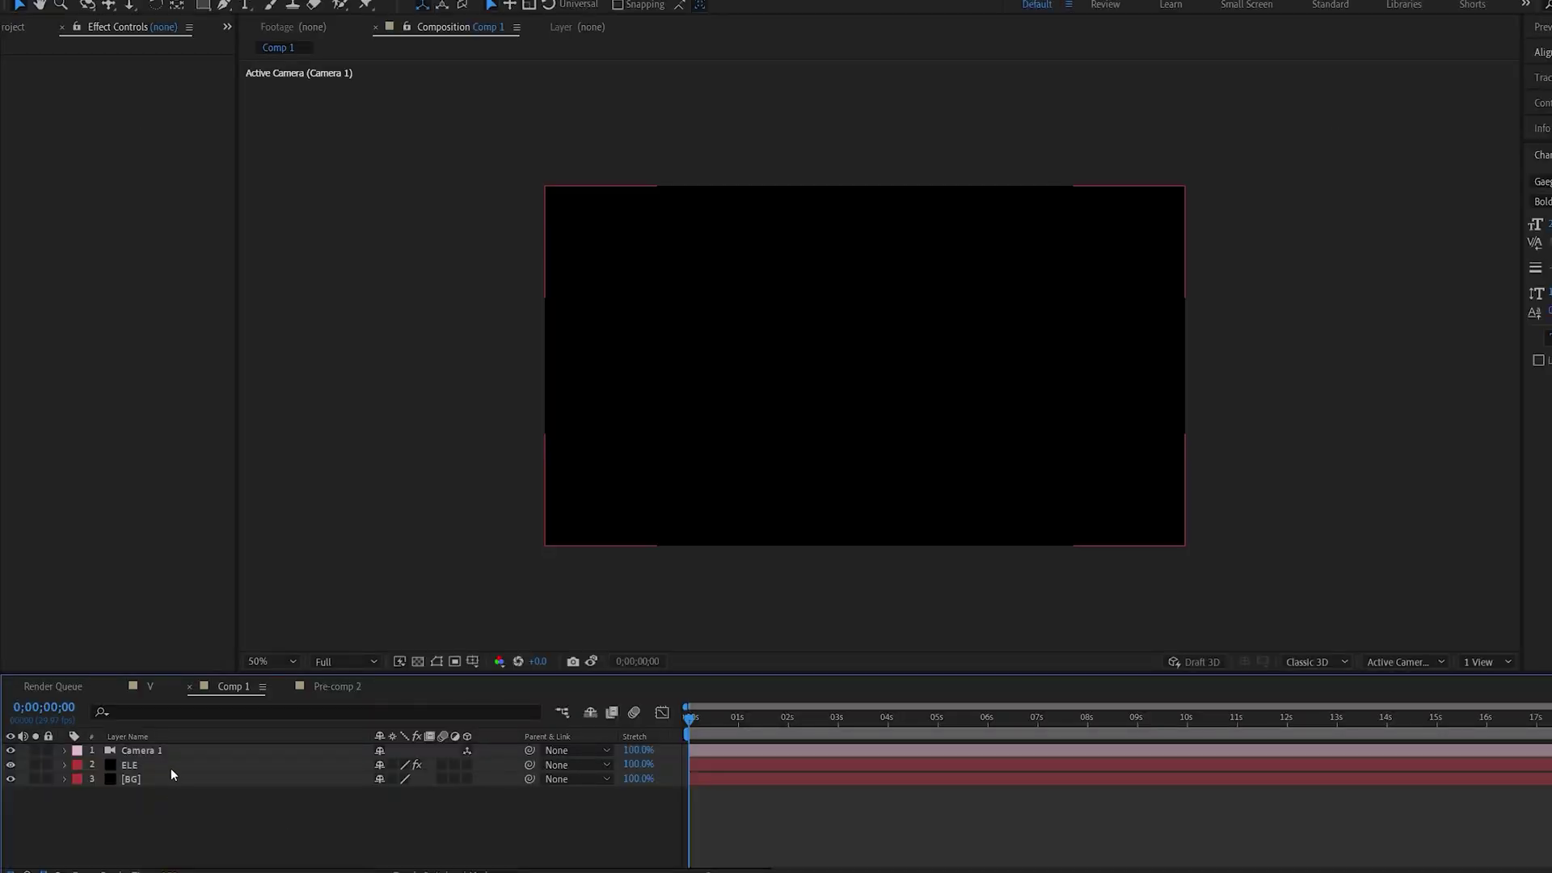
# - Examine the composition's BG, ELE and Camera 1 layers and view the camera's settings
pyautogui.click(169, 766)
pyautogui.click(135, 781)
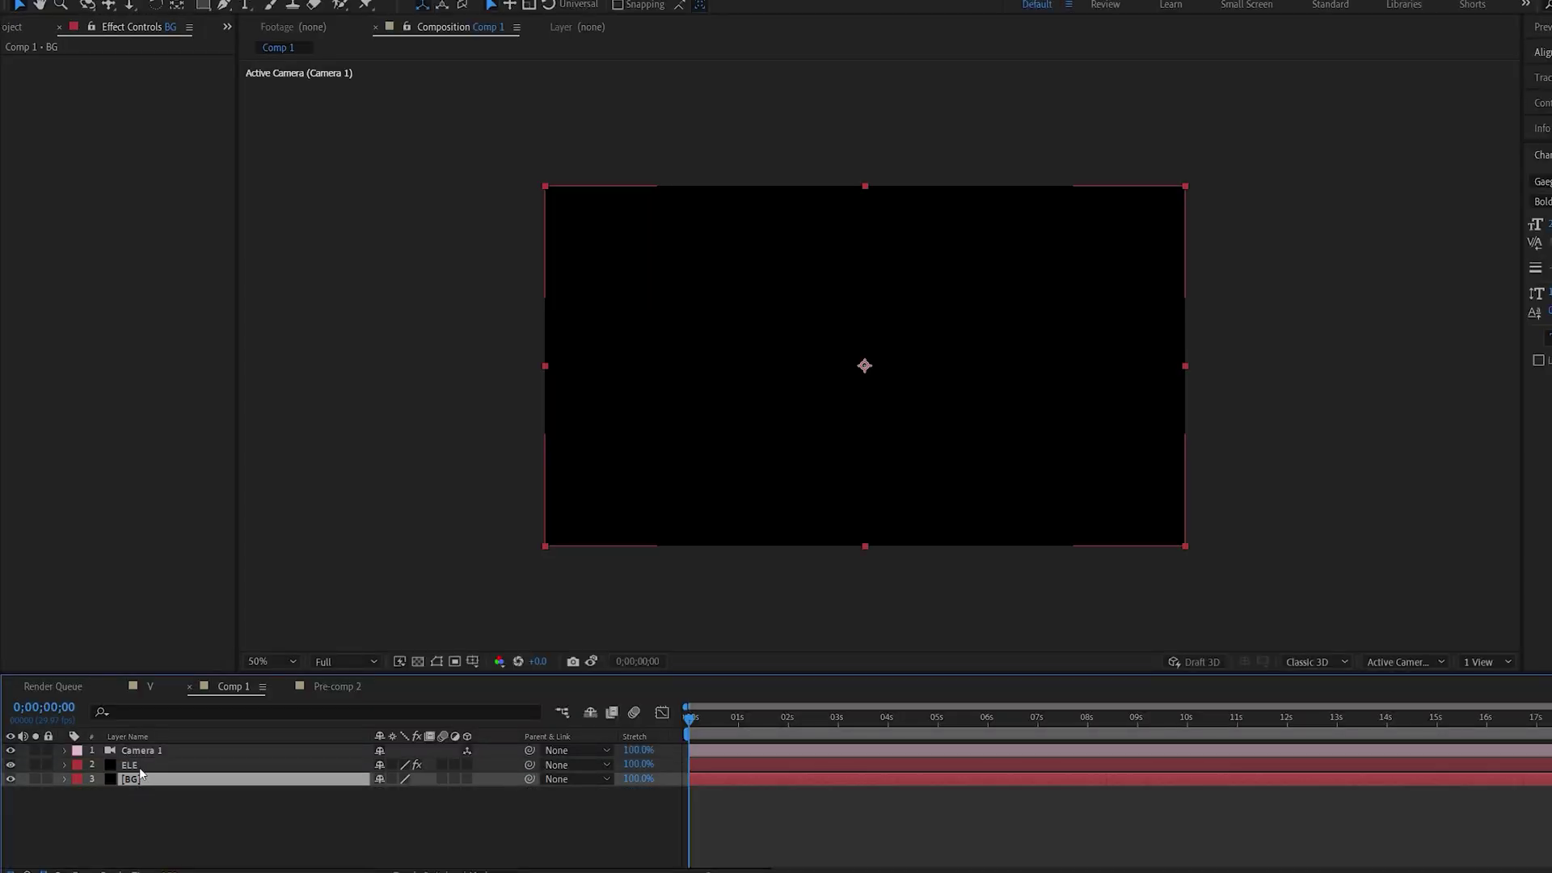
pyautogui.click(139, 765)
pyautogui.doubleClick(148, 750)
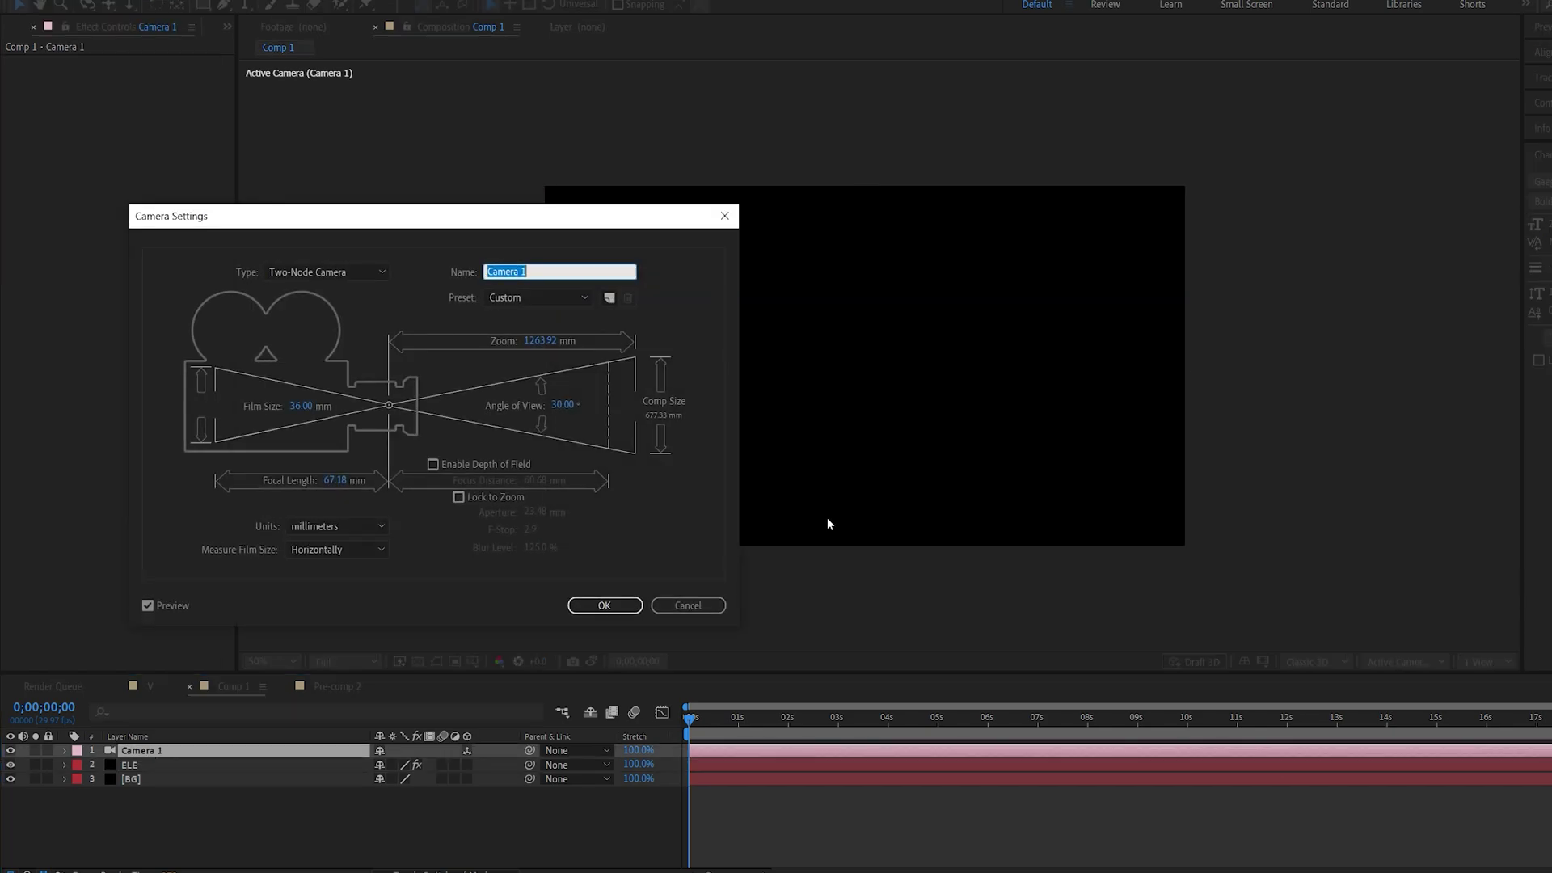
pyautogui.click(706, 606)
# - Inspect the corinth_low model in the scene setup of the ELE layer's Element effect
pyautogui.click(173, 765)
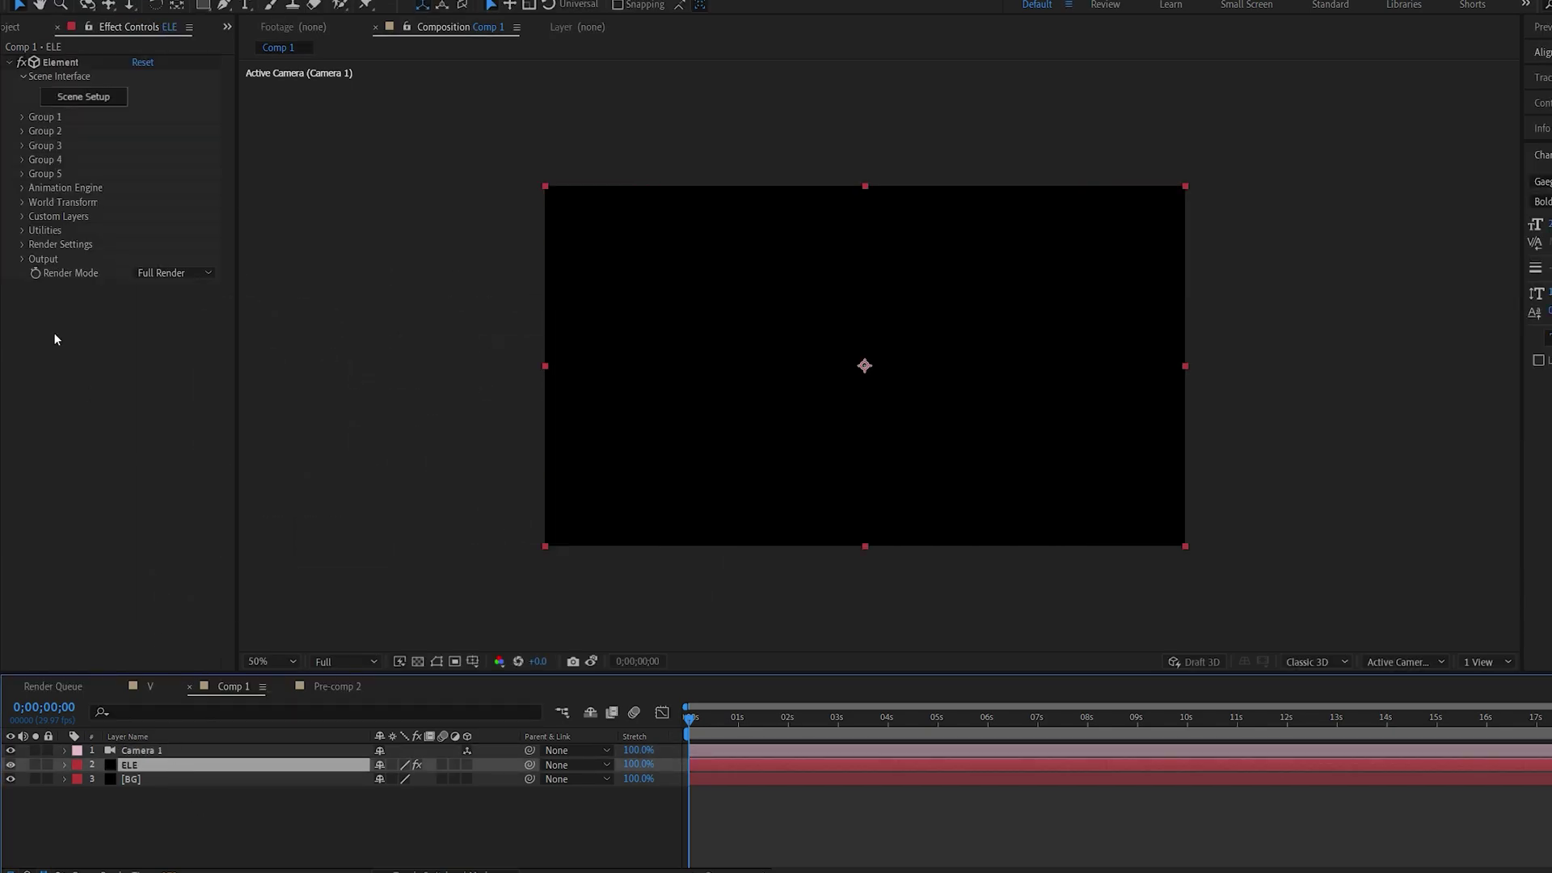
pyautogui.click(73, 100)
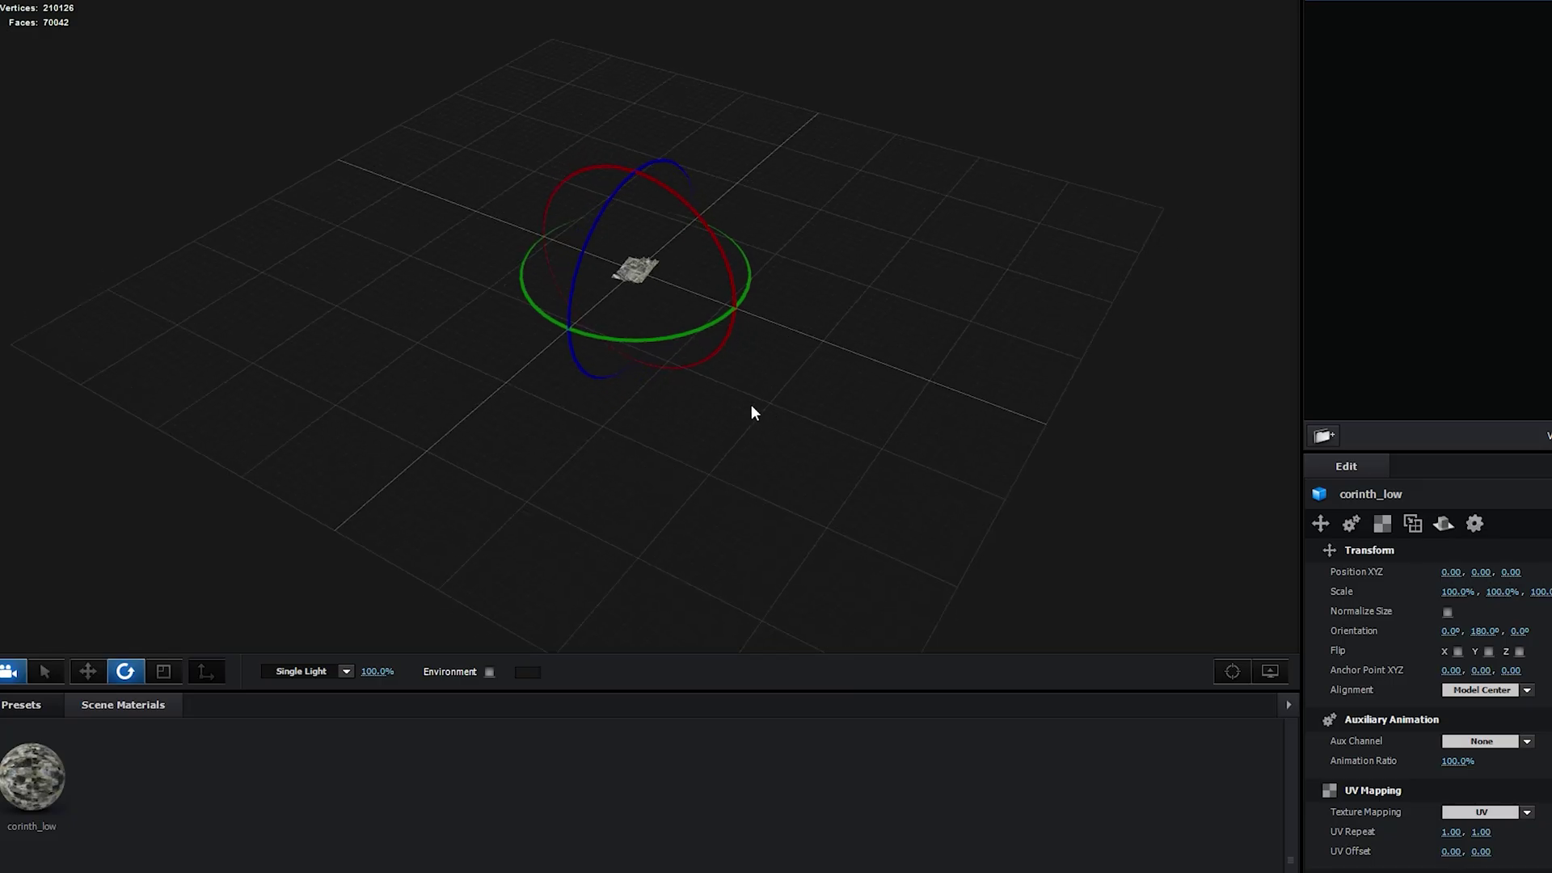
pyautogui.moveTo(919, 205); pyautogui.dragTo(1086, 137)
pyautogui.moveTo(1028, 260); pyautogui.dragTo(1108, 247)
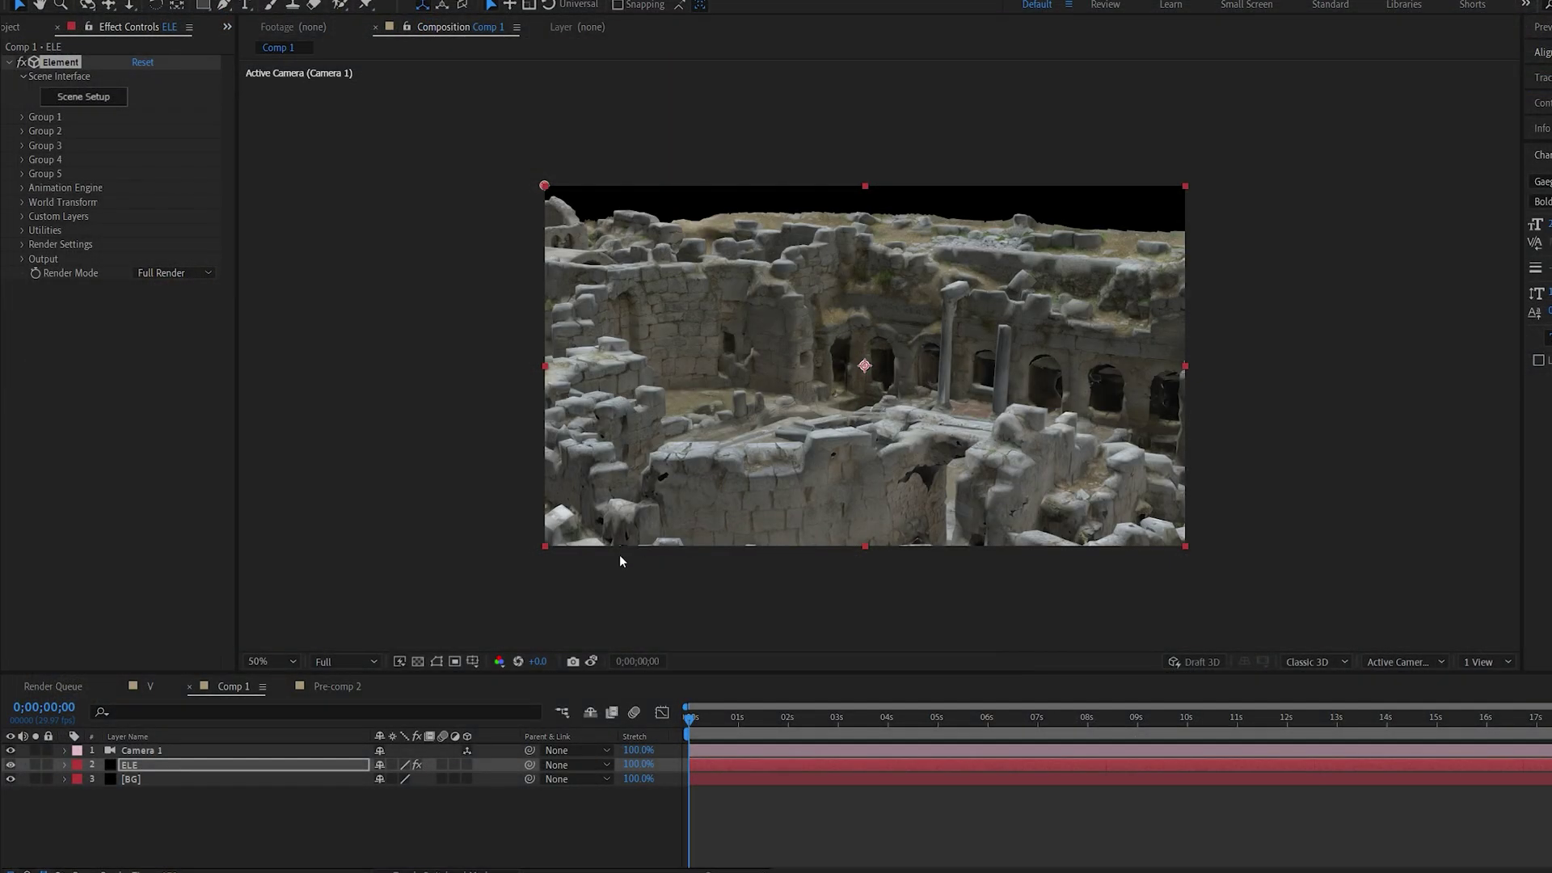
# - Keyframe Camera 1's Point of Interest and Position at 0;00;00;00 and reframe the ruins for the opening view
pyautogui.click(173, 750)
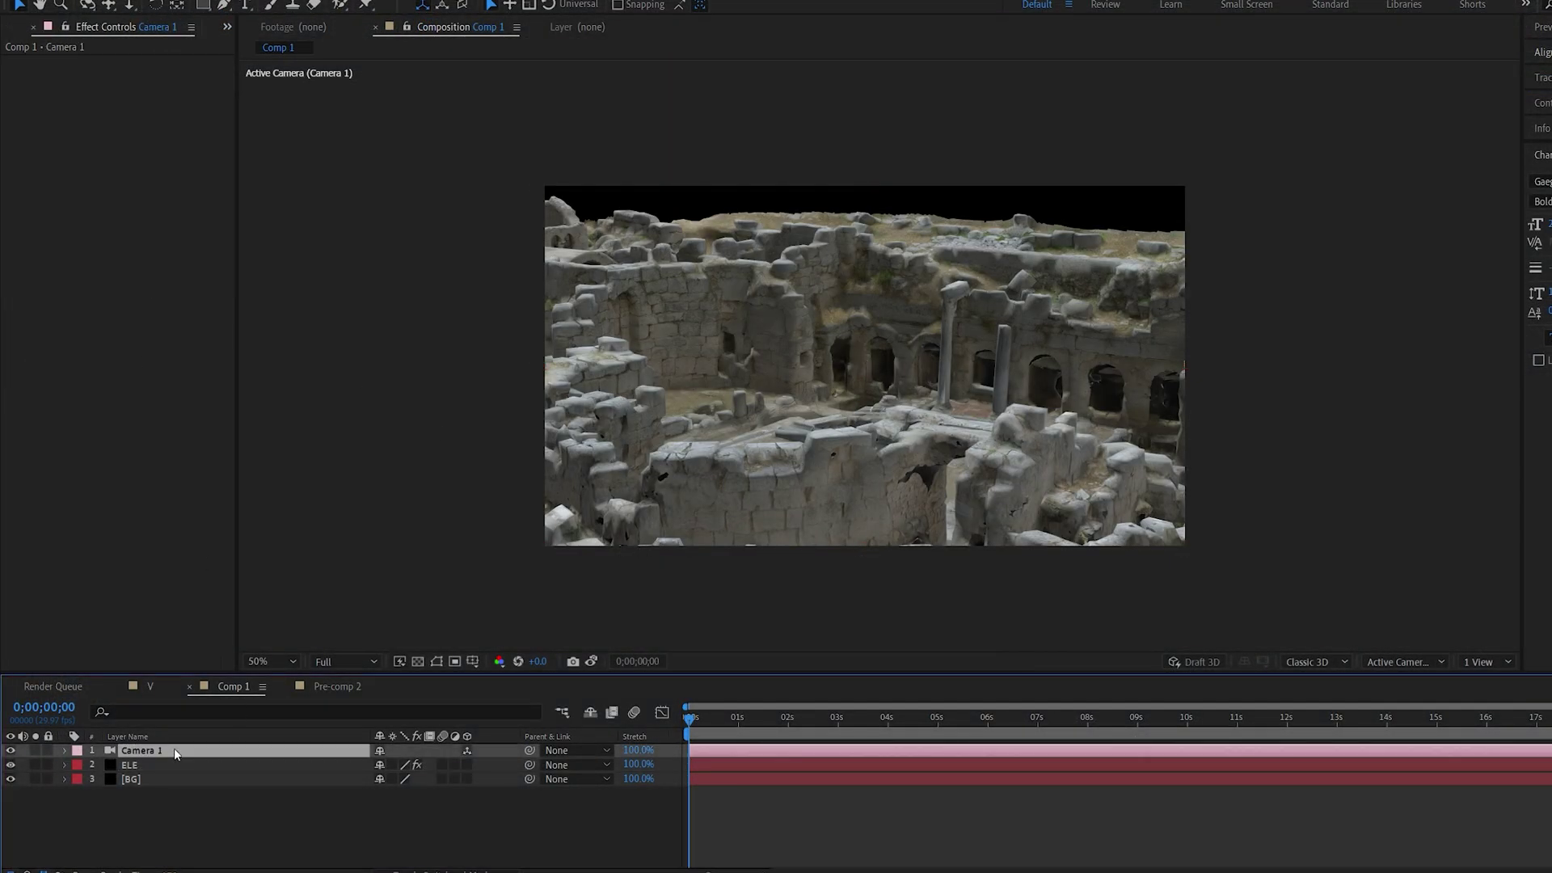
pyautogui.press('u')
pyautogui.click(107, 779)
pyautogui.click(107, 766)
pyautogui.click(107, 766)
pyautogui.click(108, 778)
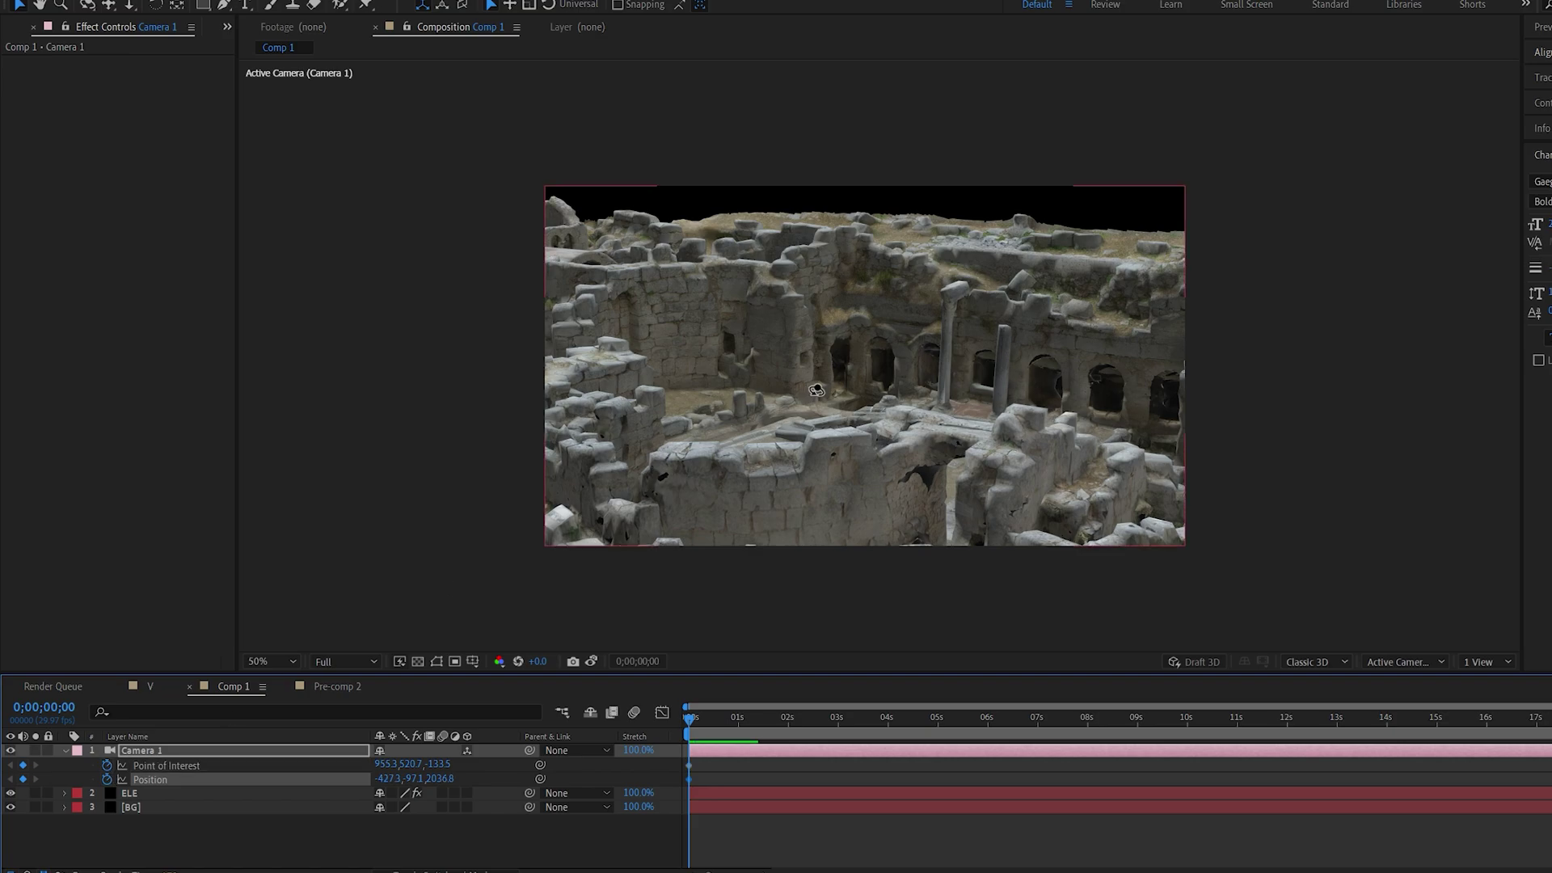
pyautogui.moveTo(818, 388); pyautogui.dragTo(881, 451)
# - Reframe the ruins with Camera 1 at 0;00;05;03 to add the end keyframes, and preview the camera move
pyautogui.moveTo(816, 717); pyautogui.dragTo(944, 720)
pyautogui.moveTo(833, 408)
pyautogui.mouseDown()
pyautogui.moveTo(826, 424)
pyautogui.moveTo(851, 397)
pyautogui.moveTo(845, 427)
pyautogui.mouseUp()
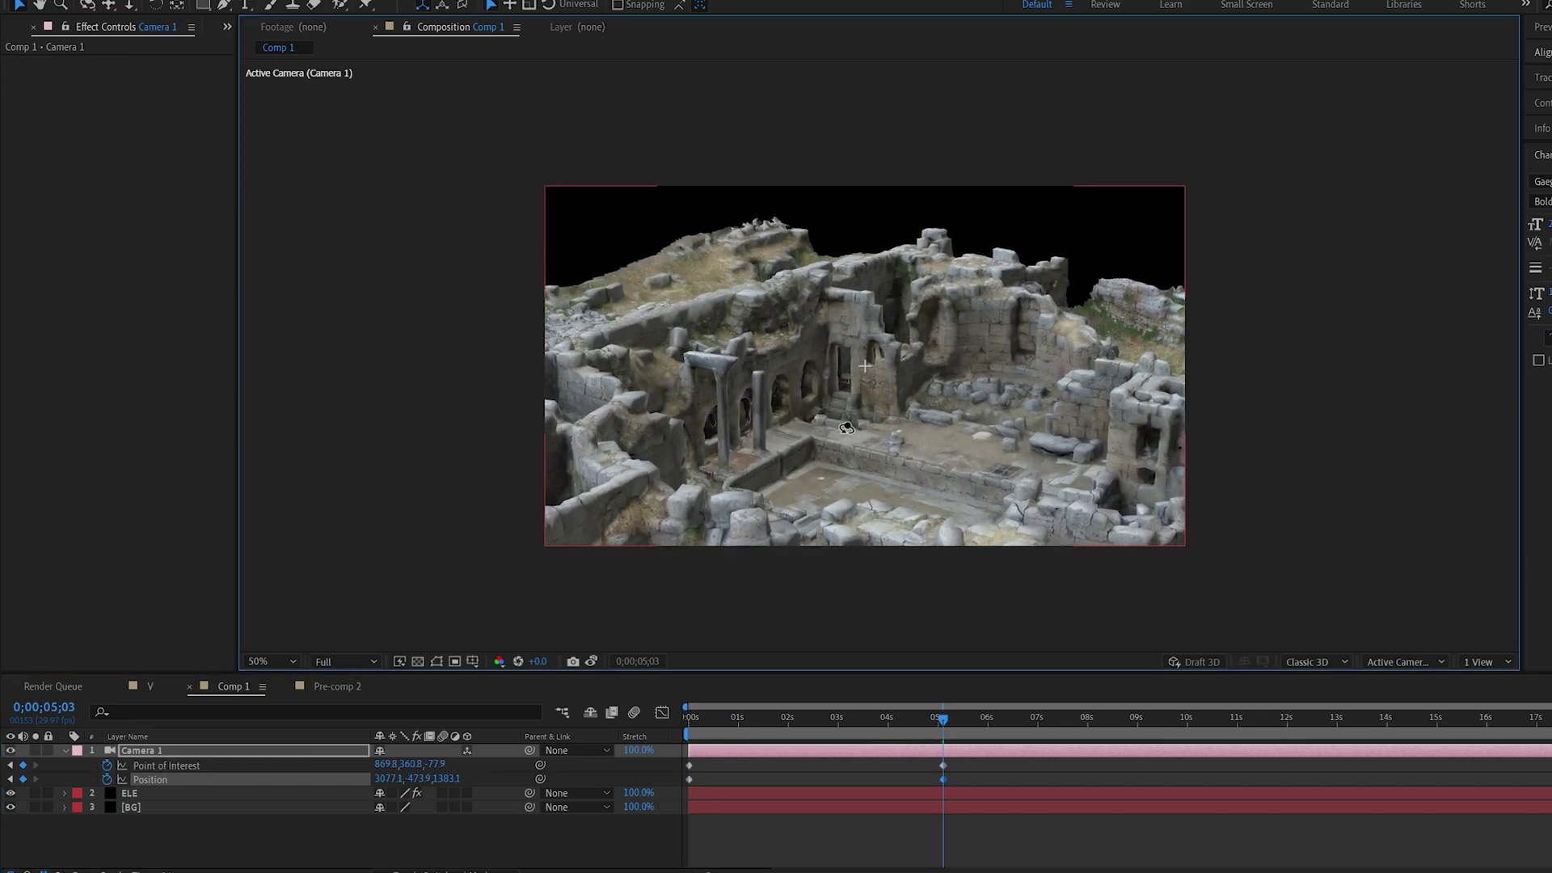
pyautogui.press('space')
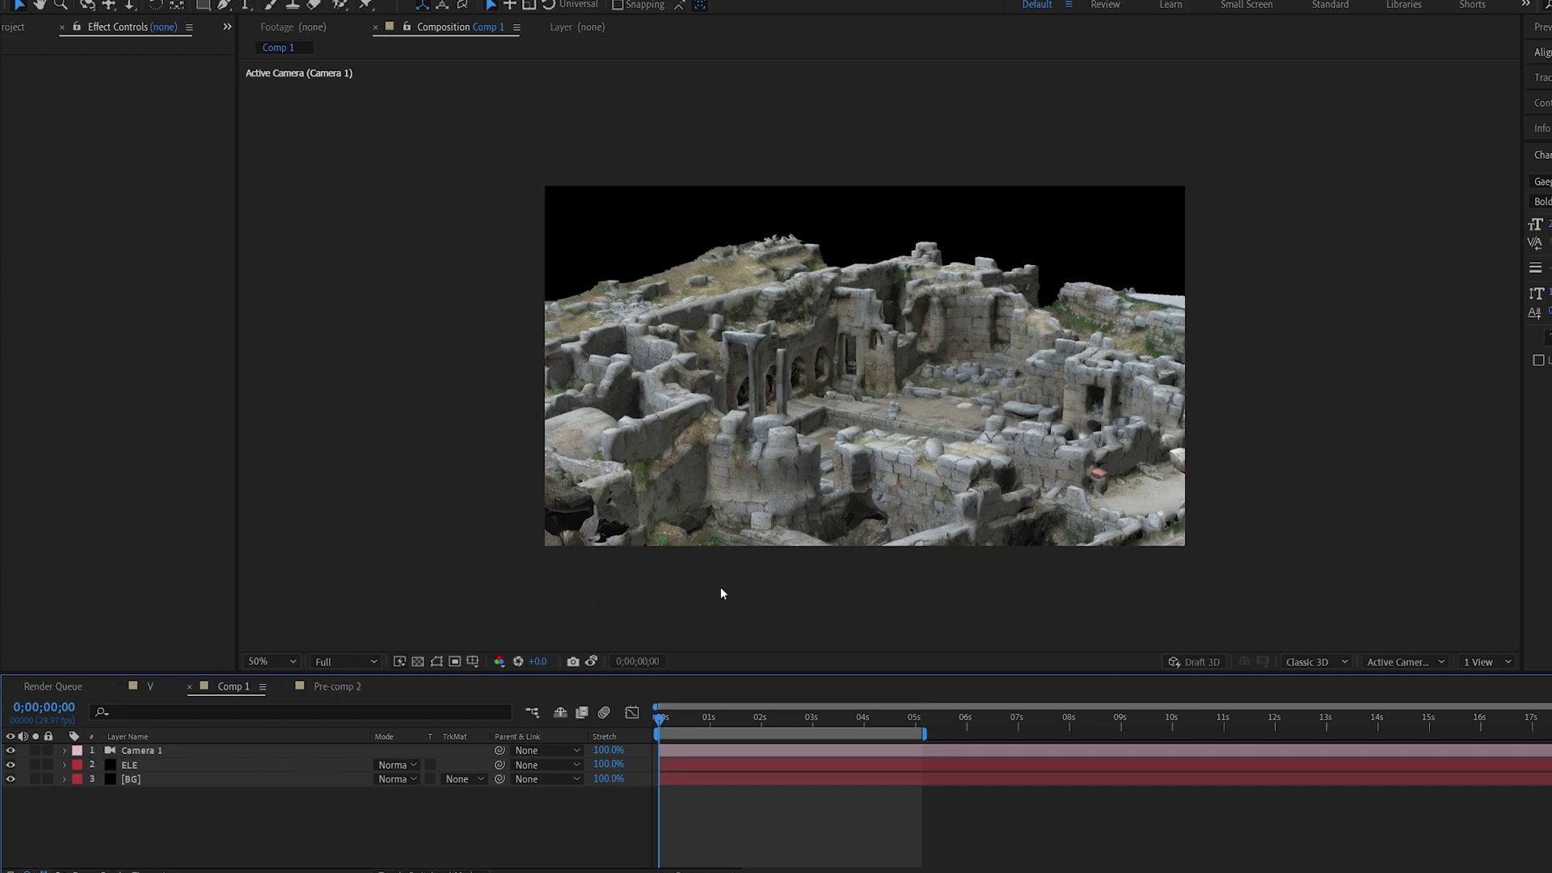
pyautogui.press('space')
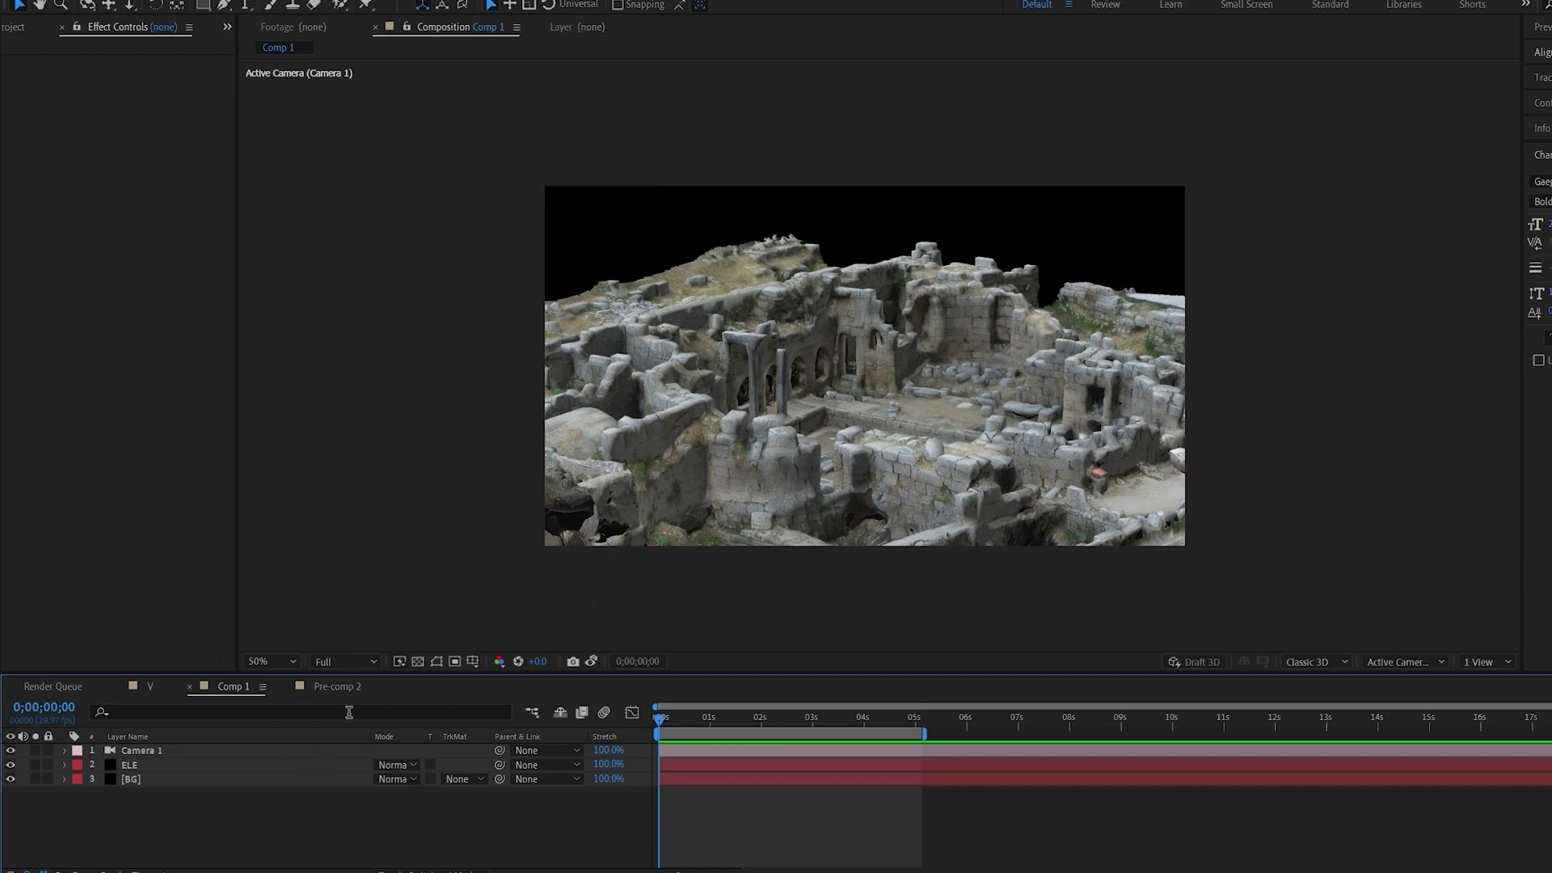
# - Duplicate the ELE layer and pre-compose the copy as ELE 2 Comp 1, moving all attributes into the new composition
pyautogui.click(133, 766)
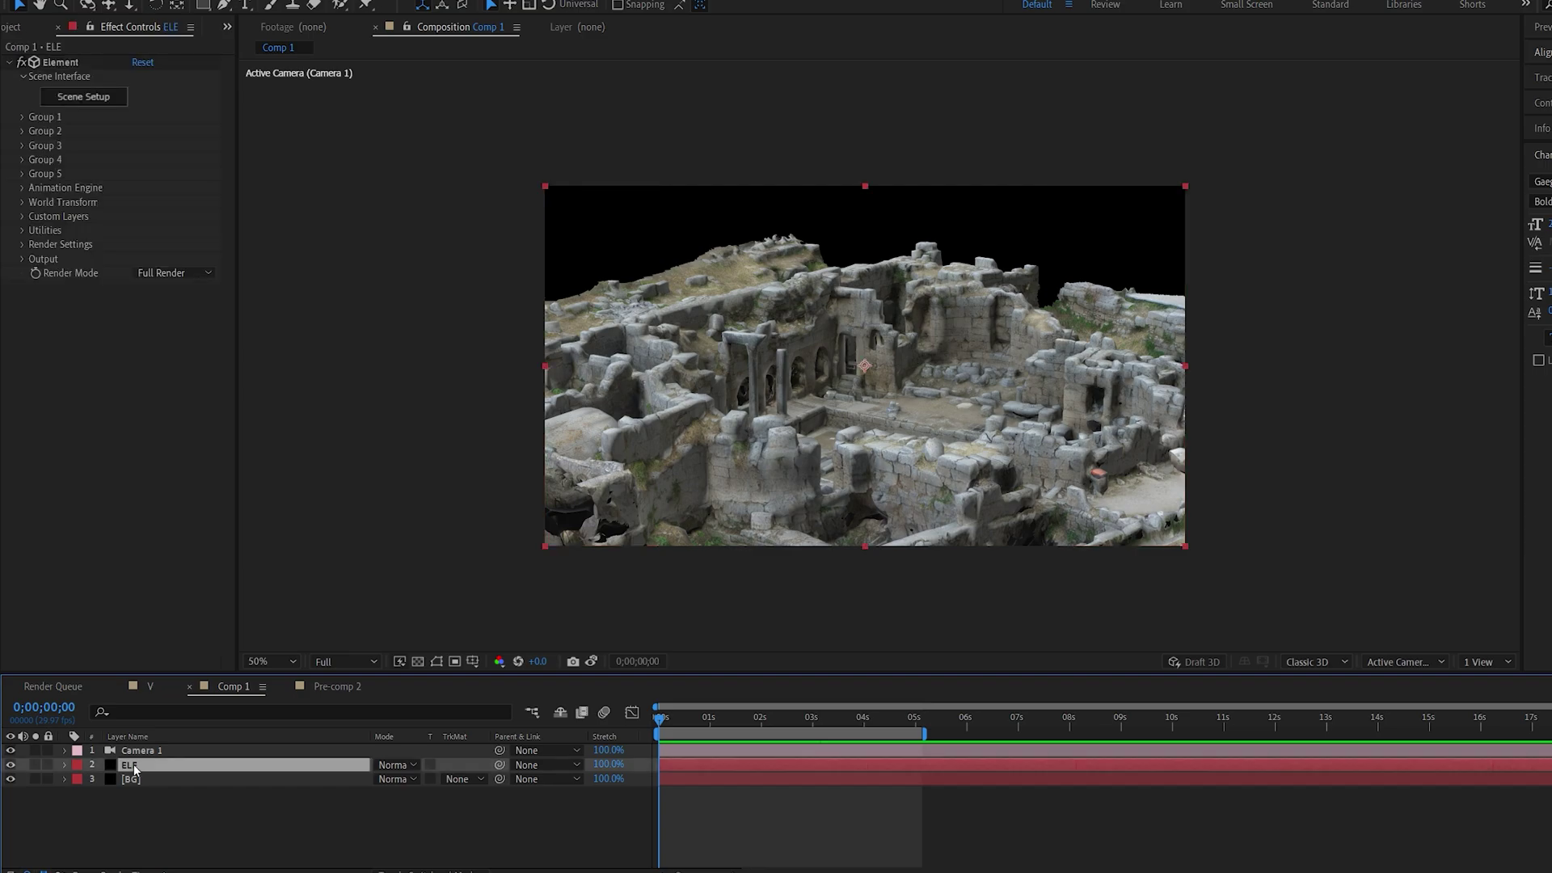
pyautogui.hotkey('ctrl', 'd')
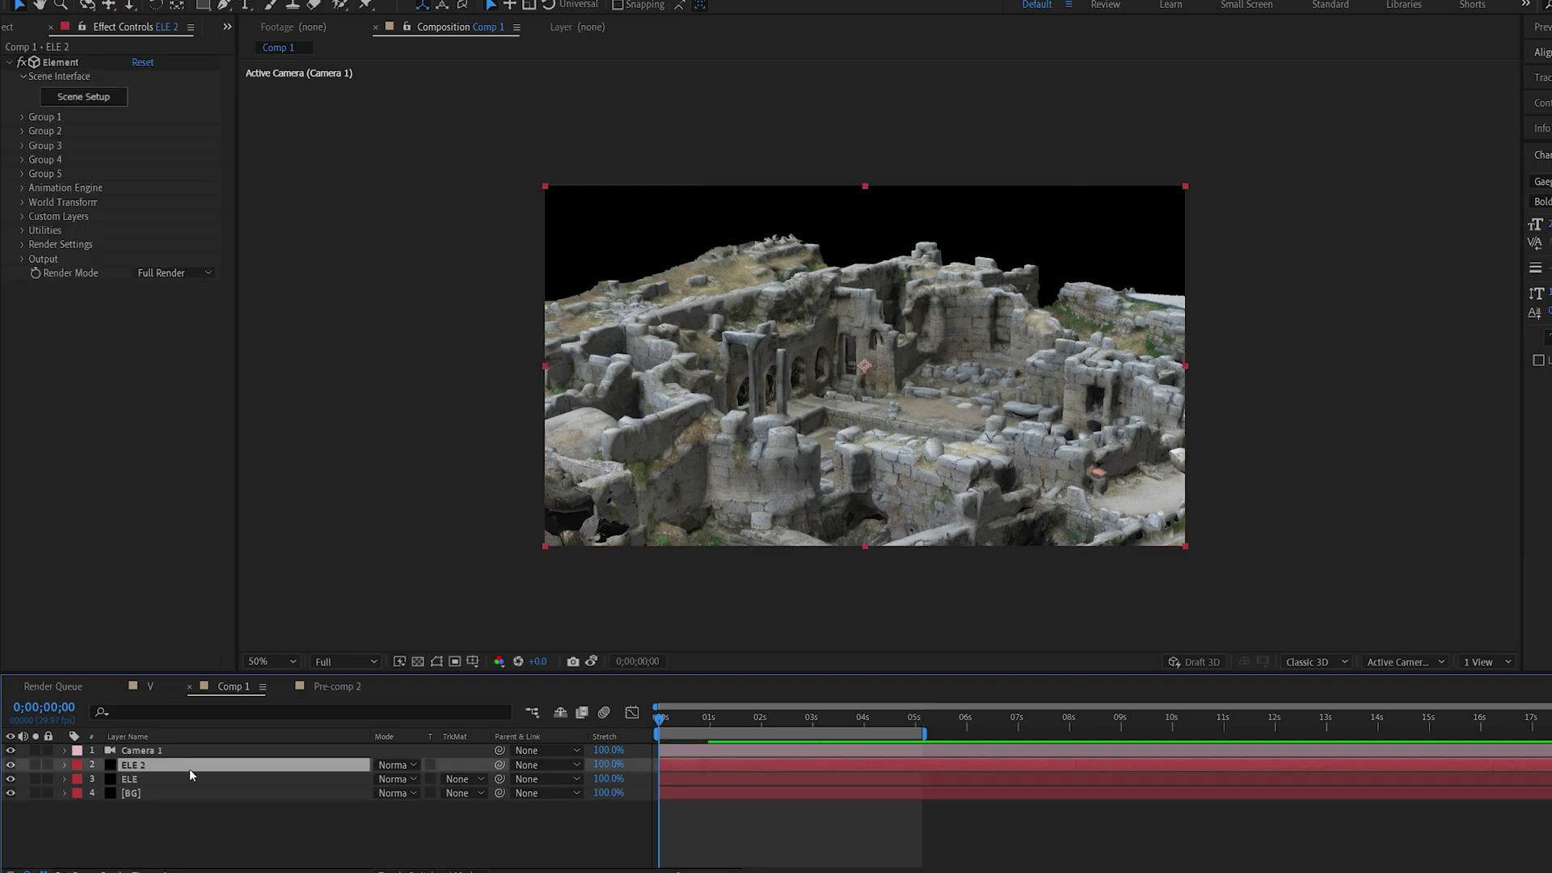
pyautogui.hotkey('ctrl', 'shift', 'c')
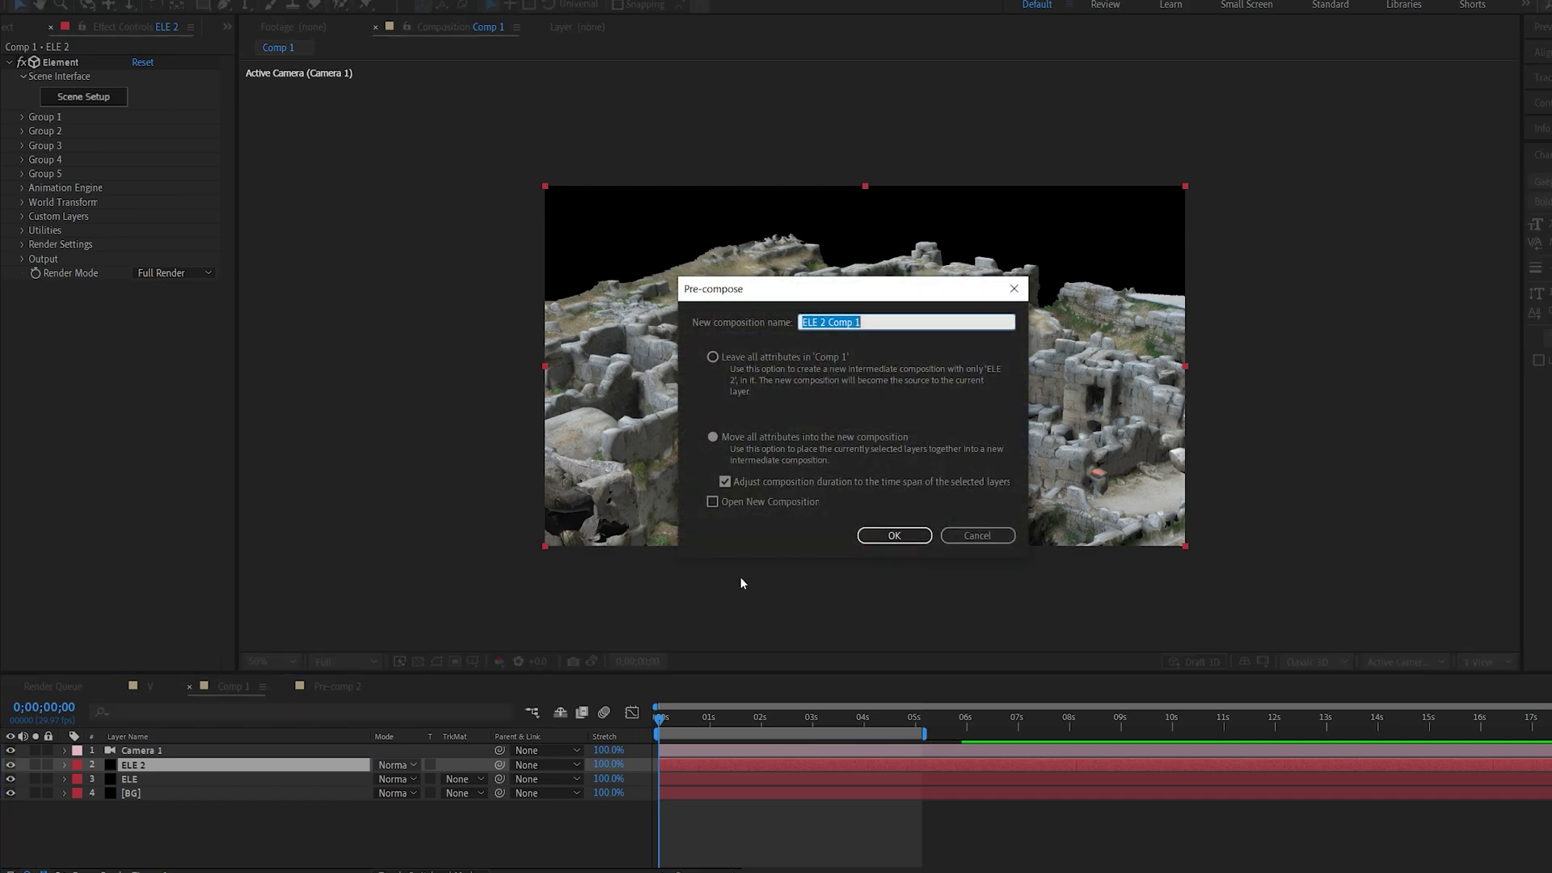
pyautogui.click(896, 535)
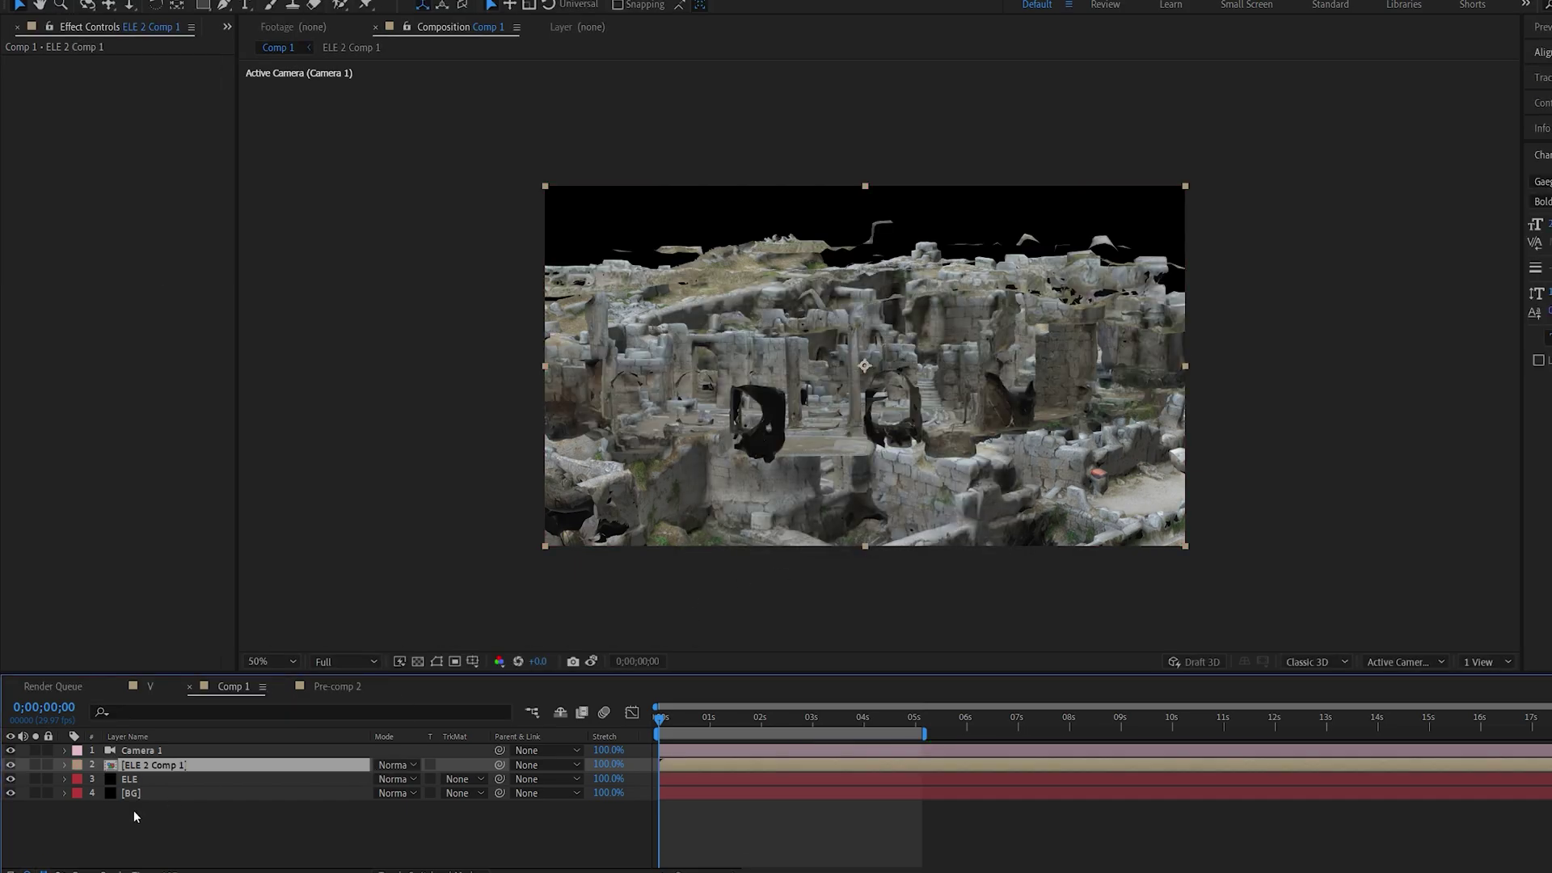
# - Copy the Camera 1 and BG layers from Comp 1 into ELE 2 Comp 1
pyautogui.click(143, 804)
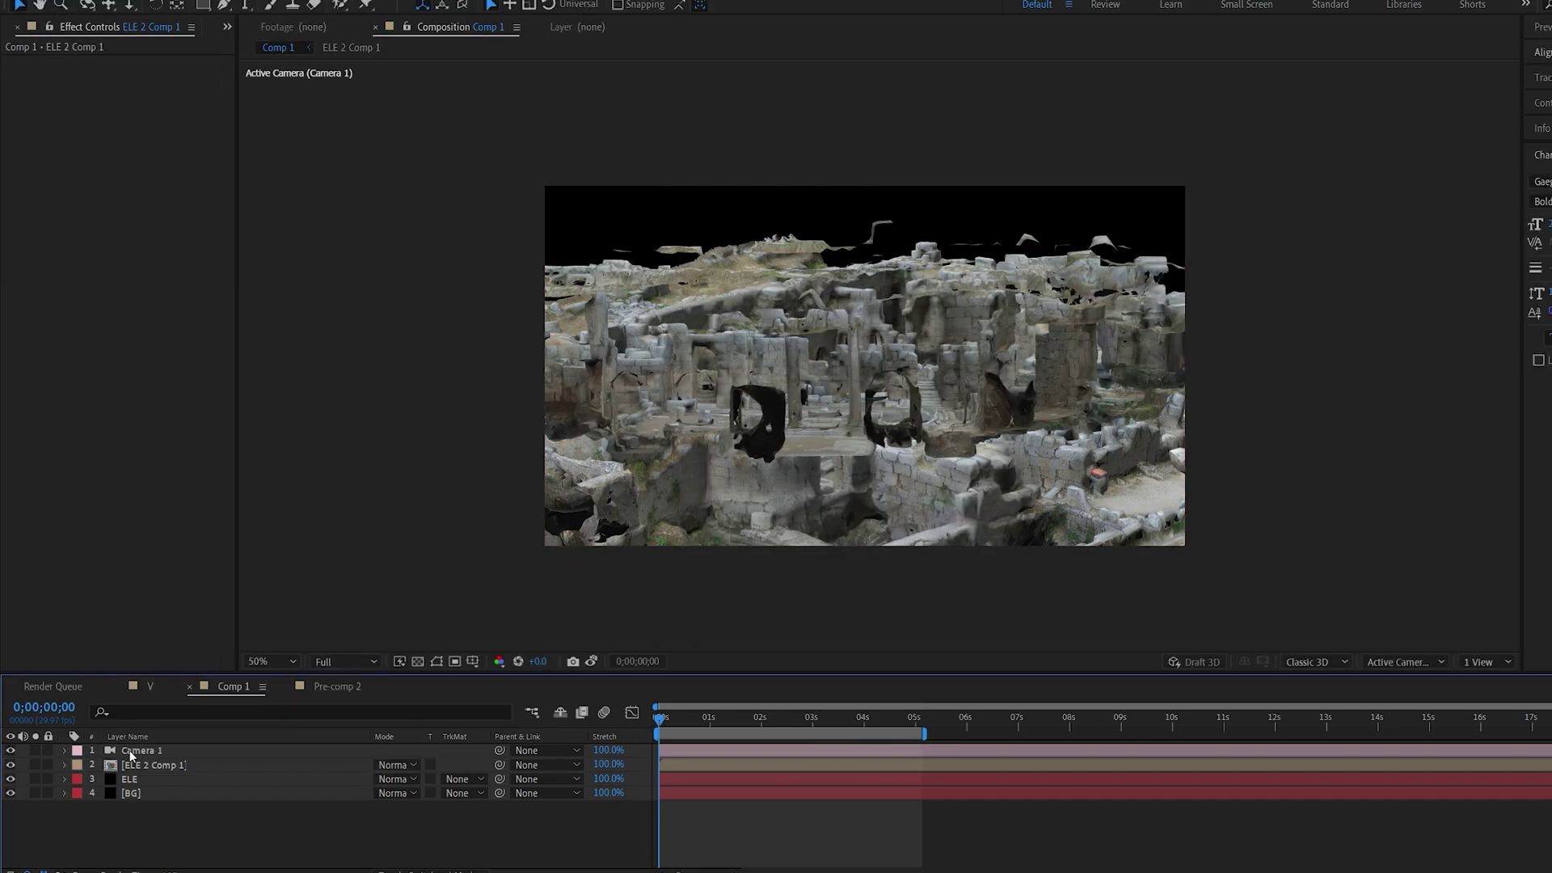
pyautogui.click(129, 751)
pyautogui.click(143, 793)
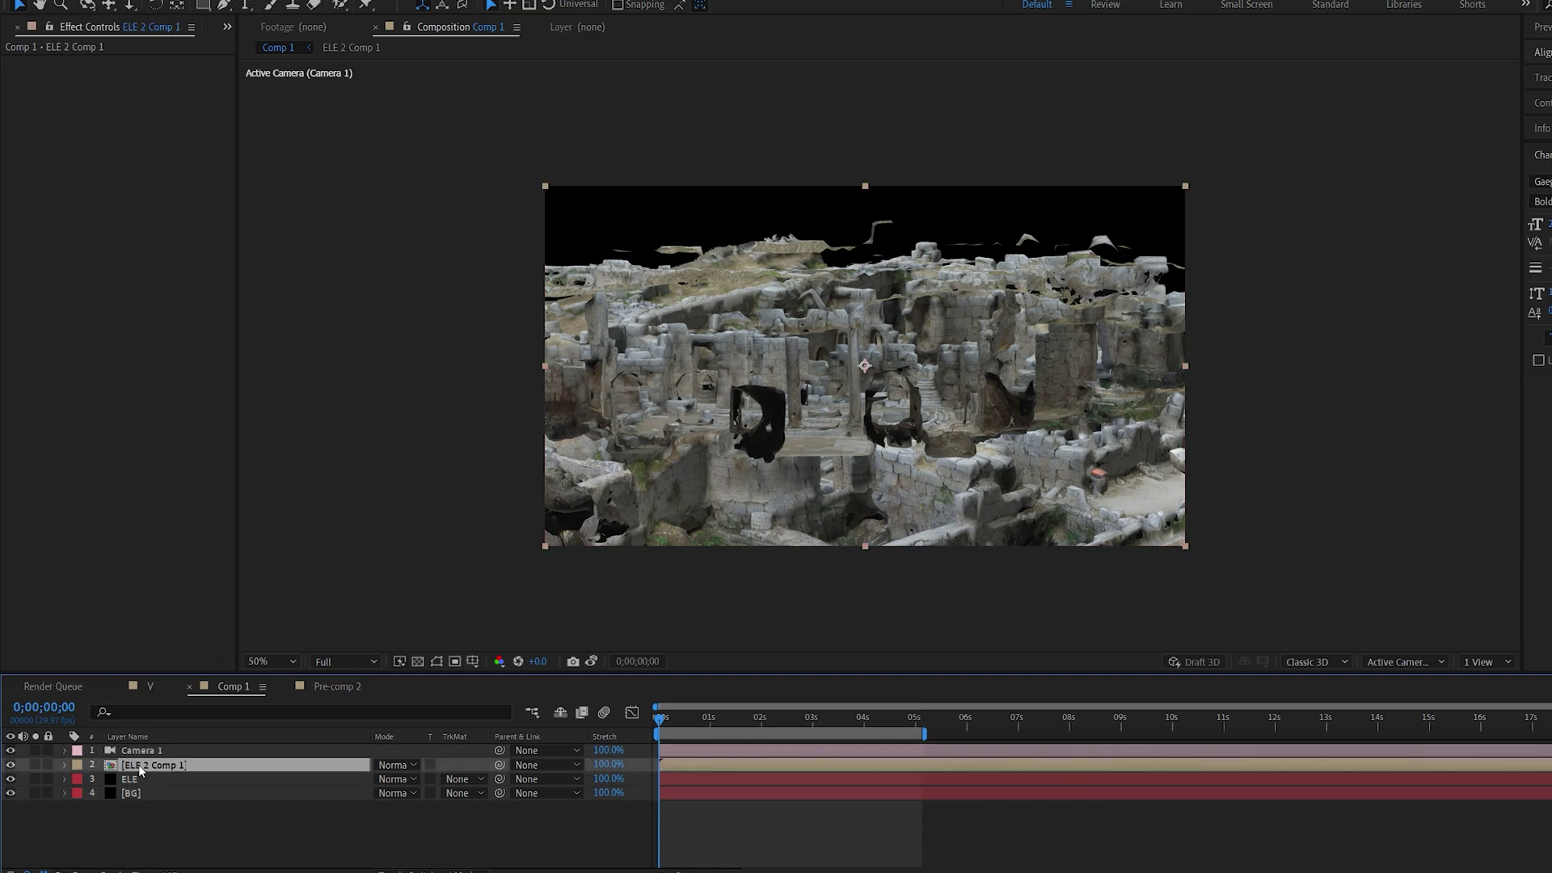
pyautogui.doubleClick(152, 765)
pyautogui.hotkey('ctrl', 'v')
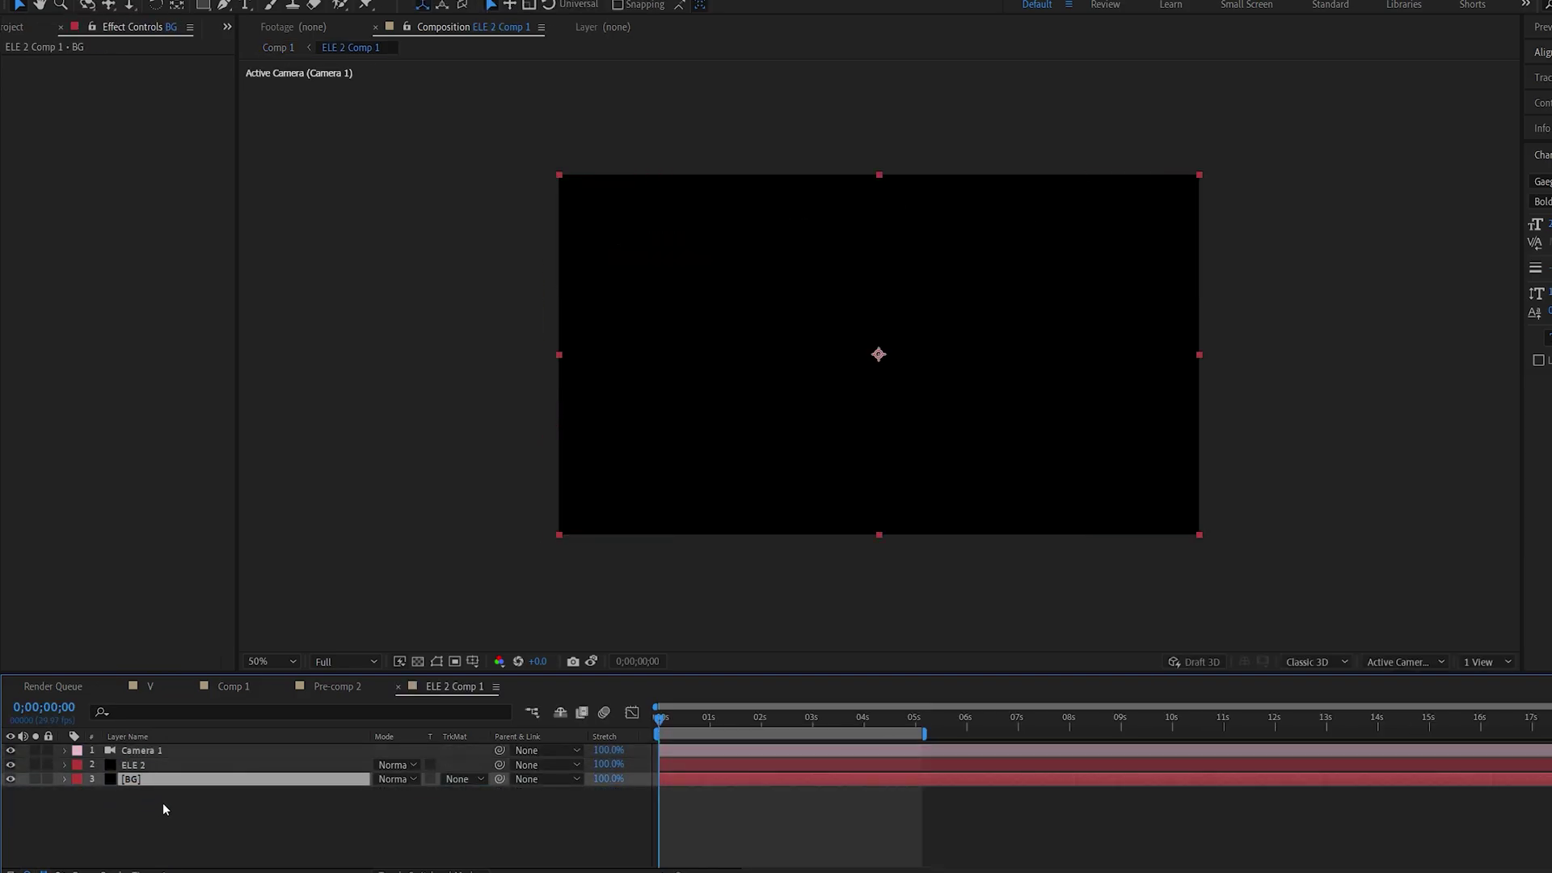
# - Rename the ELE 2 Comp 1 layer in Comp 1 as Depth
pyautogui.click(187, 799)
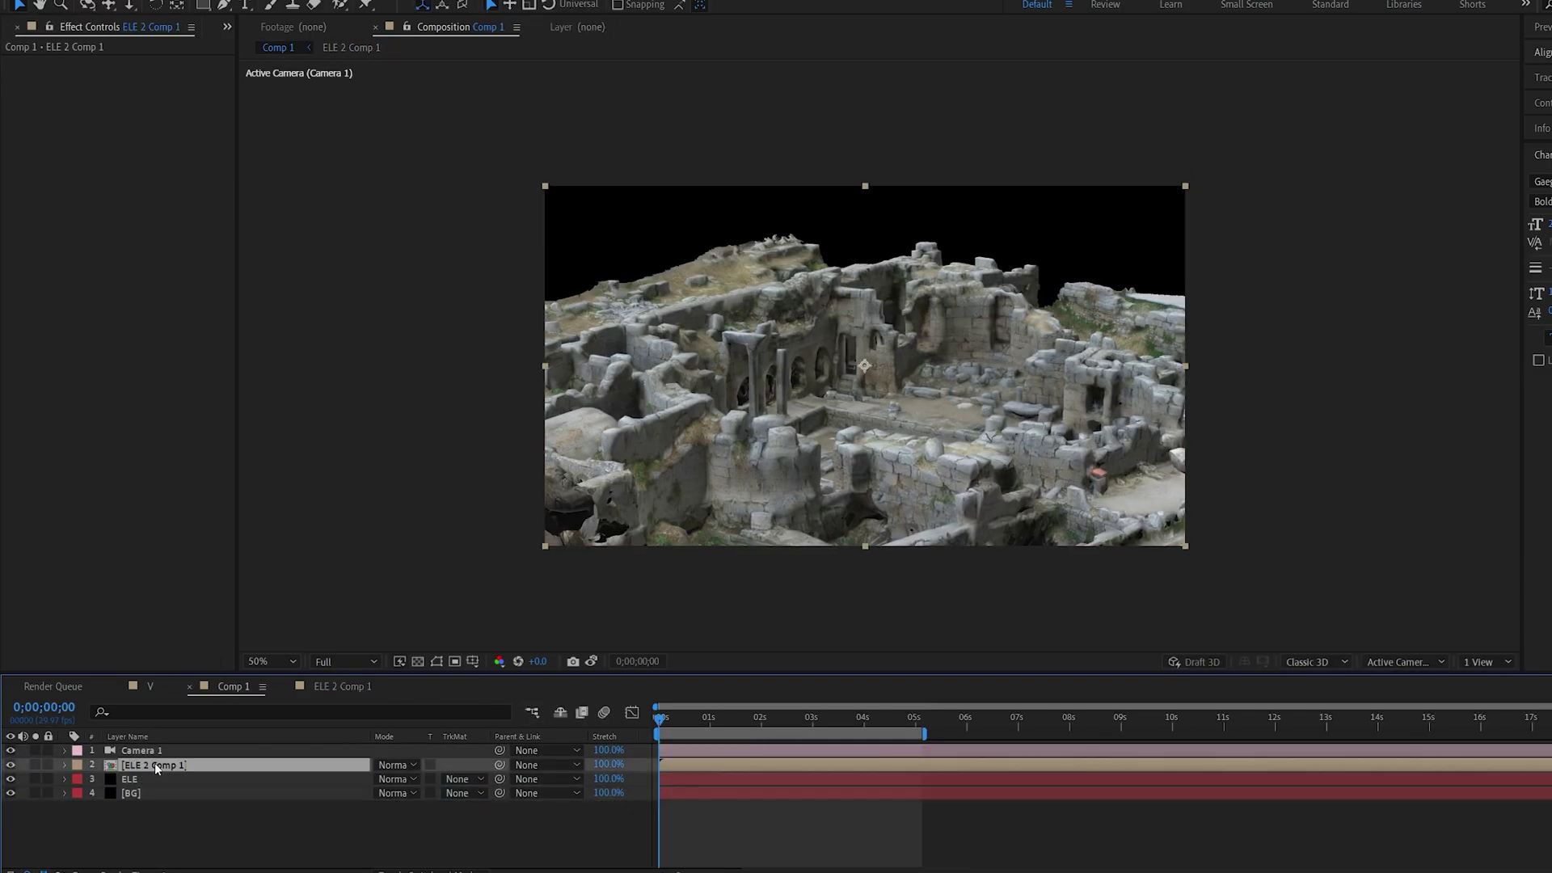
pyautogui.press('Return')
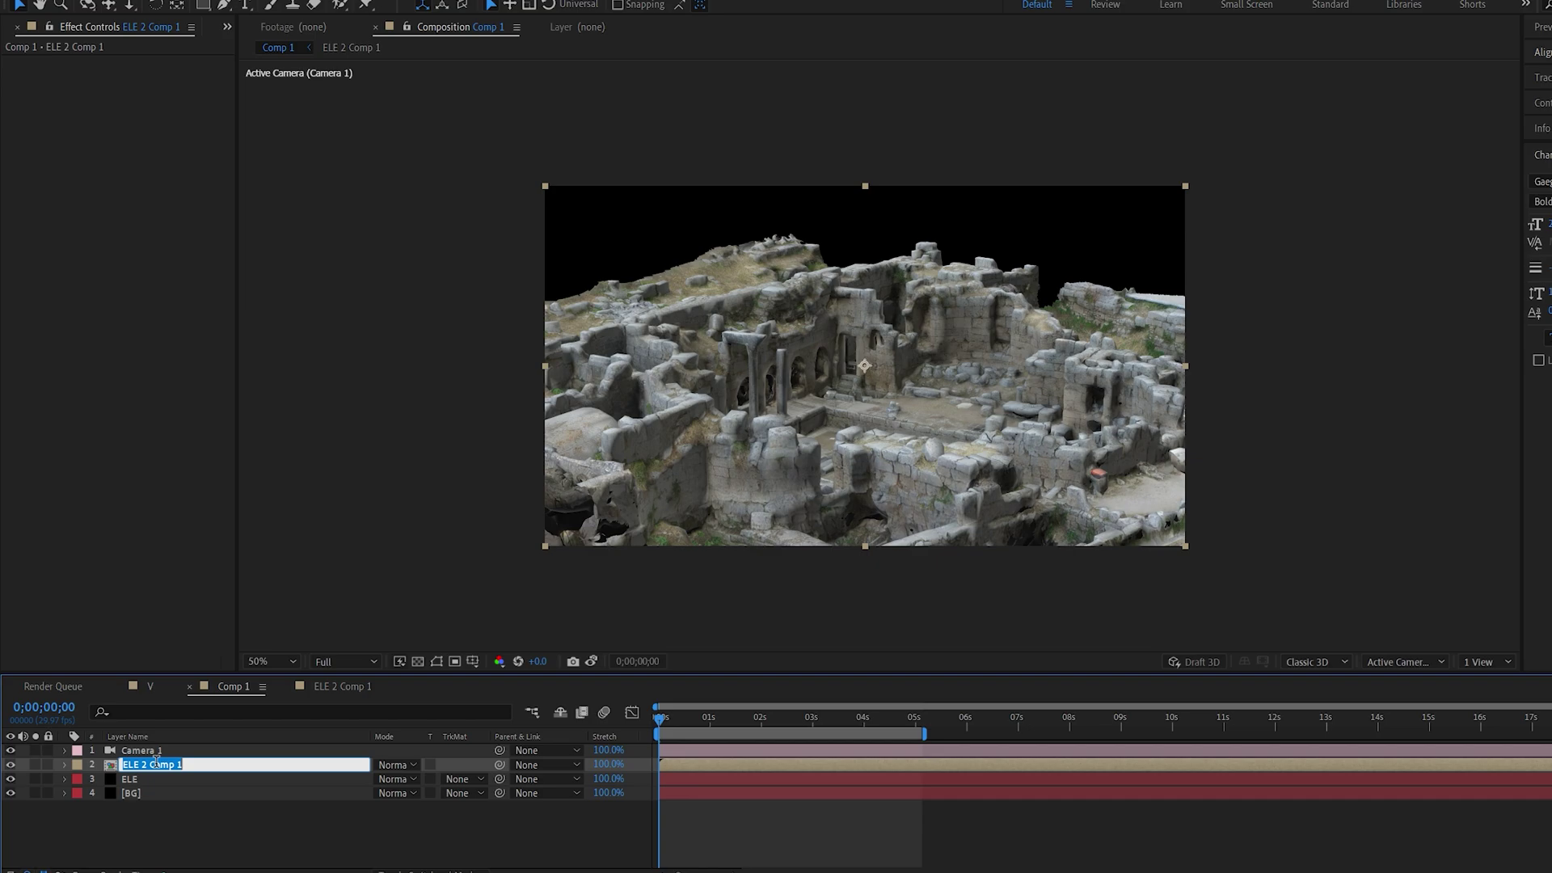
pyautogui.write('Depth')
pyautogui.click(141, 815)
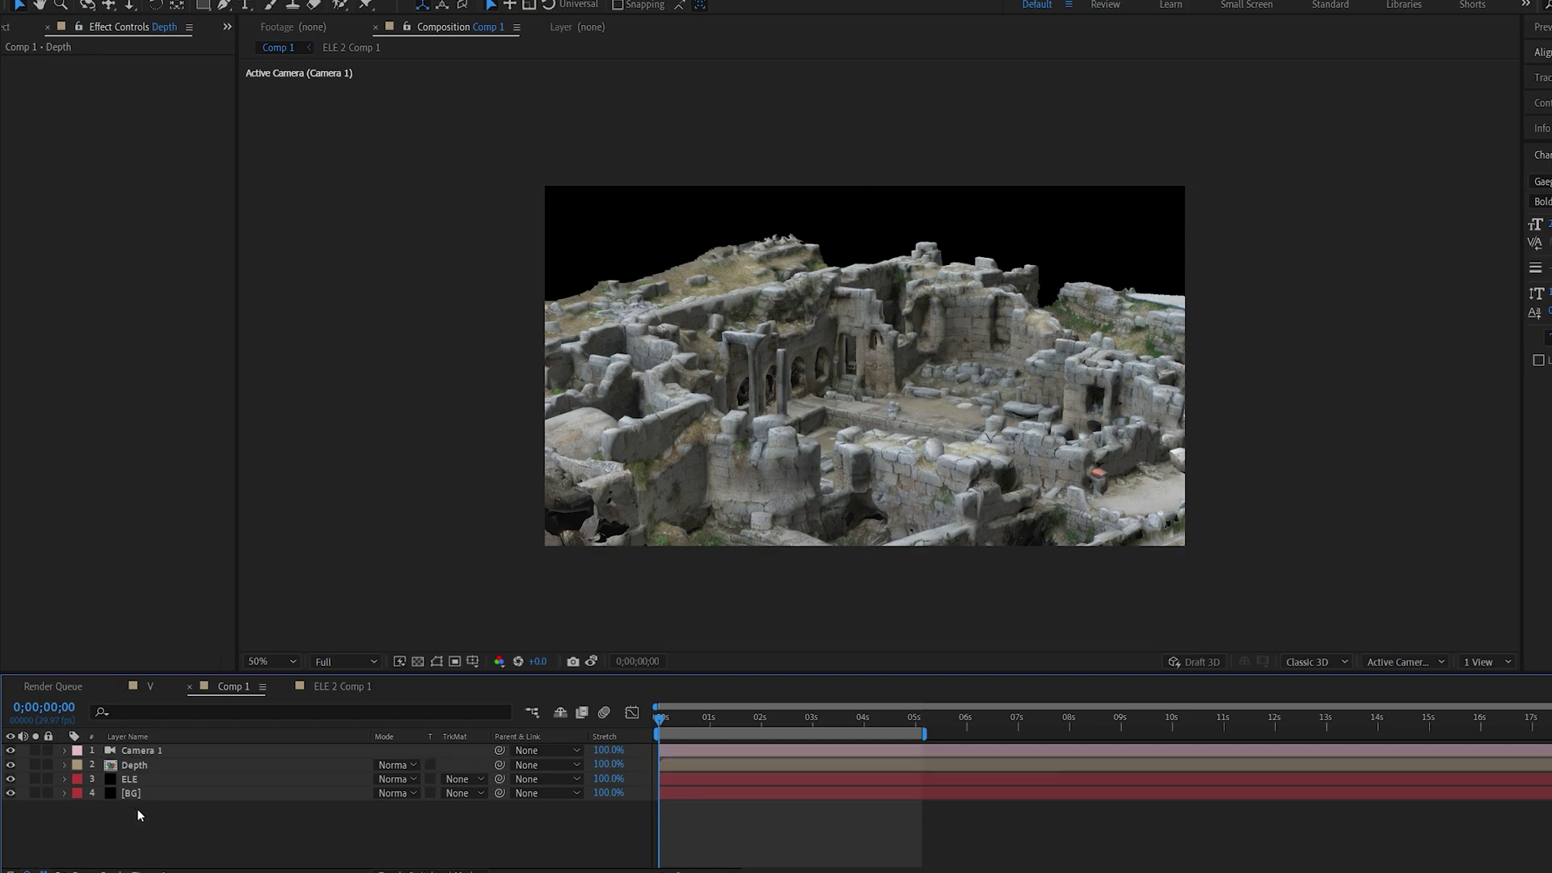
# - Open the Depth composition and set the Element output of its ELE 2 layer to show World Position
pyautogui.doubleClick(139, 768)
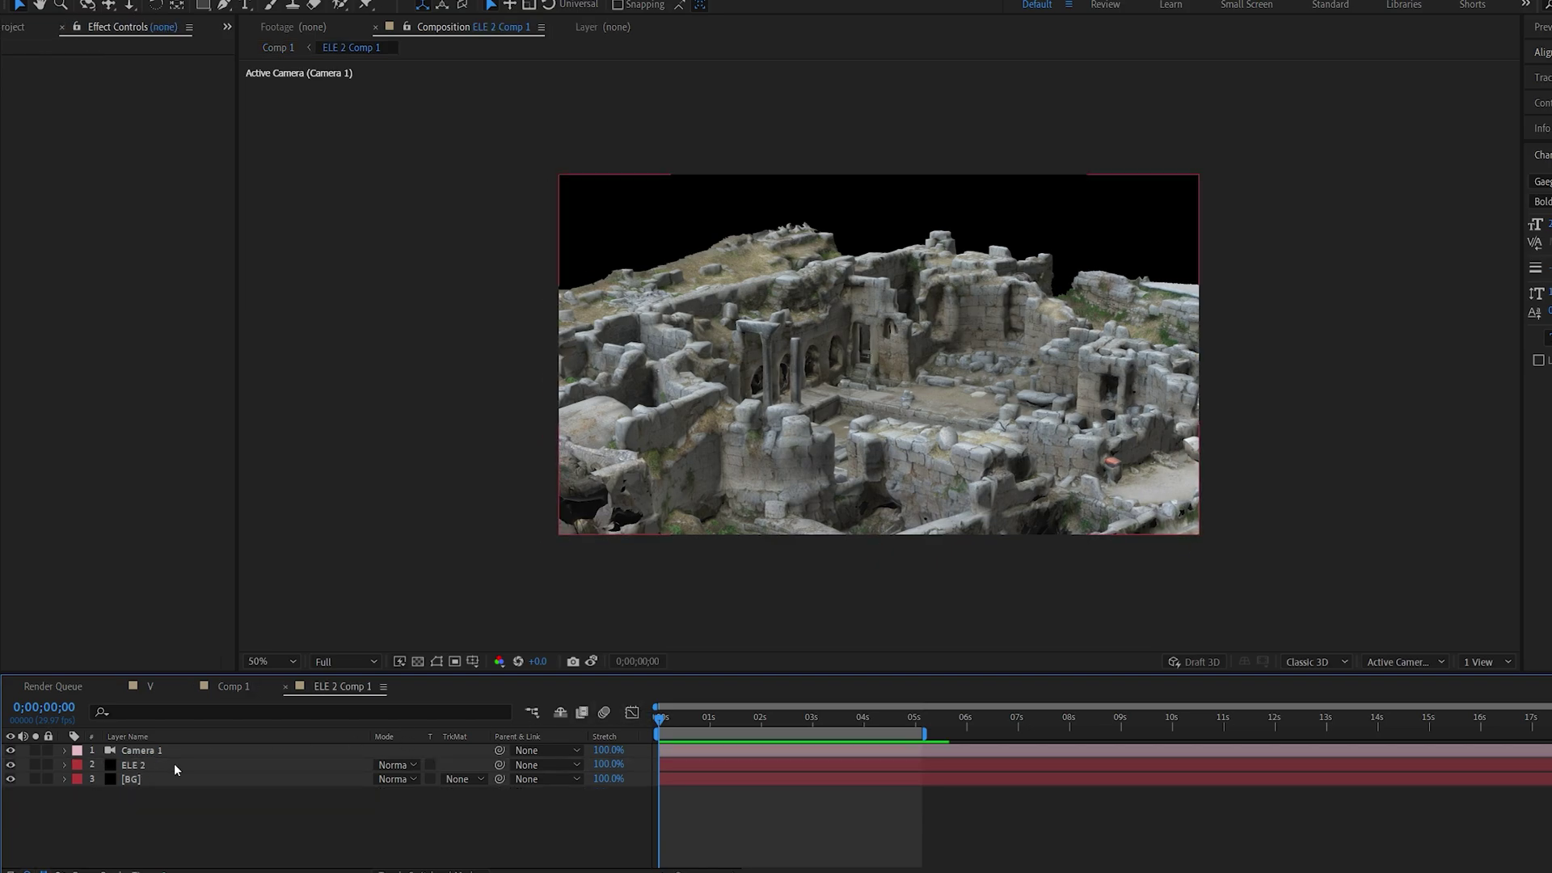
pyautogui.click(143, 767)
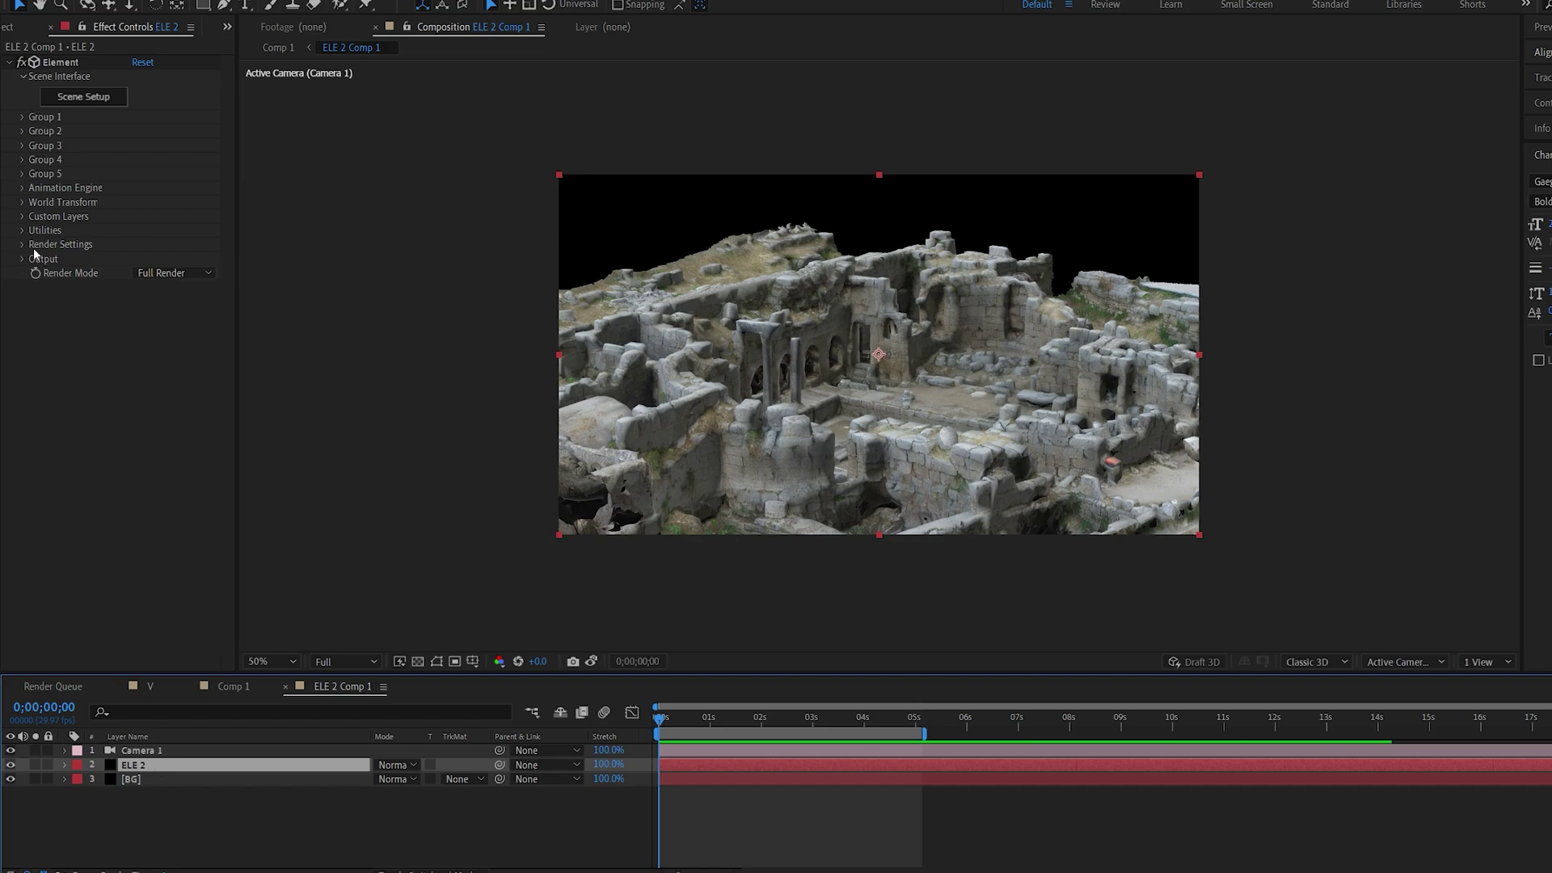
pyautogui.click(22, 244)
pyautogui.click(21, 457)
pyautogui.scroll(-1, 21, 460)
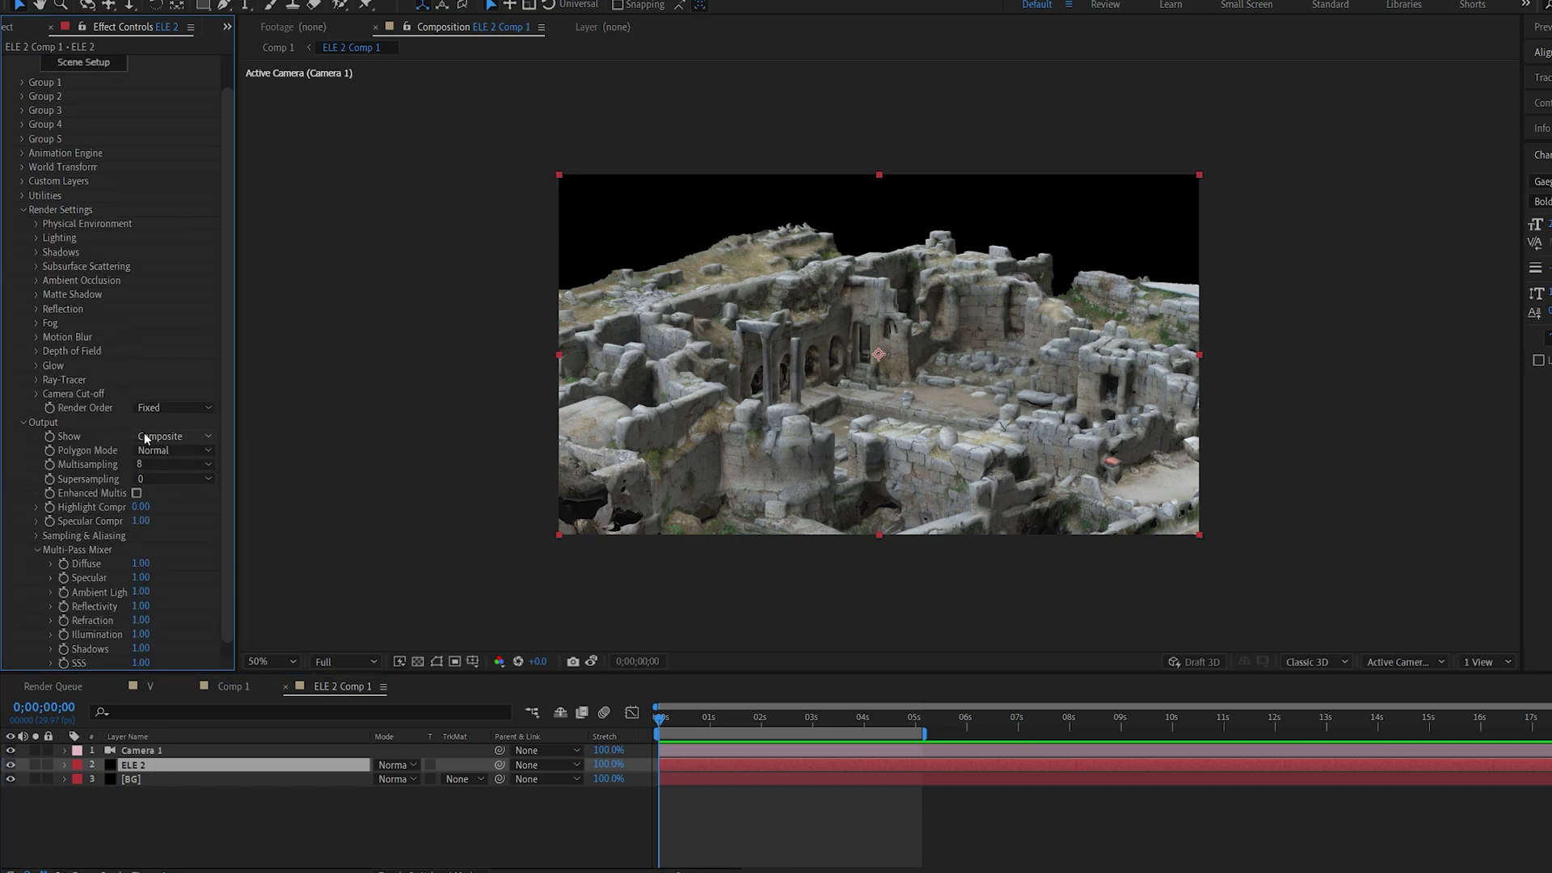
pyautogui.click(172, 437)
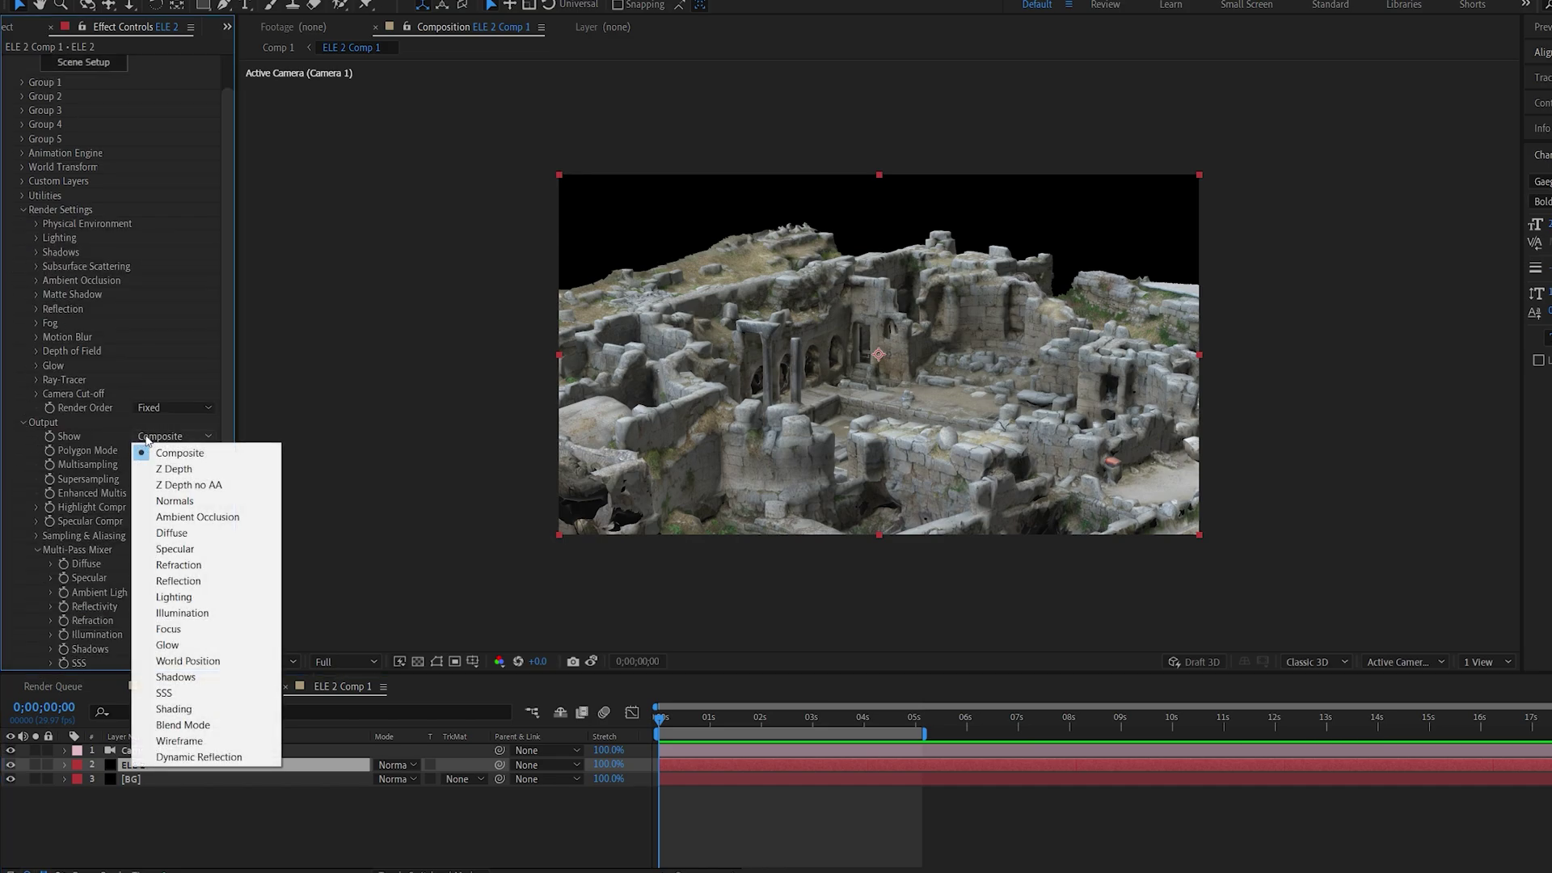
pyautogui.click(188, 660)
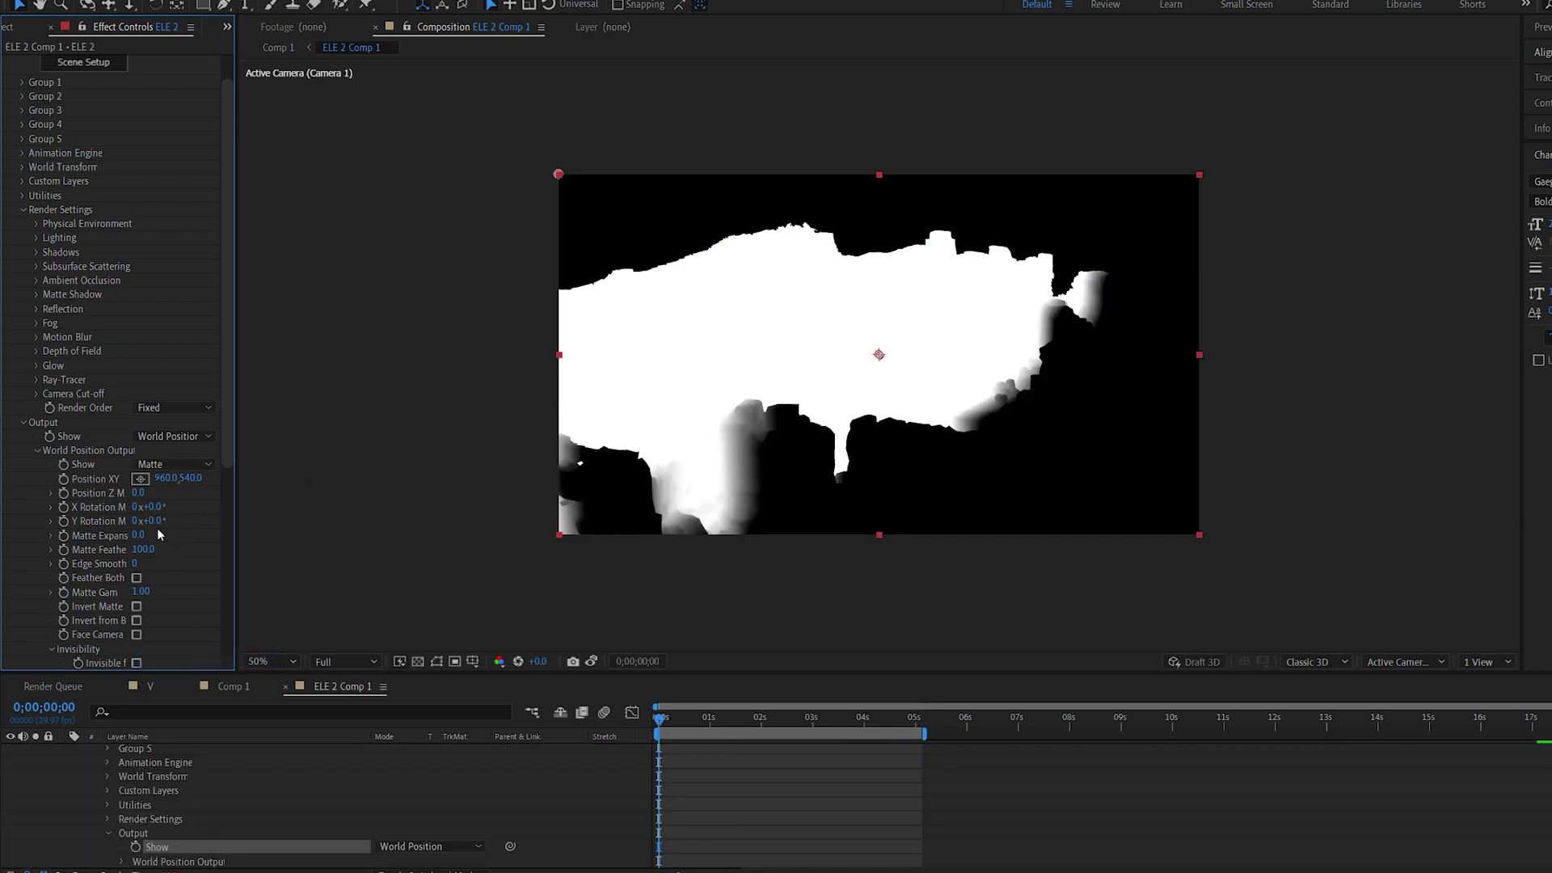
# - Set the World Position matte's X rotation to 0° and its Y rotation to -117°
pyautogui.moveTo(151, 524)
pyautogui.mouseDown()
pyautogui.moveTo(173, 524)
pyautogui.moveTo(157, 521)
pyautogui.mouseUp()
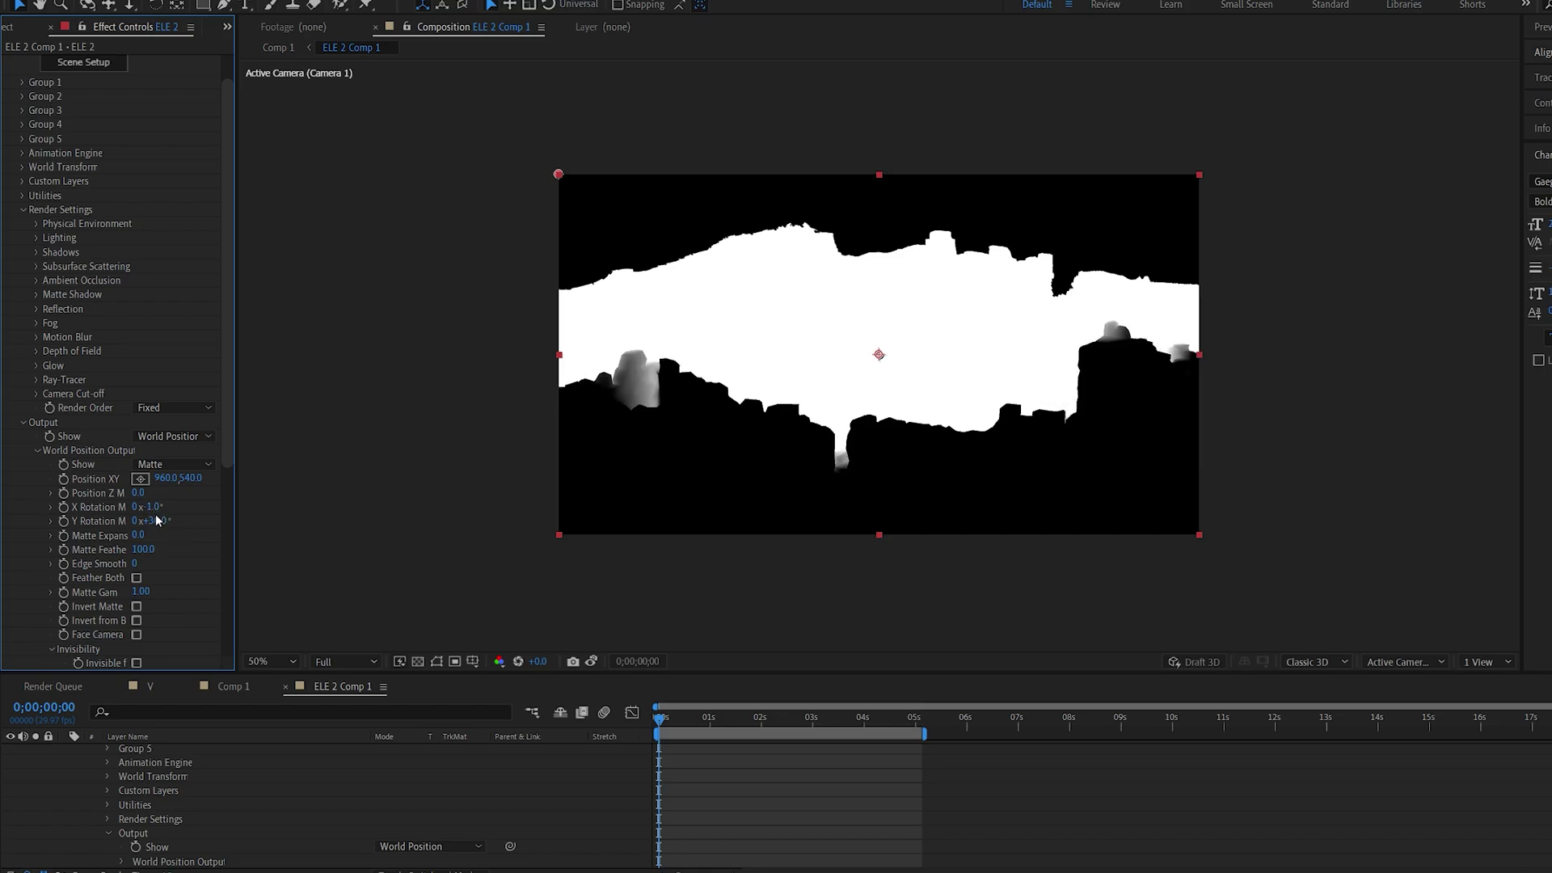
pyautogui.click(155, 508)
pyautogui.write('0')
pyautogui.press('Return')
pyautogui.moveTo(156, 523); pyautogui.dragTo(61, 540)
# - Animate the World Position matte's Position Z from 3130 at 0;00;00;00 to -3510 at 0;00;03;28, and check the reveal at 0;00;02;10
pyautogui.moveTo(138, 492); pyautogui.dragTo(372, 502)
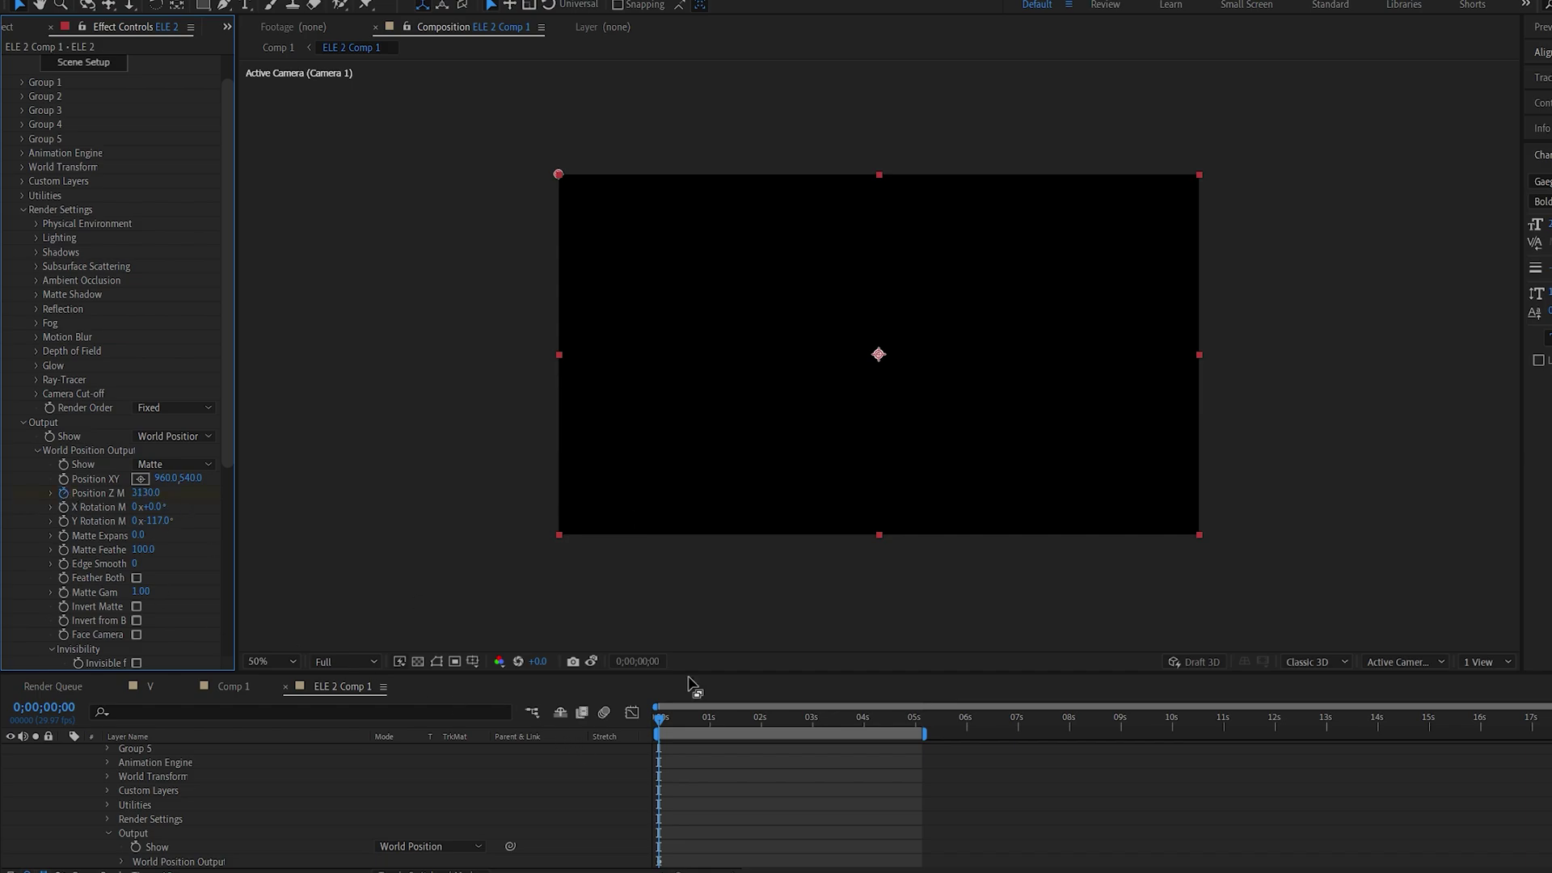
pyautogui.click(860, 720)
pyautogui.moveTo(144, 492); pyautogui.dragTo(170, 491)
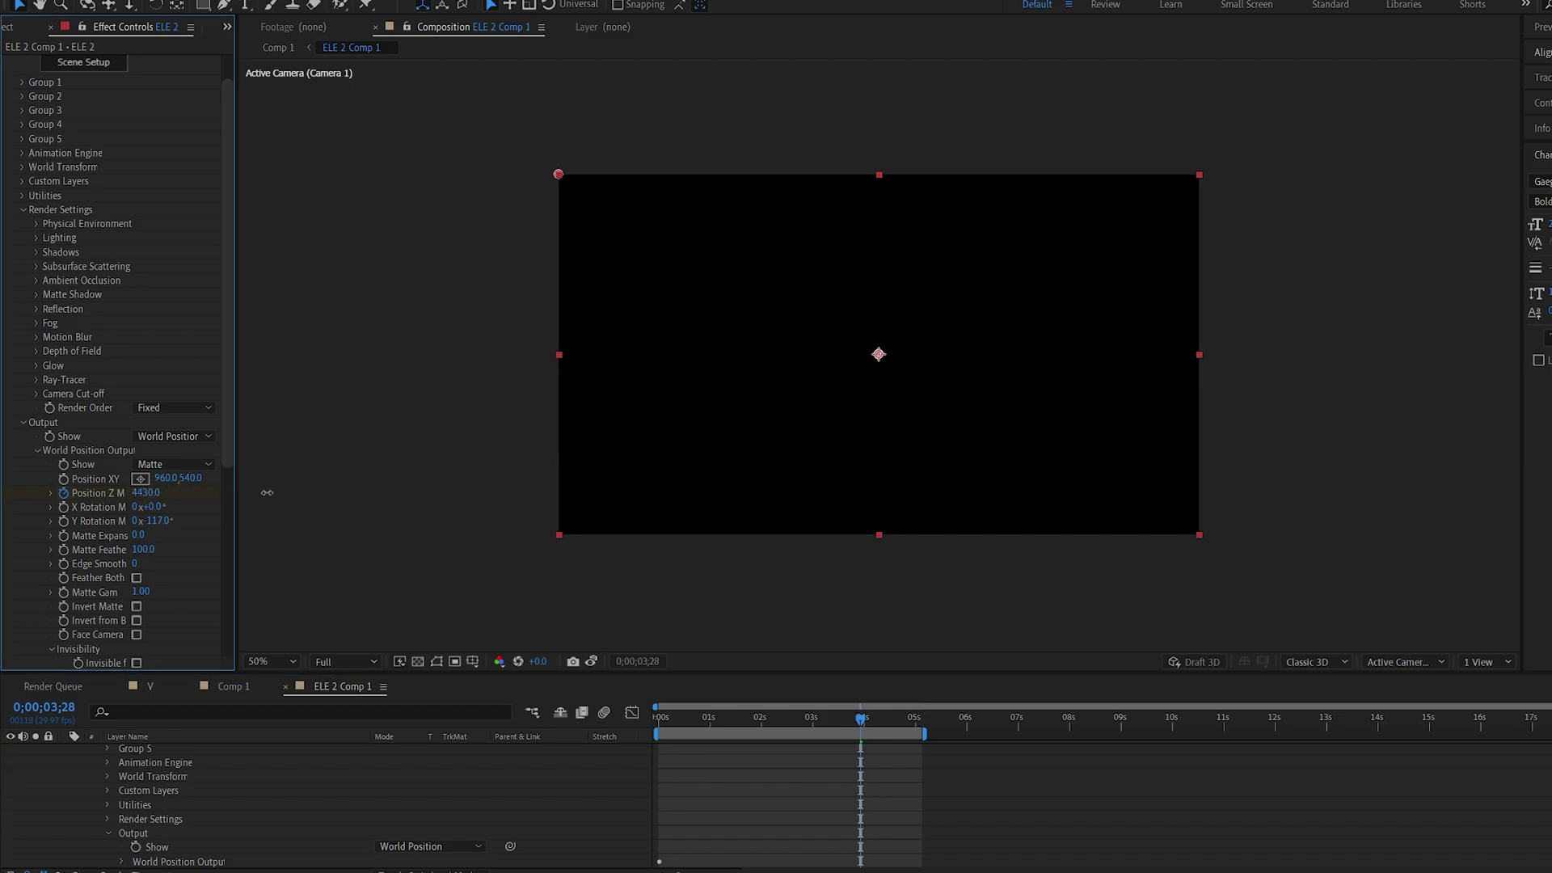
pyautogui.moveTo(75, 507); pyautogui.dragTo(3, 667)
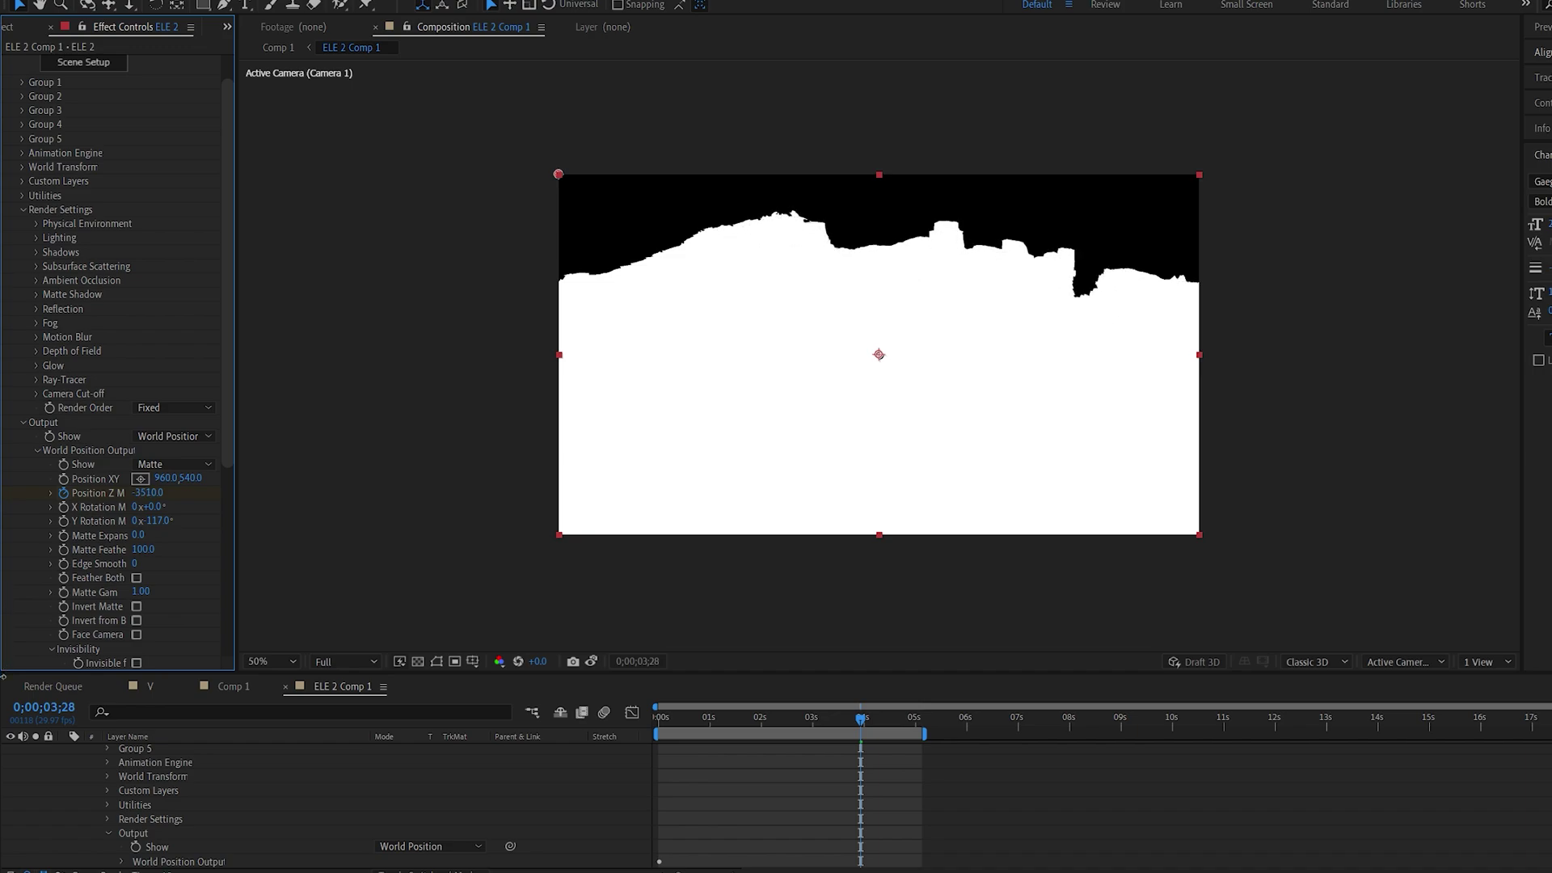
pyautogui.moveTo(853, 722); pyautogui.dragTo(780, 717)
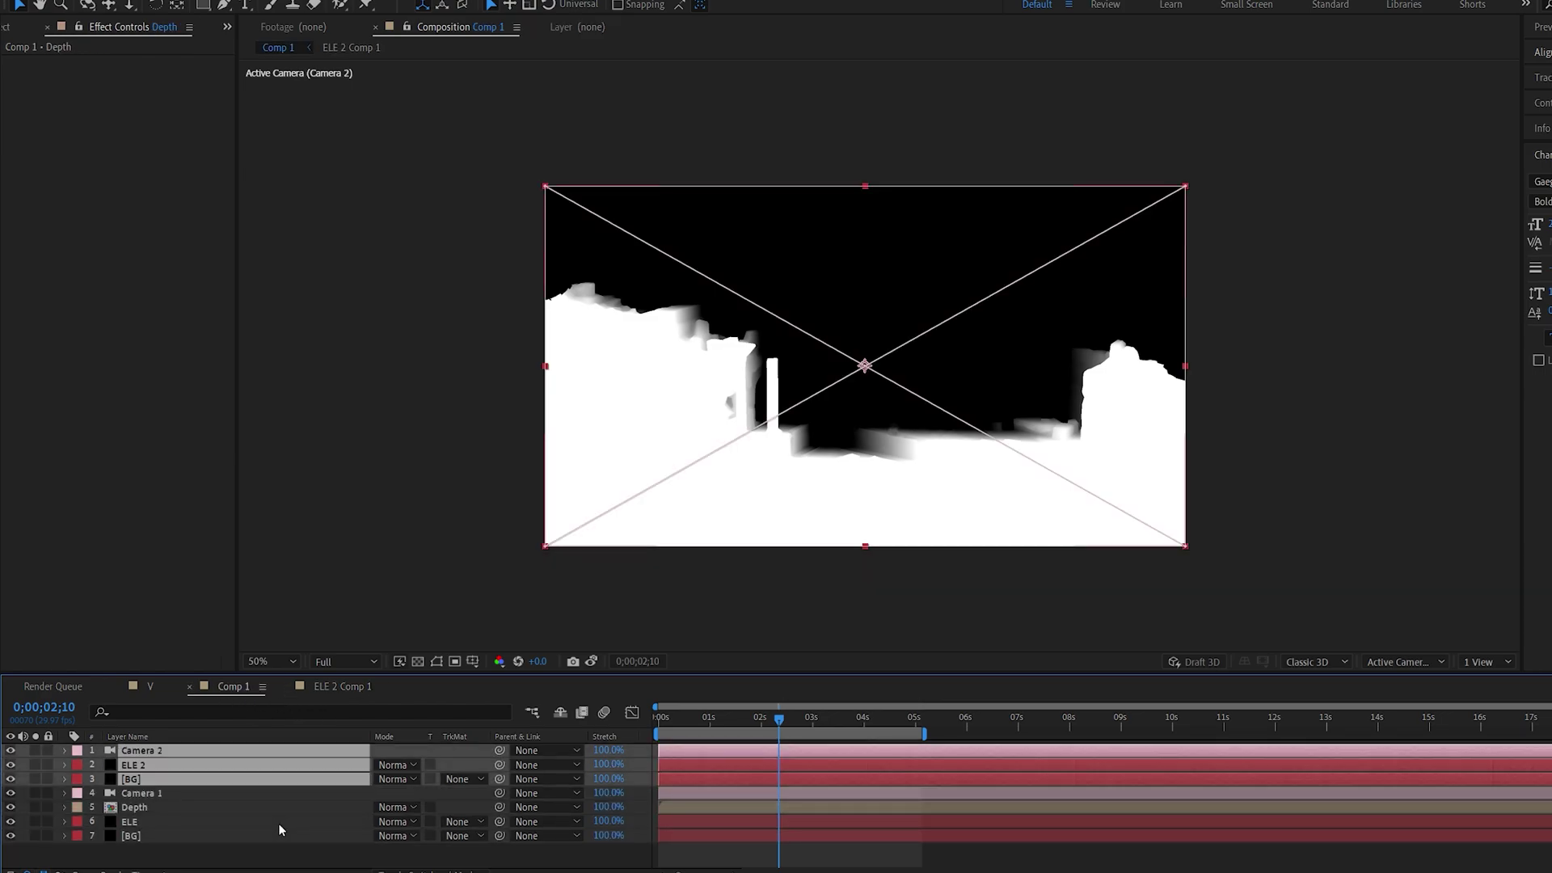
# - Pre-compose the Camera 2, ELE 2 and upper BG layers in Comp 1, and set ELE 2's Element output to Composite
pyautogui.hotkey('ctrl', 'shift', 'c')
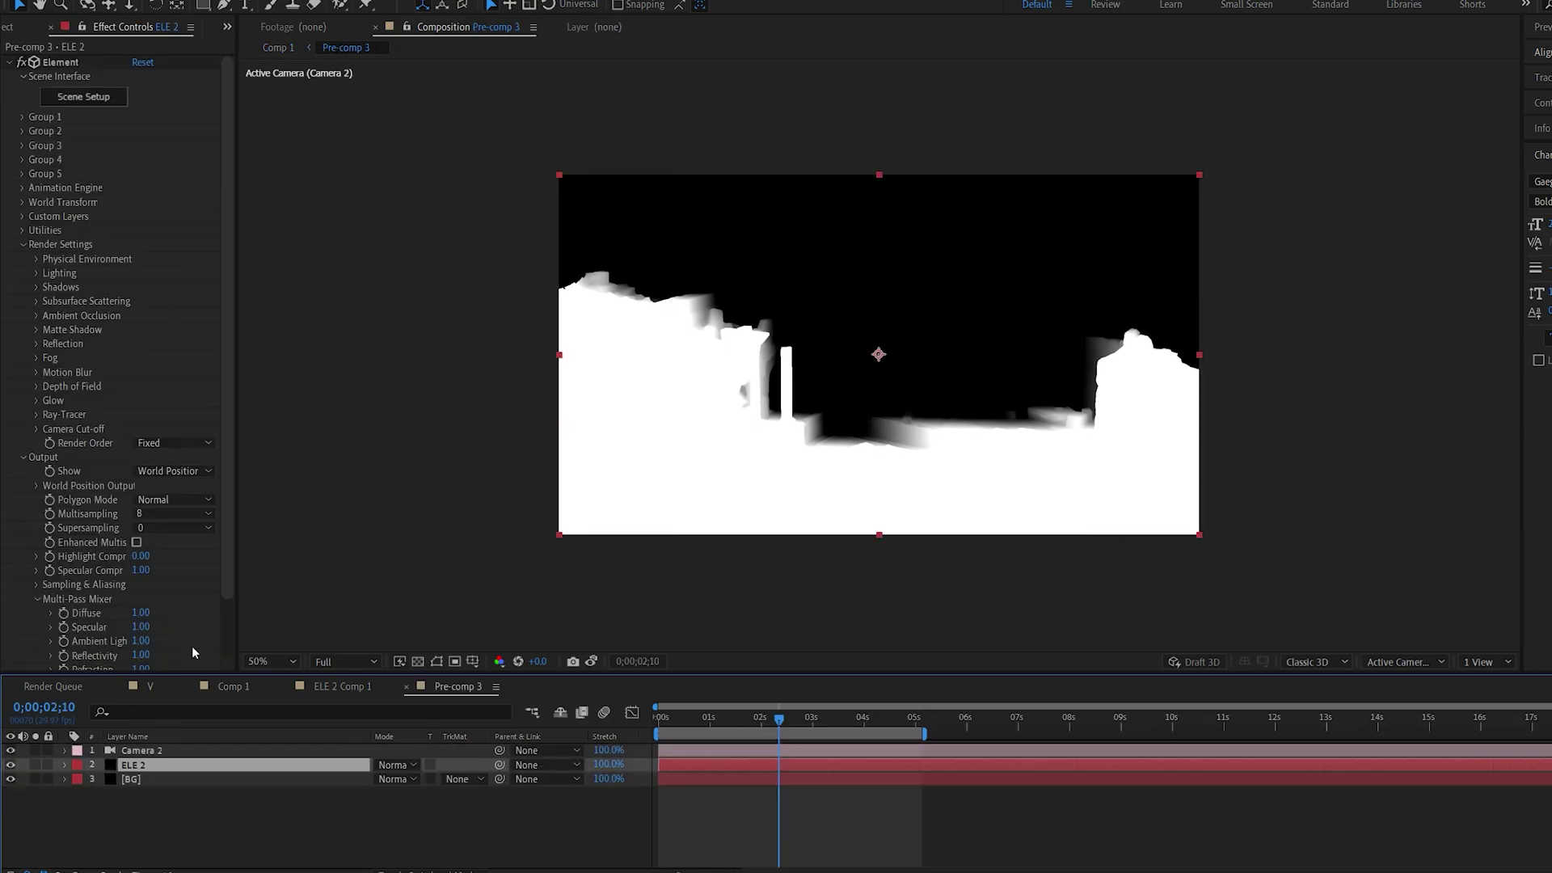
pyautogui.click(179, 471)
pyautogui.click(194, 488)
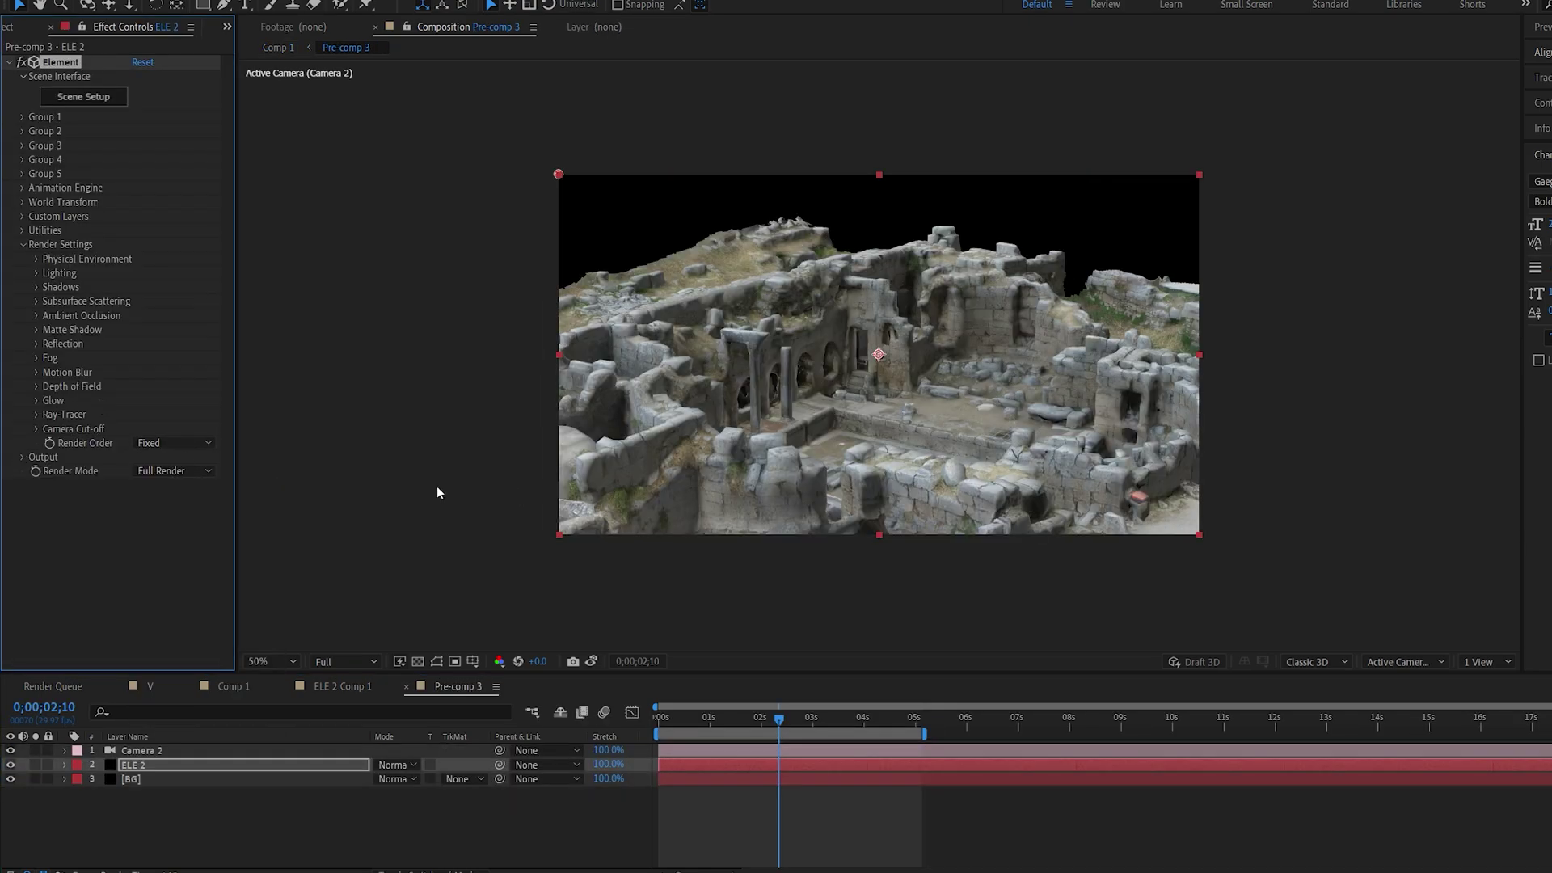
# - Enable fog in ELE 2's Element render settings with white (FFFFFF) as the fog color and 100% opacity
pyautogui.click(36, 359)
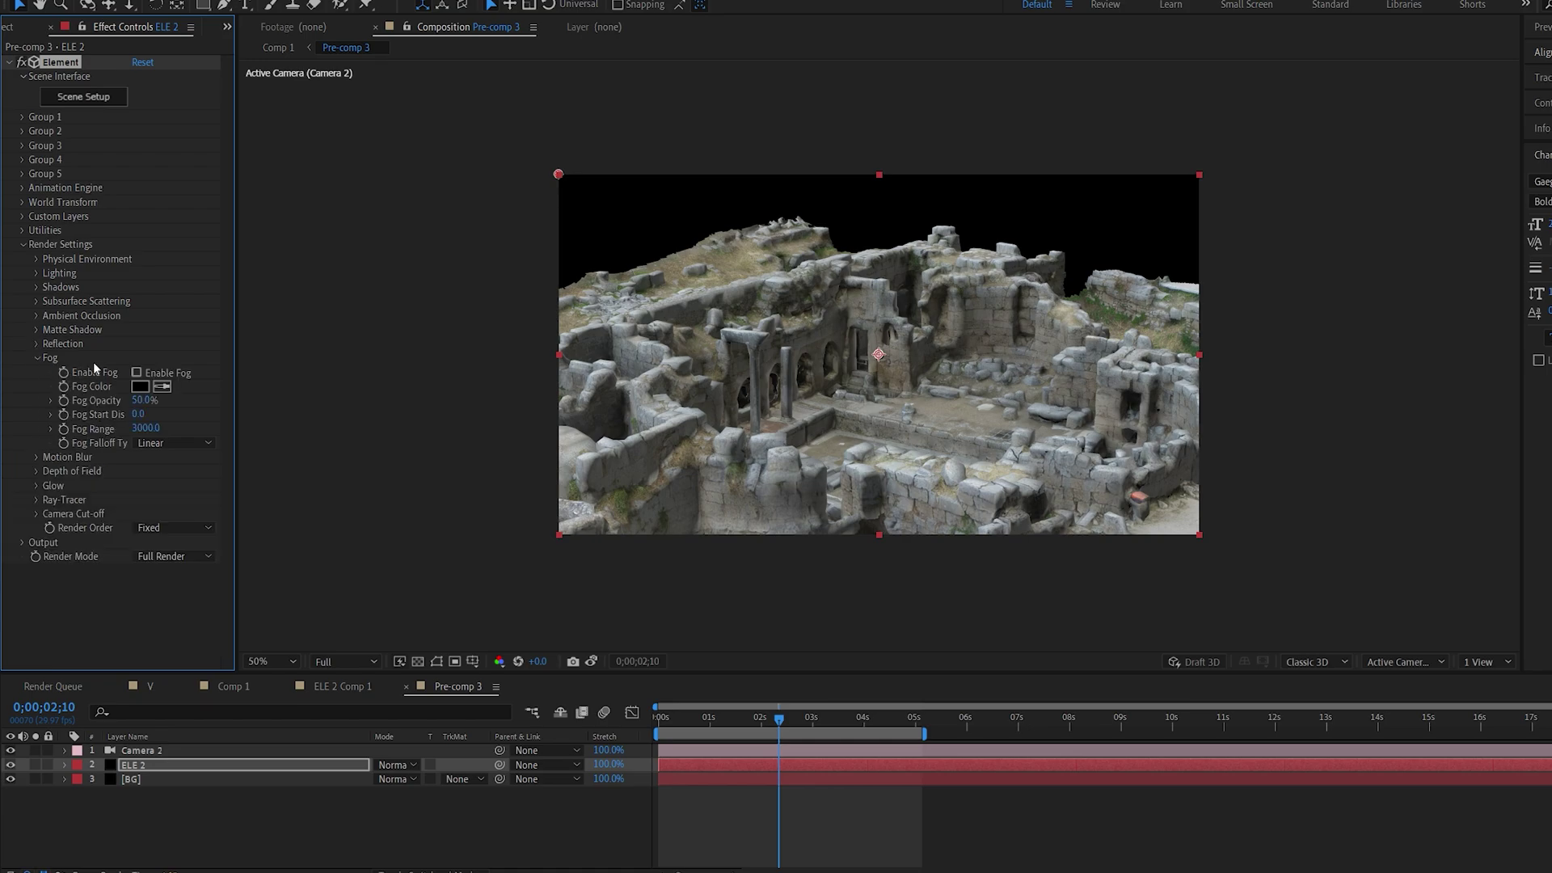
pyautogui.click(136, 372)
pyautogui.click(140, 387)
pyautogui.click(126, 330)
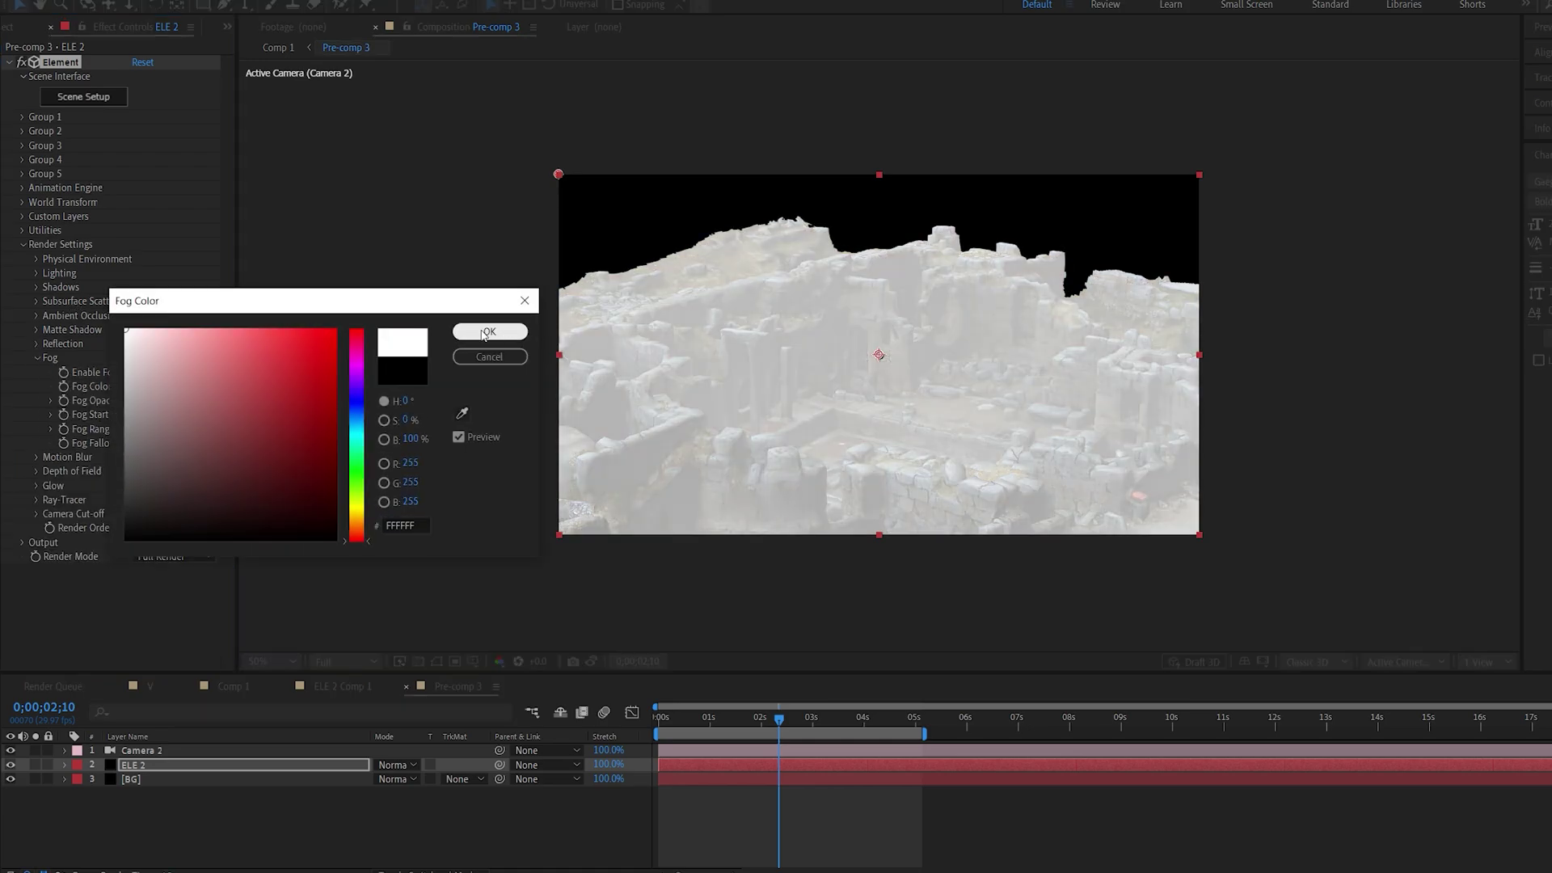
pyautogui.click(488, 332)
pyautogui.moveTo(140, 399); pyautogui.dragTo(340, 394)
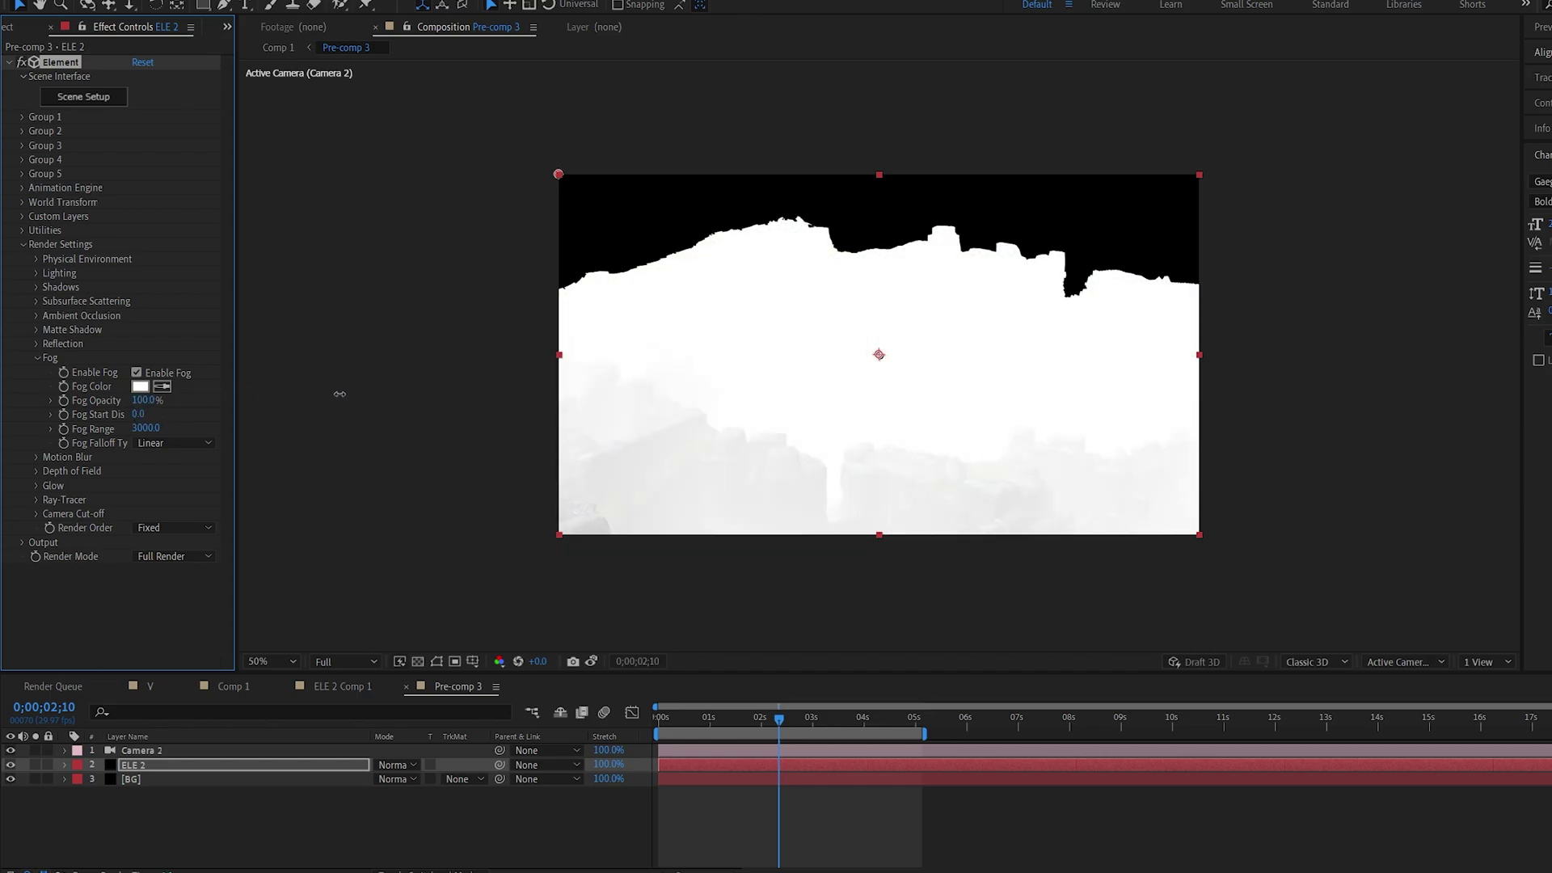
# - Set ELE 2's fog falloff type to Taper and fog range to 490, and reduce the fog start distance until the band sits before the ruins
pyautogui.click(182, 443)
pyautogui.click(159, 493)
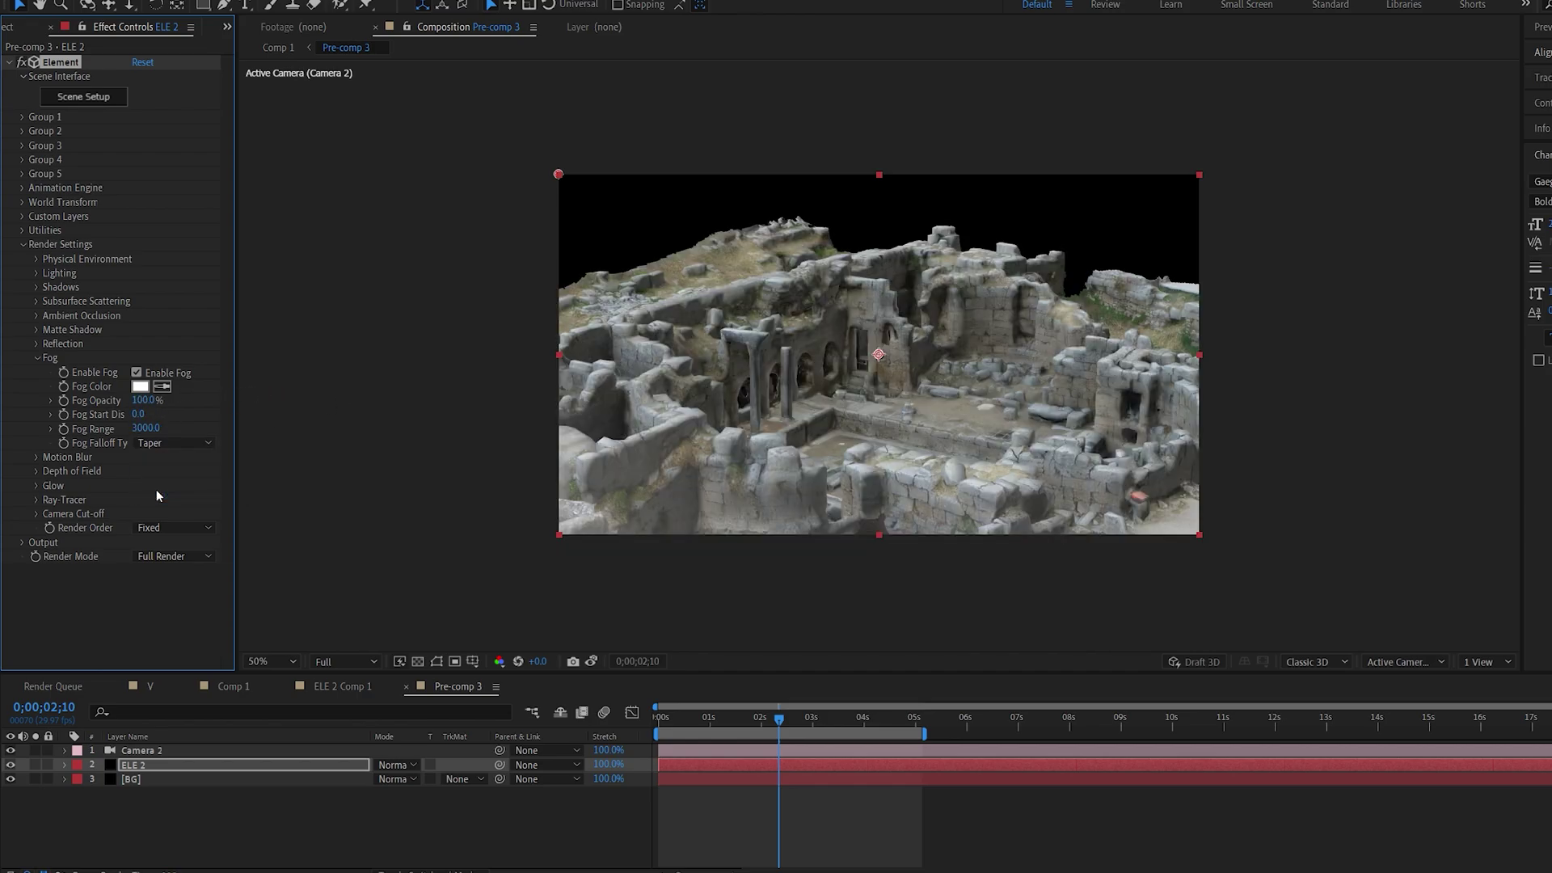
pyautogui.moveTo(138, 414); pyautogui.dragTo(14, 467)
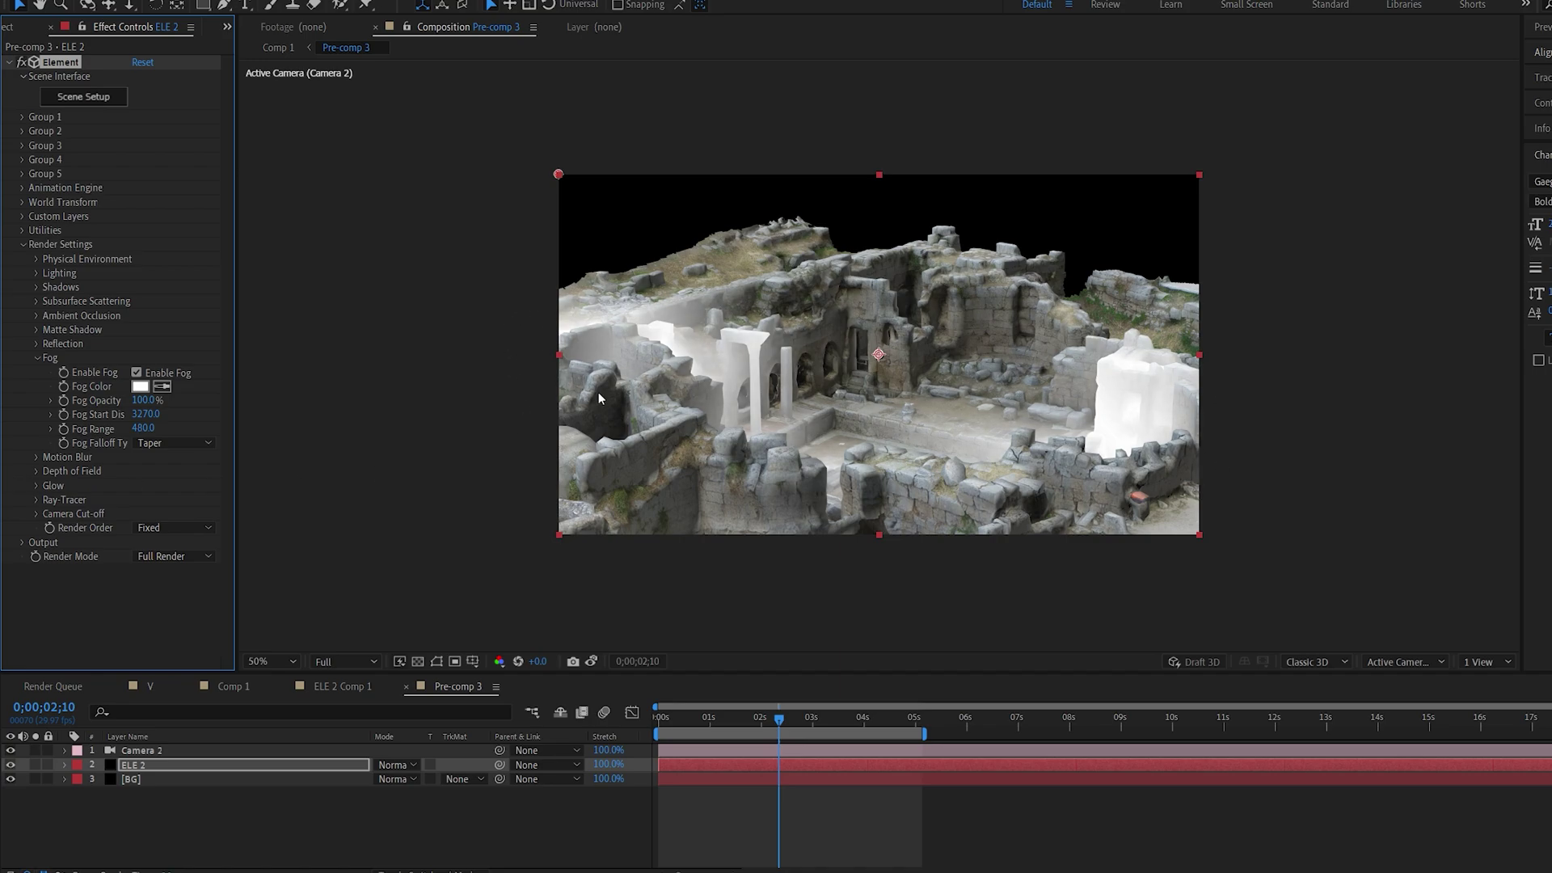
pyautogui.moveTo(159, 413); pyautogui.dragTo(39, 485)
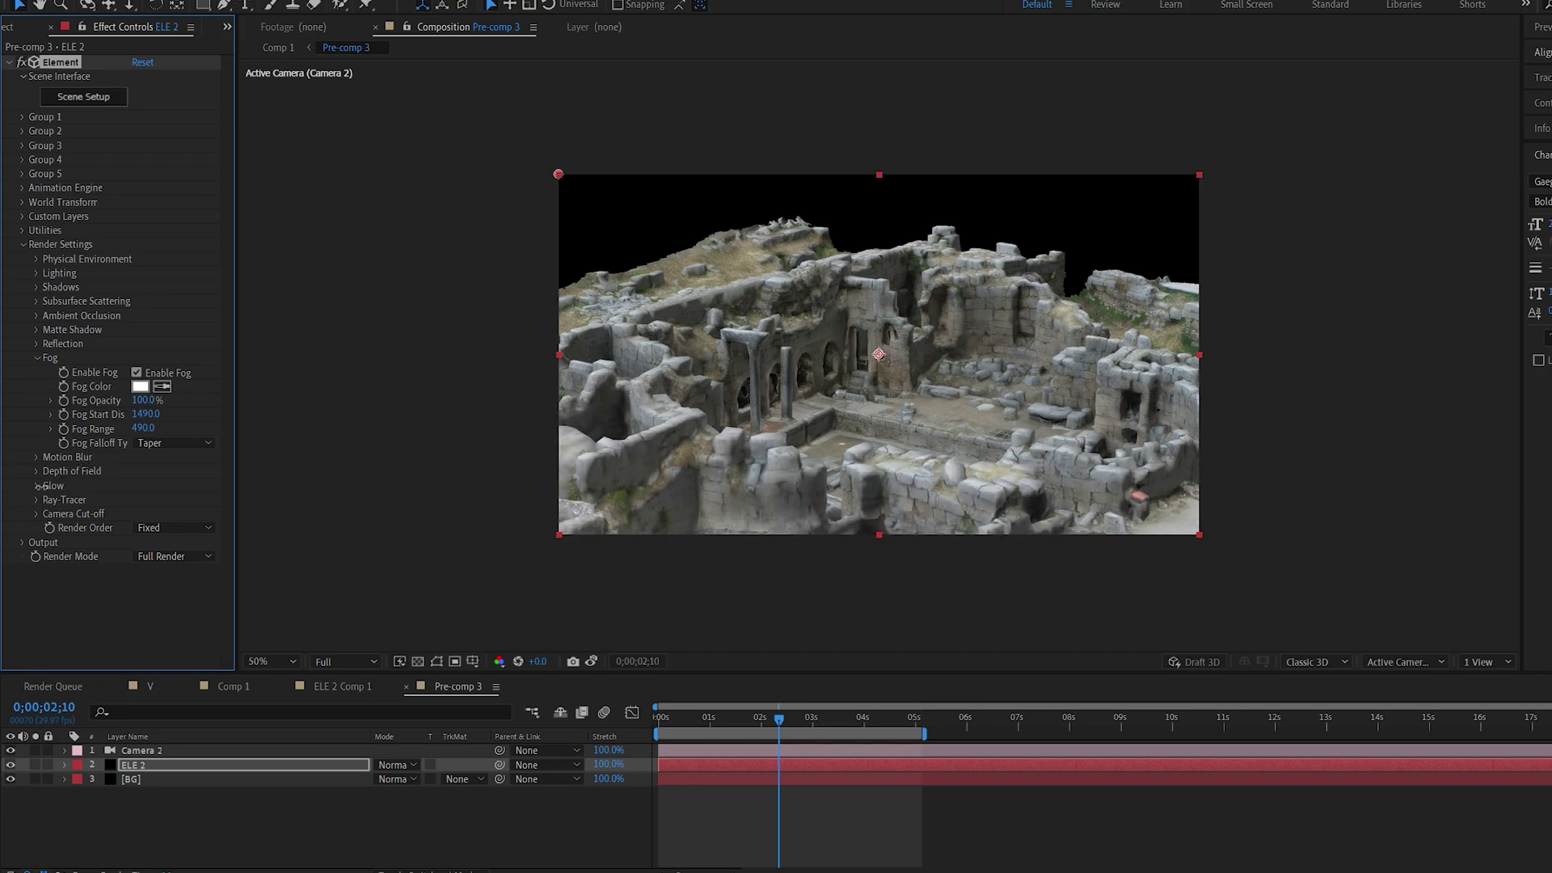
# - Set ELE 2's fog color to red (FF0000)
pyautogui.click(145, 391)
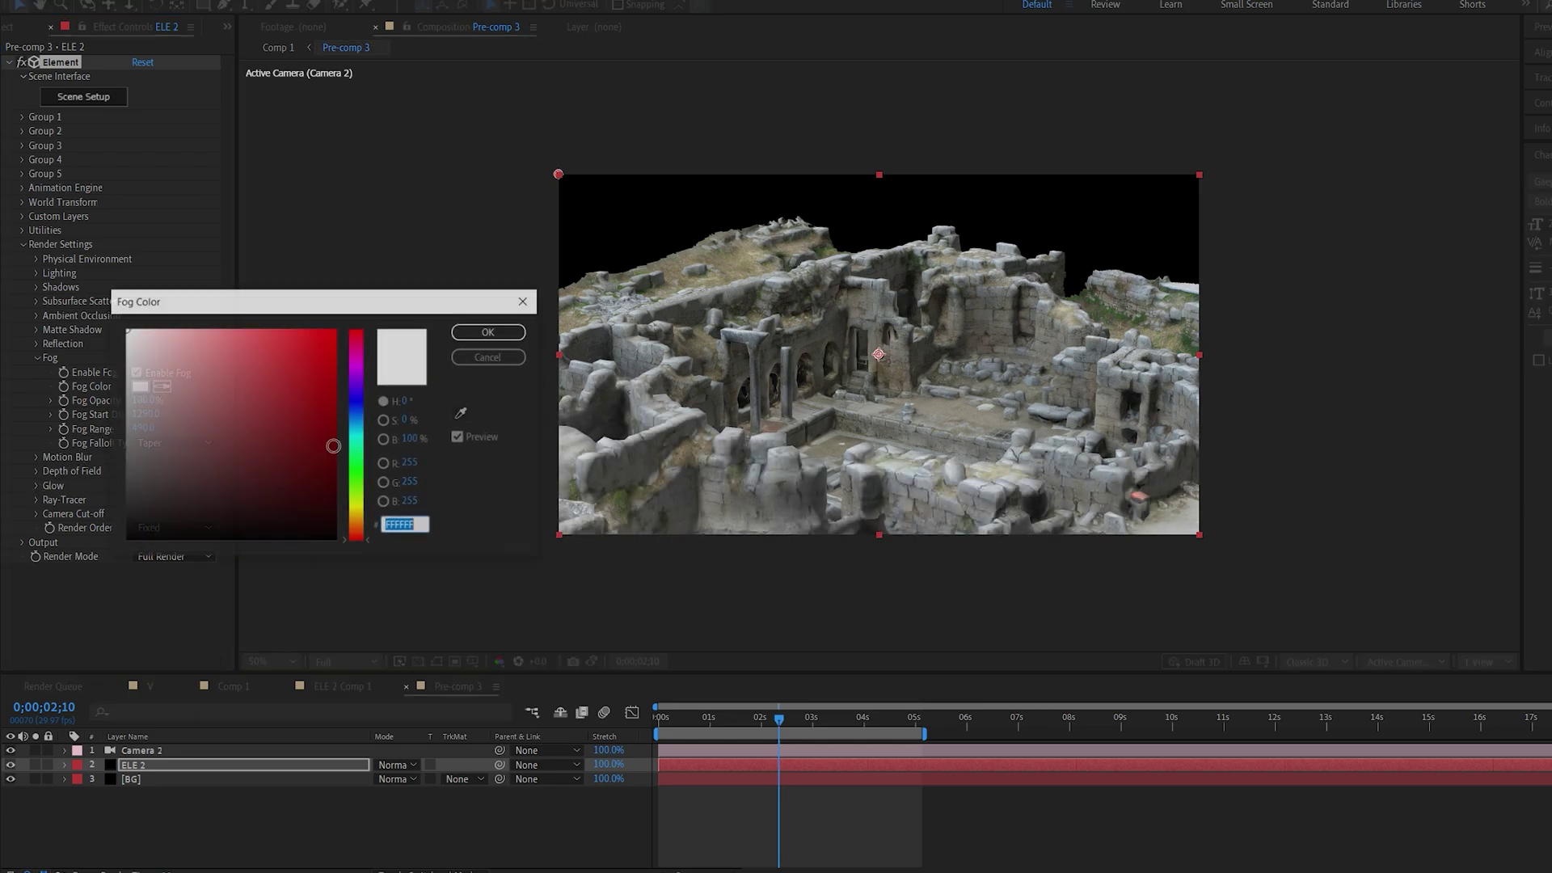
pyautogui.write('FF0000')
pyautogui.click(477, 332)
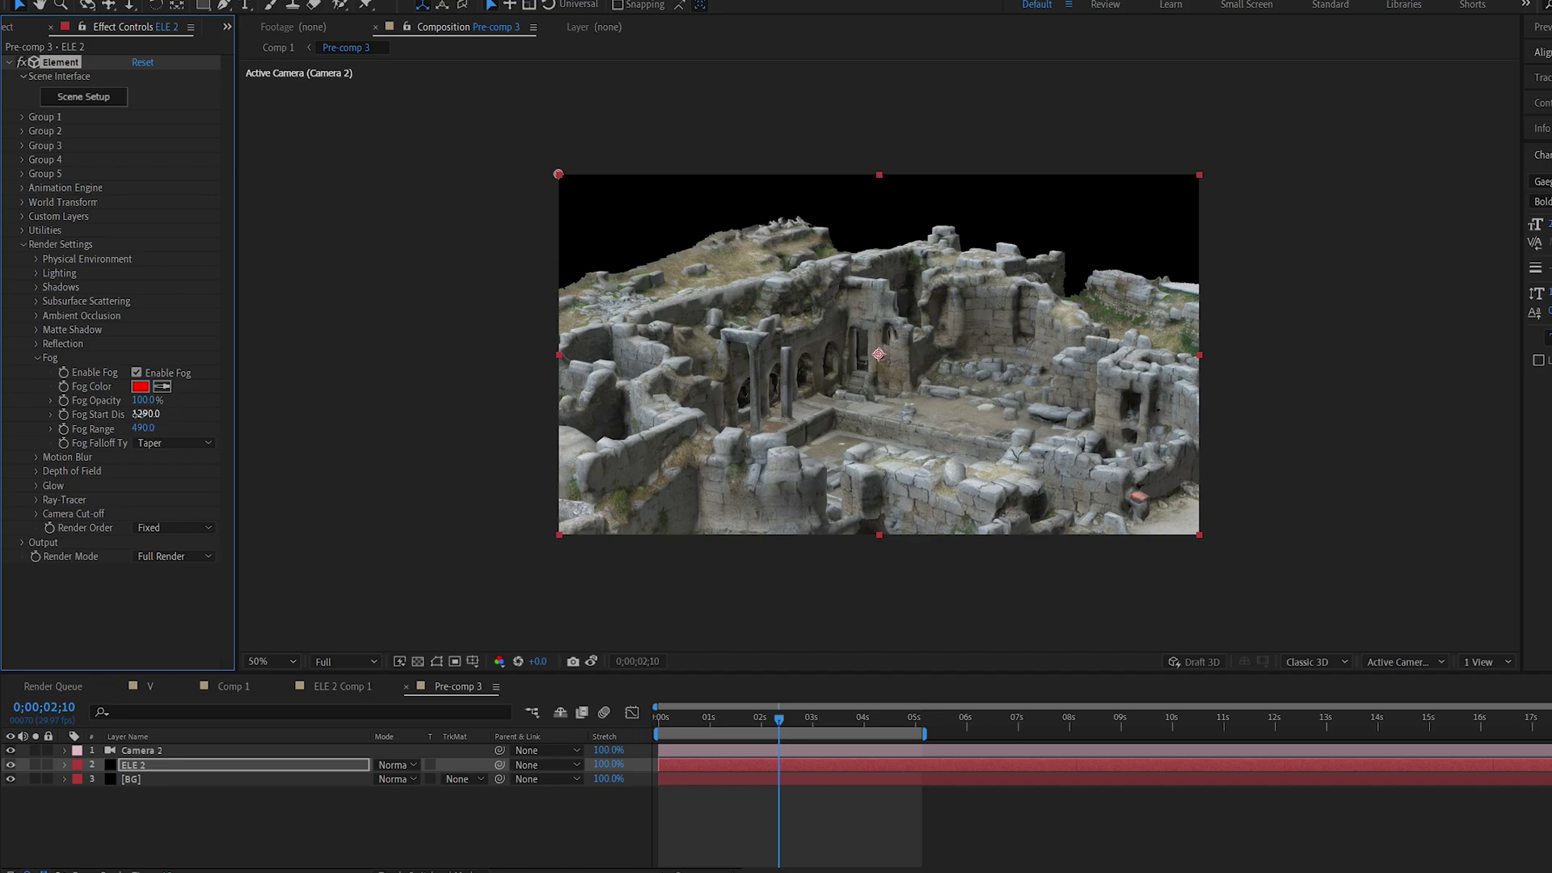
# - Animate ELE 2's Fog Start Distance from 1280 at 0;00;00;00 to 4890 at 0;00;04;00
pyautogui.moveTo(135, 414)
pyautogui.mouseDown()
pyautogui.moveTo(184, 409)
pyautogui.moveTo(110, 426)
pyautogui.mouseUp()
pyautogui.press('Home')
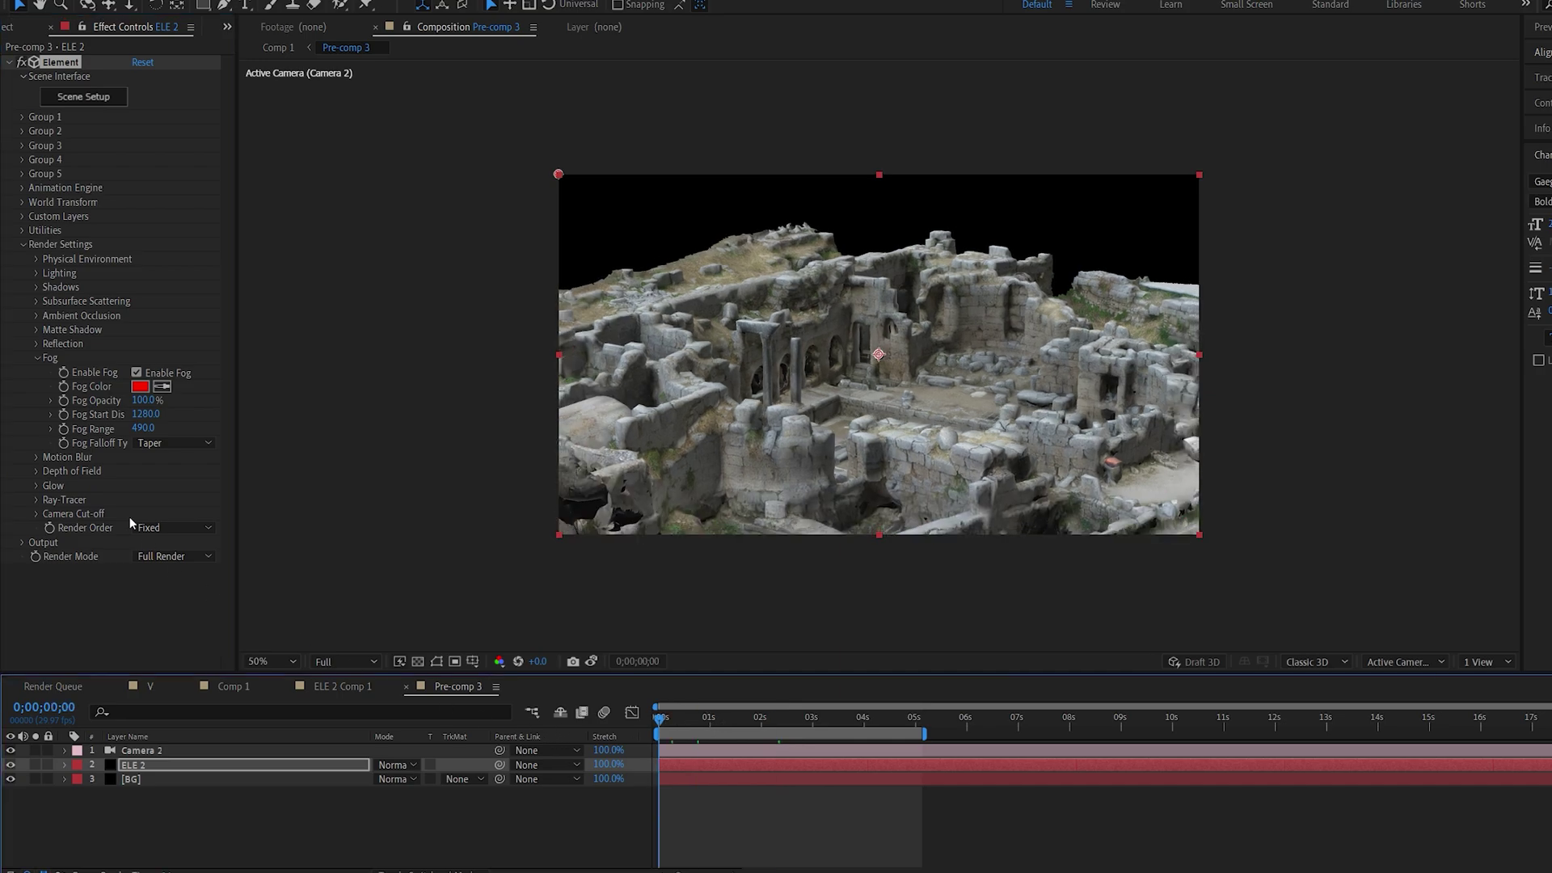
pyautogui.click(63, 414)
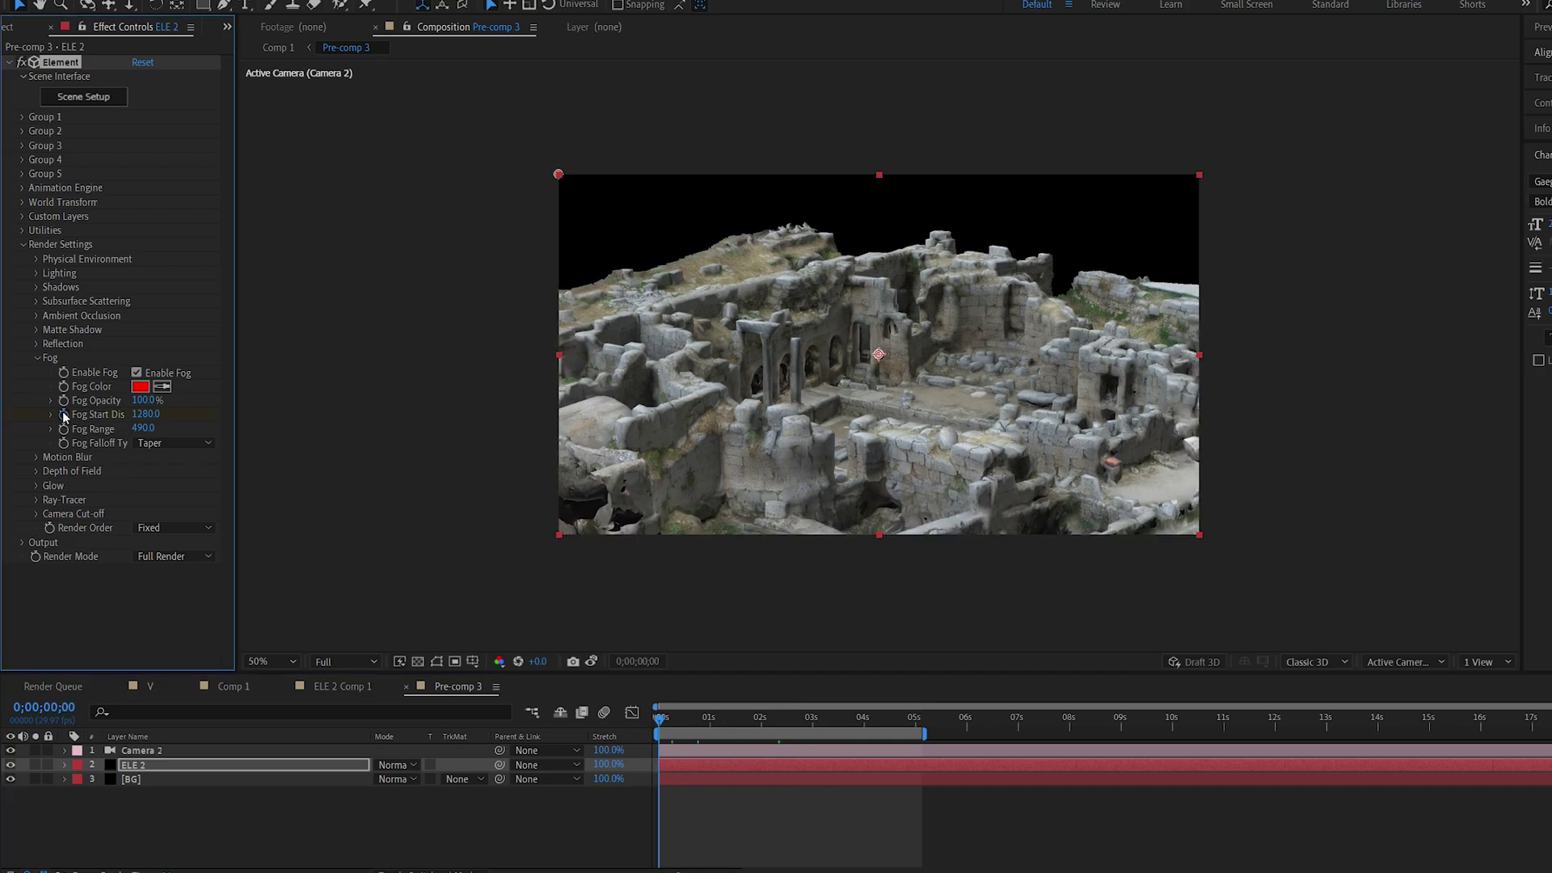
pyautogui.click(865, 718)
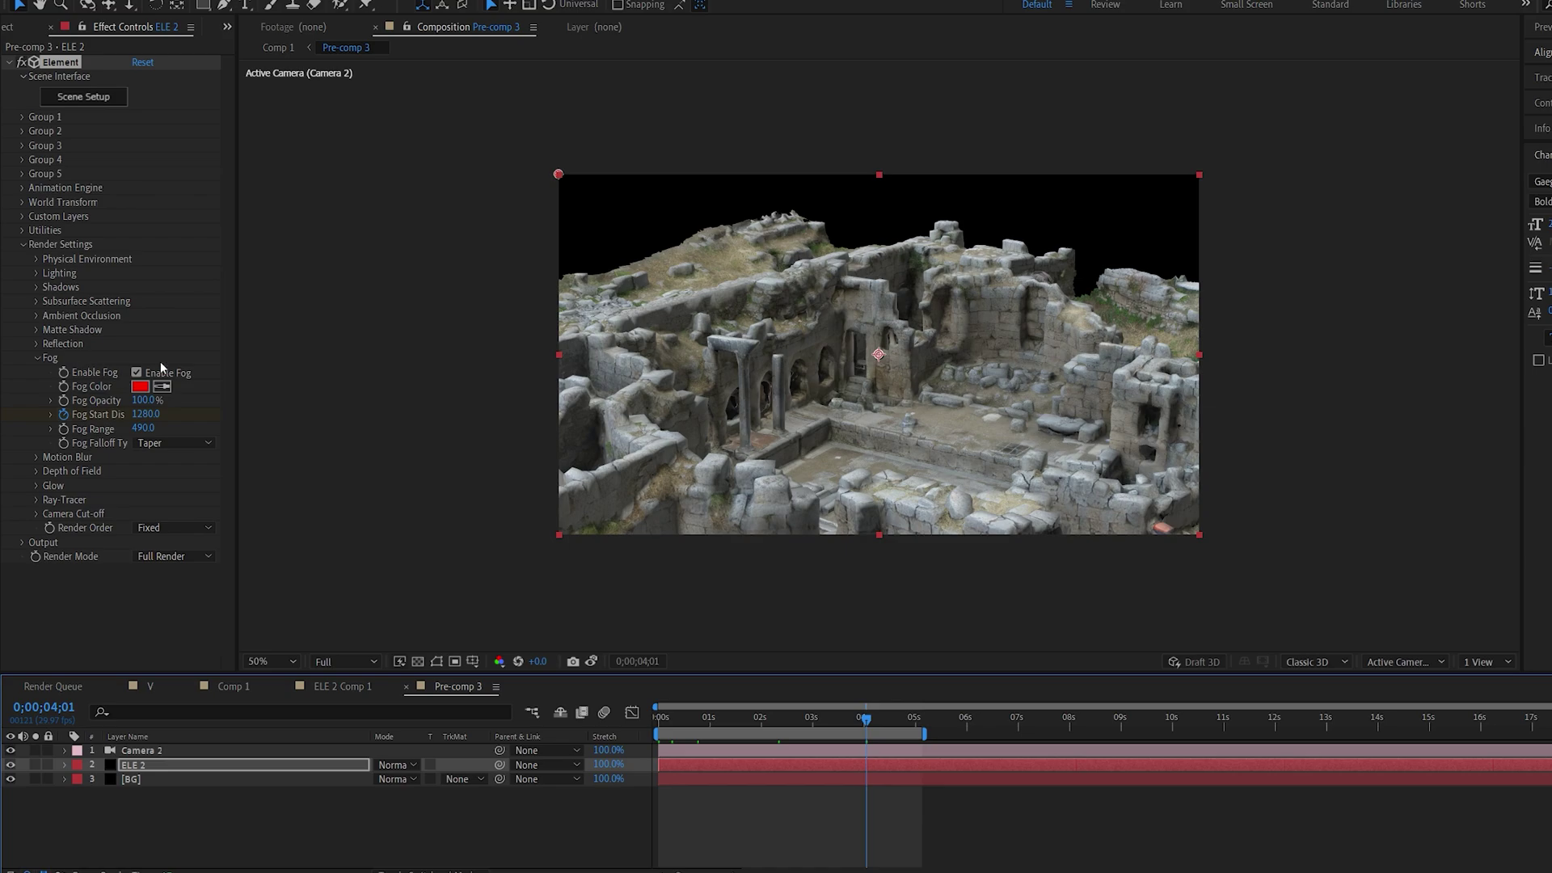
pyautogui.moveTo(145, 414); pyautogui.dragTo(413, 414)
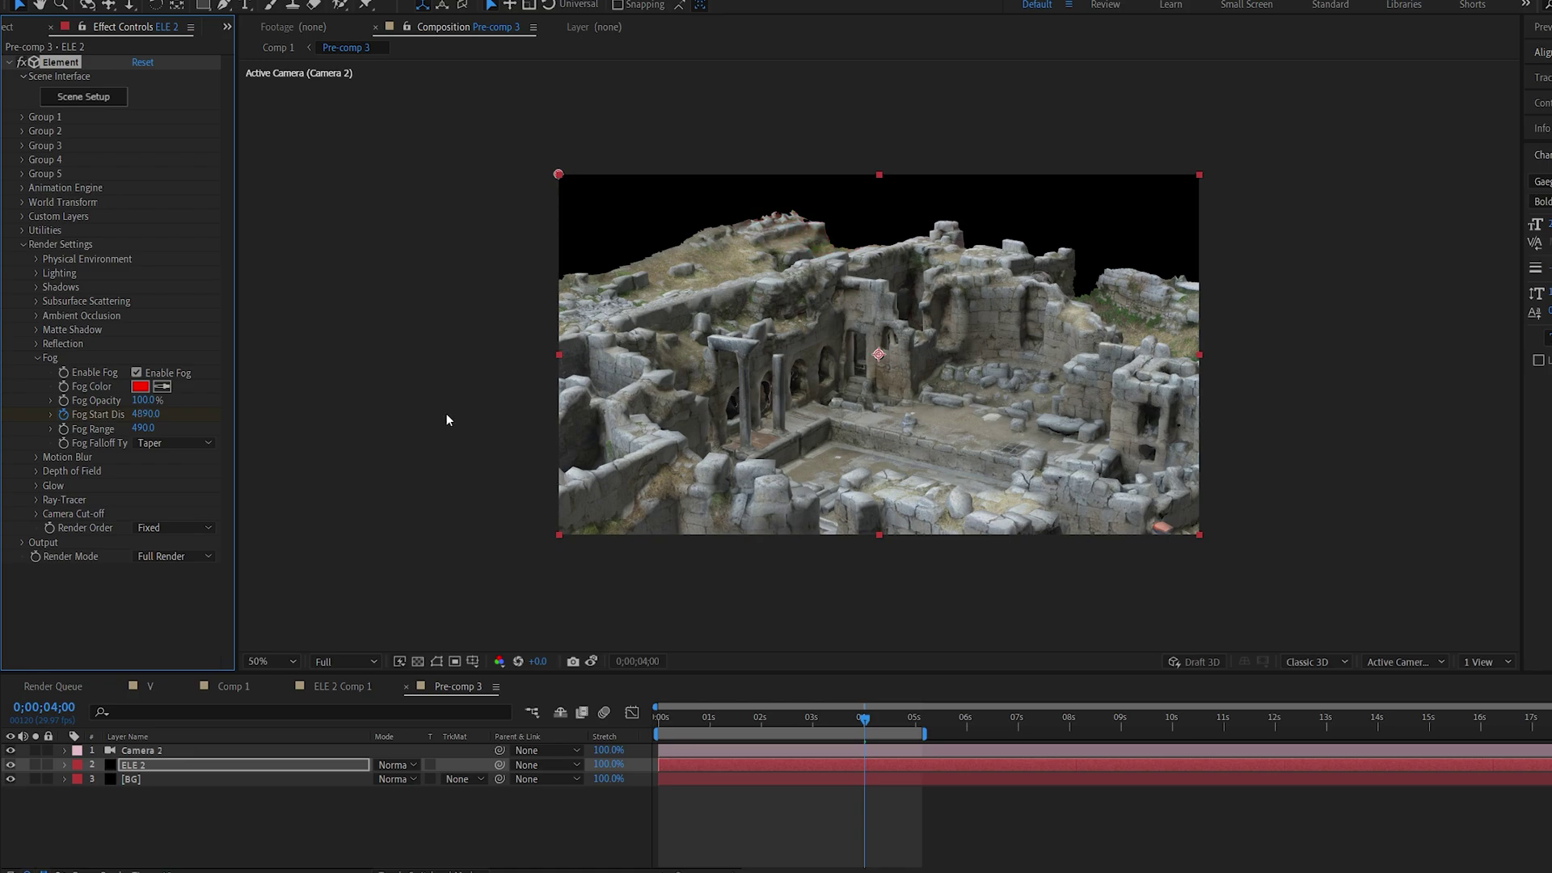
# - Check the fog along the distant ridge at 0;00;04;00, and set the fog color to white (FFFFFF)
pyautogui.scroll(1, 753, 207)
pyautogui.moveTo(754, 205); pyautogui.dragTo(658, 246)
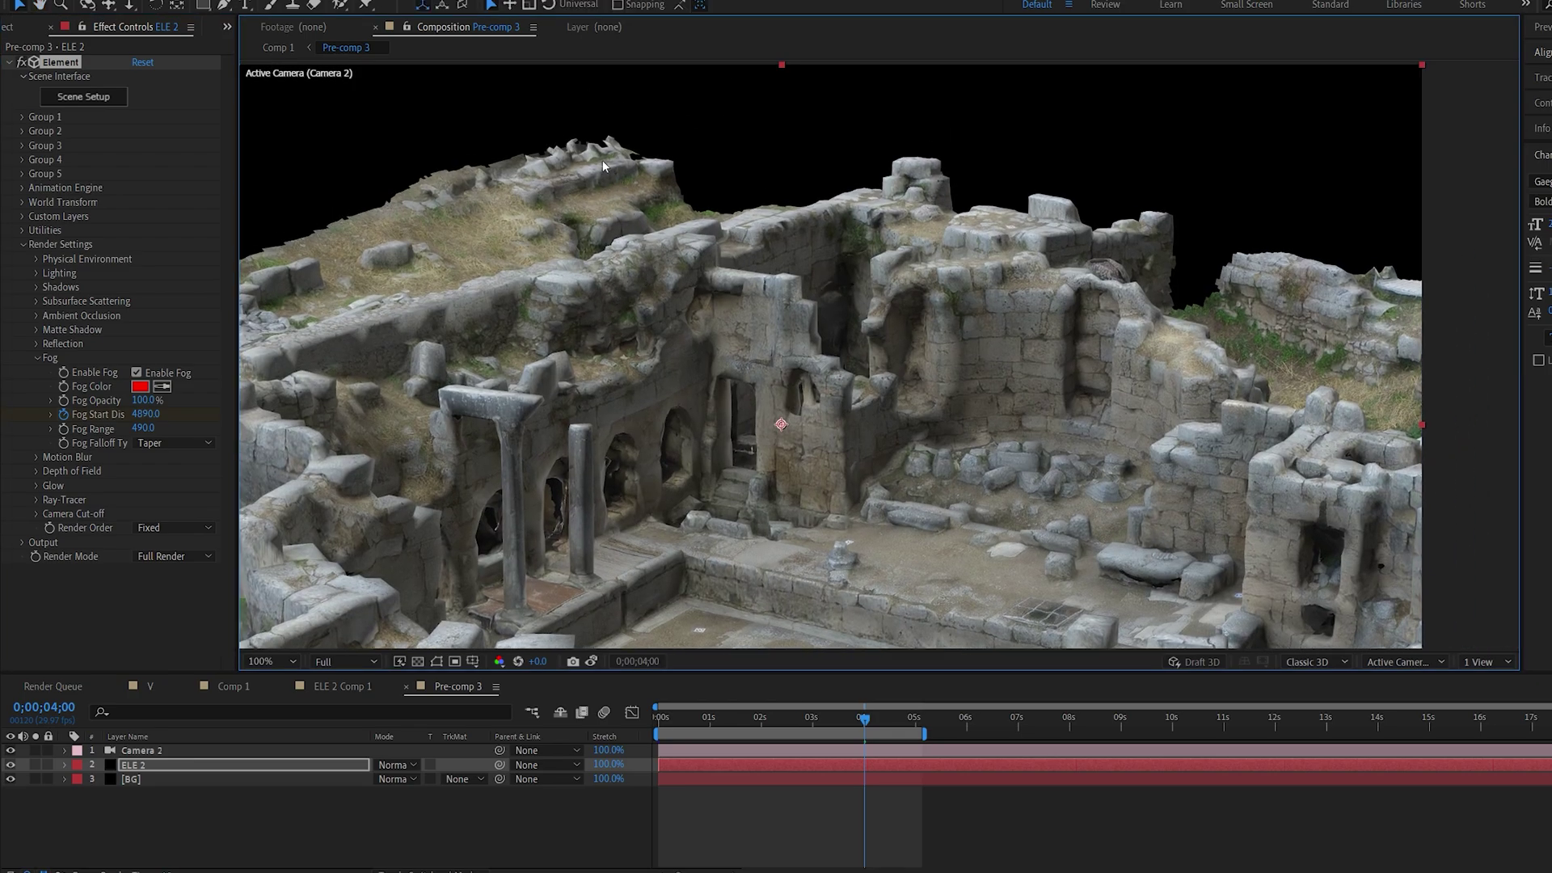
pyautogui.scroll(-2, 610, 435)
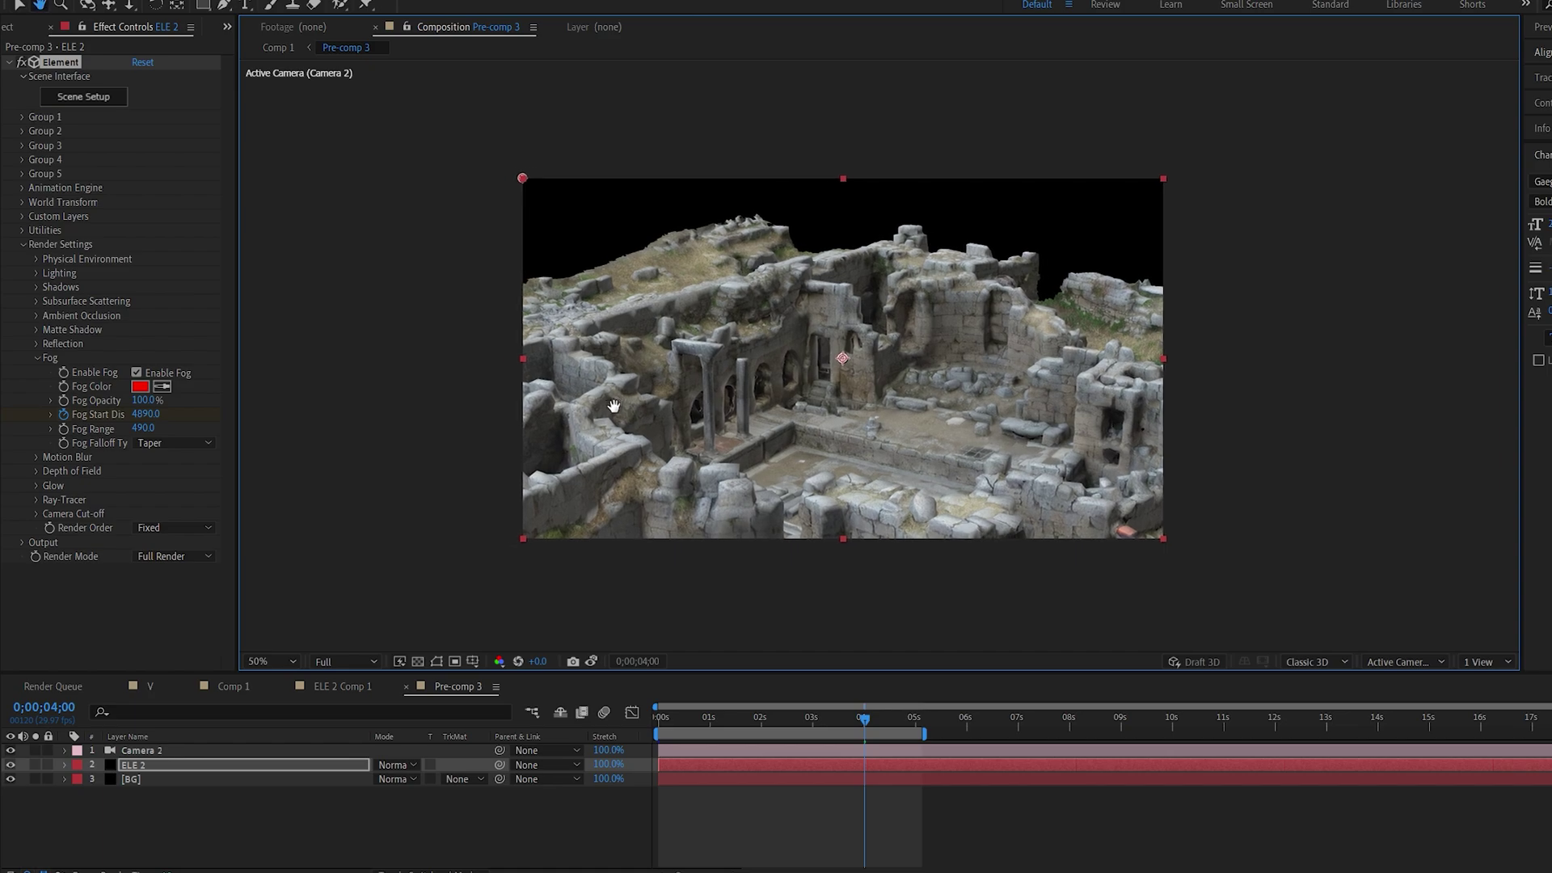
pyautogui.click(139, 389)
pyautogui.moveTo(129, 341); pyautogui.dragTo(121, 325)
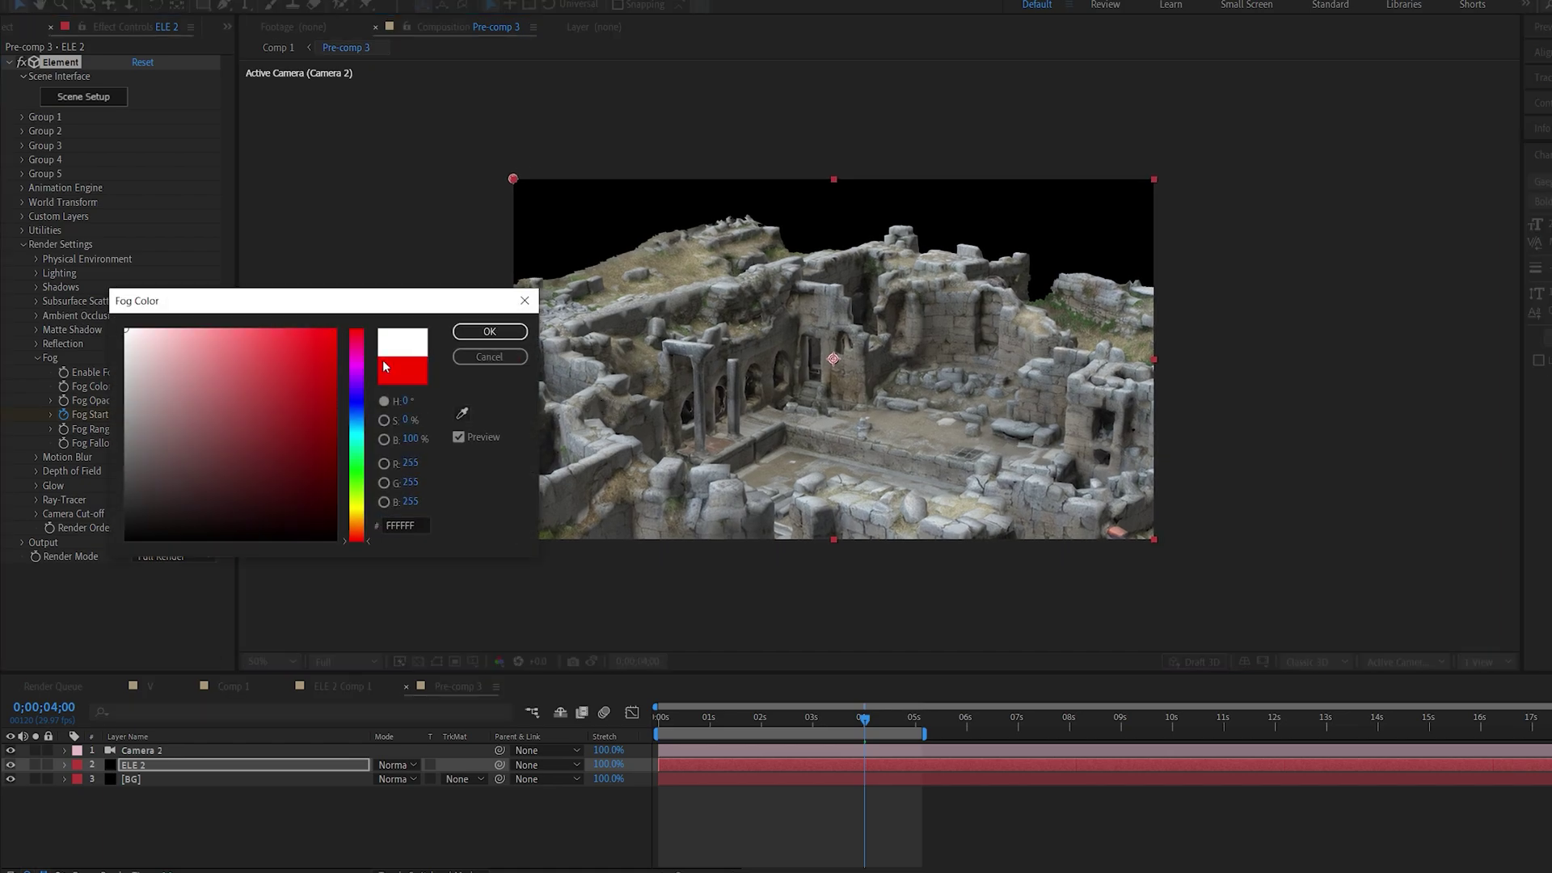
pyautogui.click(489, 333)
# - Preview the fog sweep from the start of Pre-comp 3 and stop at 0;00;02;06
pyautogui.moveTo(828, 722); pyautogui.dragTo(584, 718)
pyautogui.press('space')
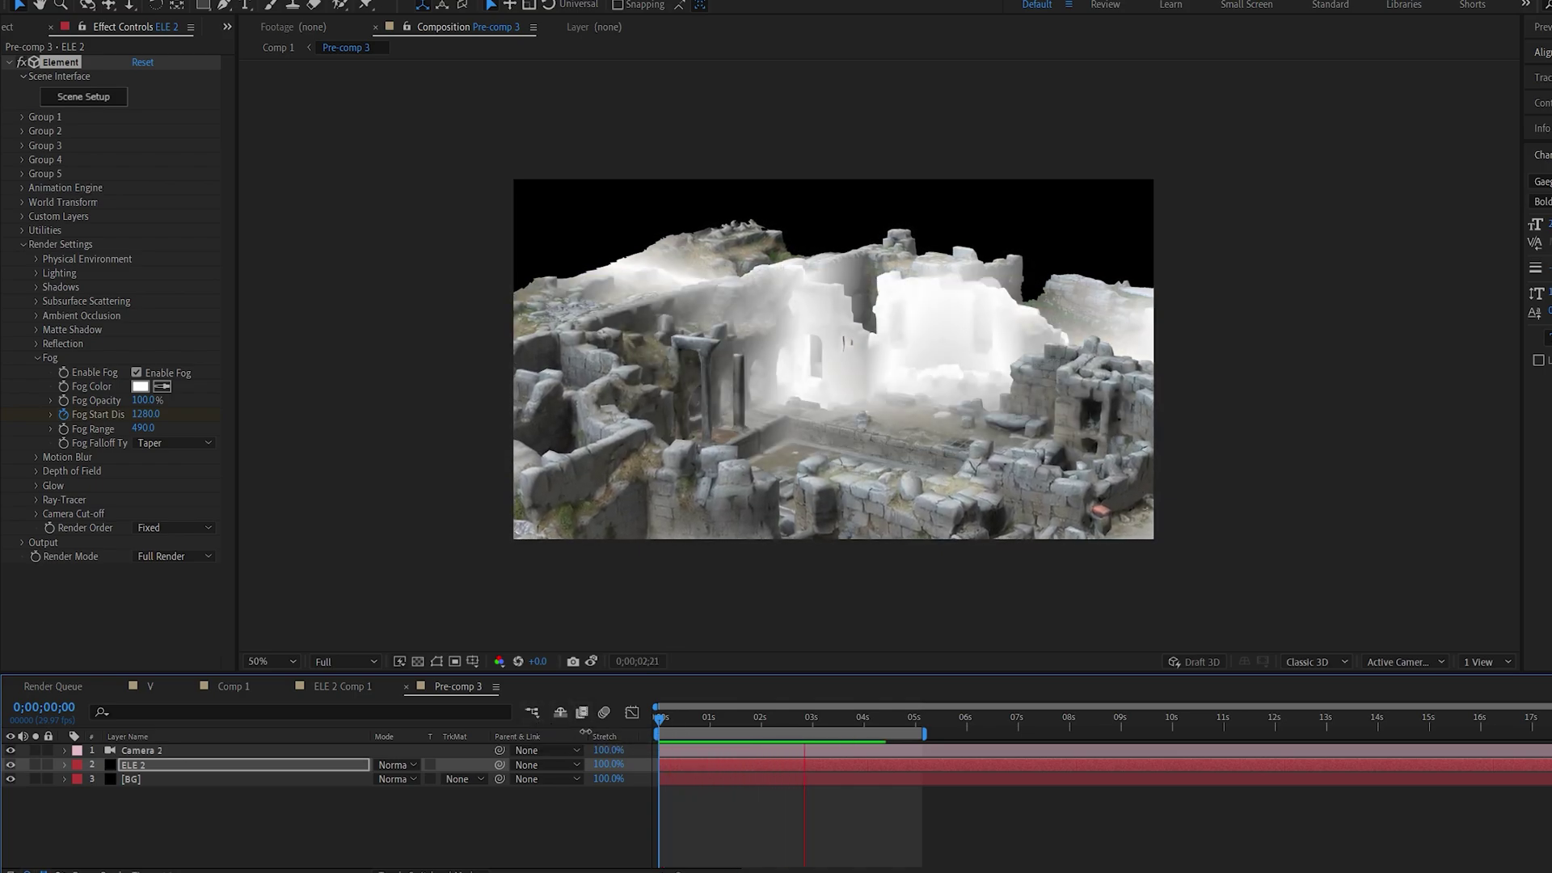
pyautogui.click(775, 724)
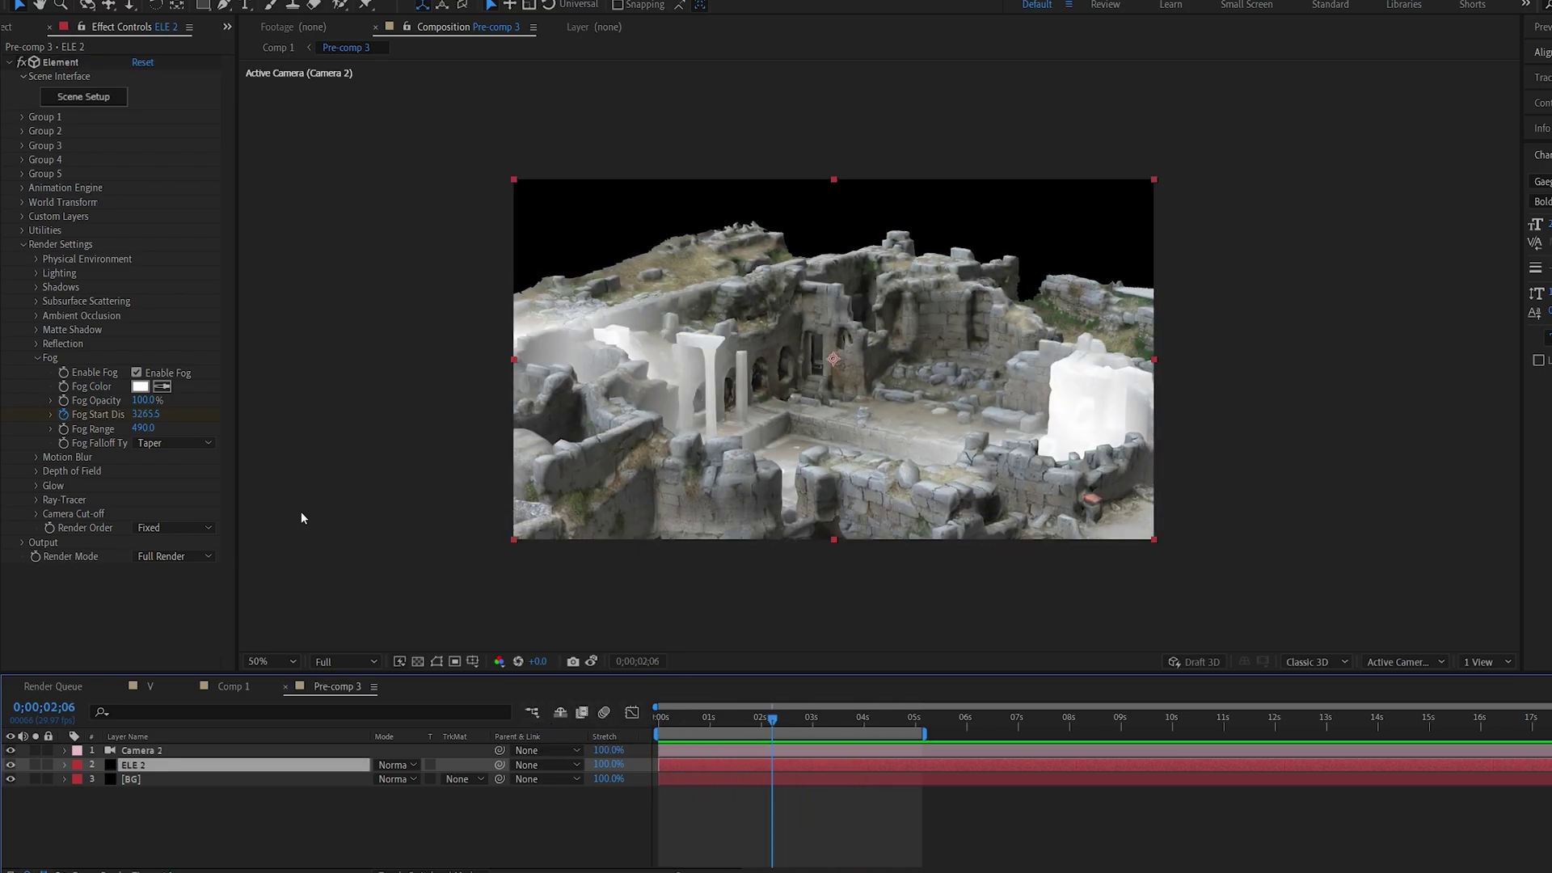
# - Set ELE 2's Element output to show the Specular pass
pyautogui.click(22, 543)
pyautogui.scroll(-3, 46, 526)
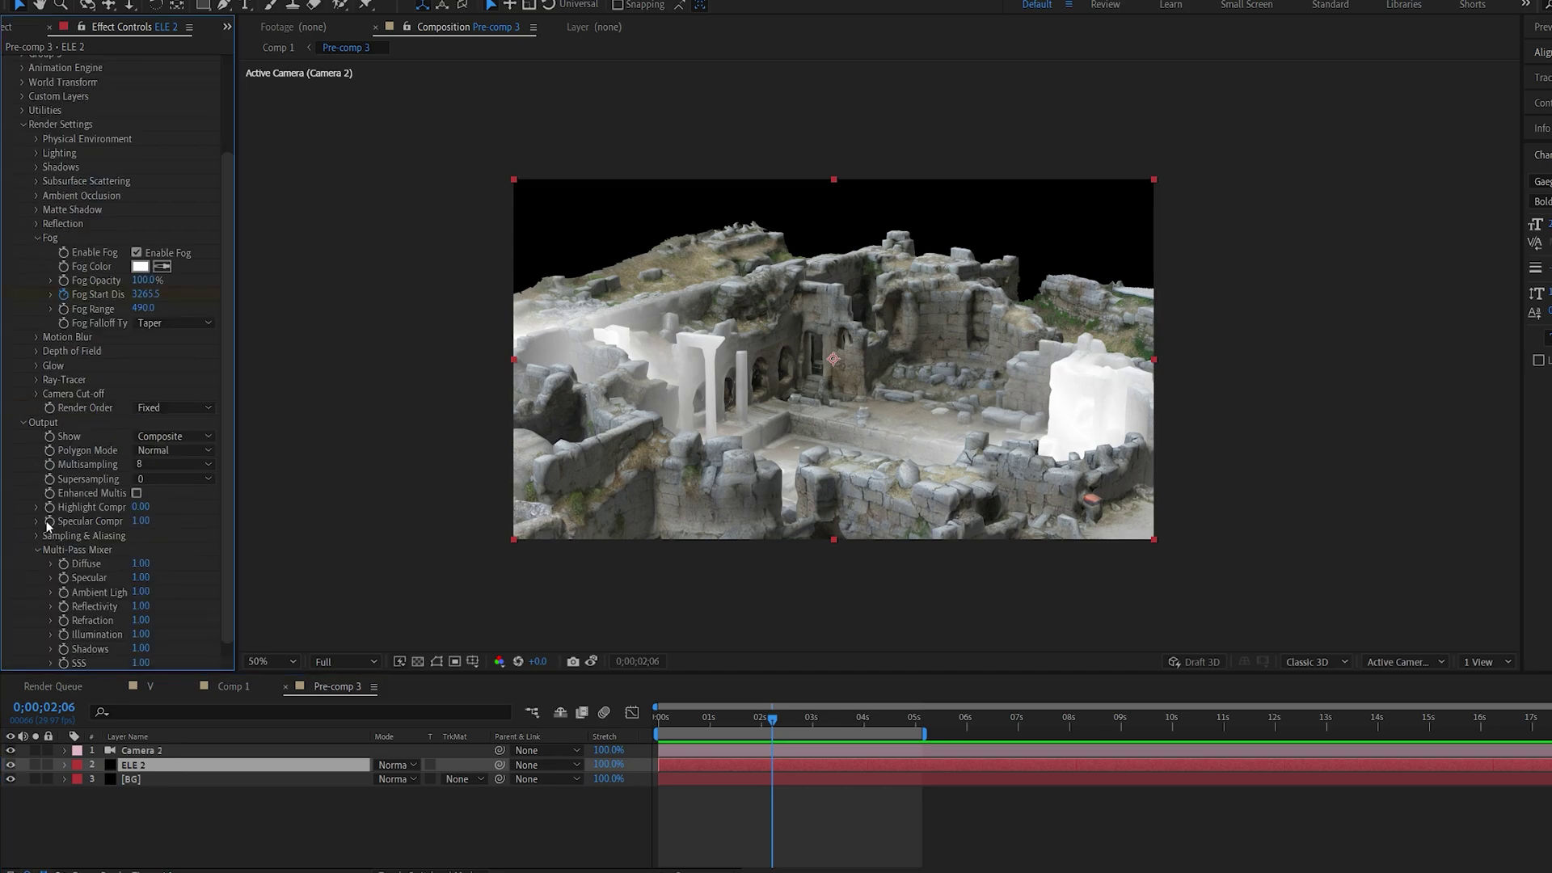
pyautogui.click(168, 437)
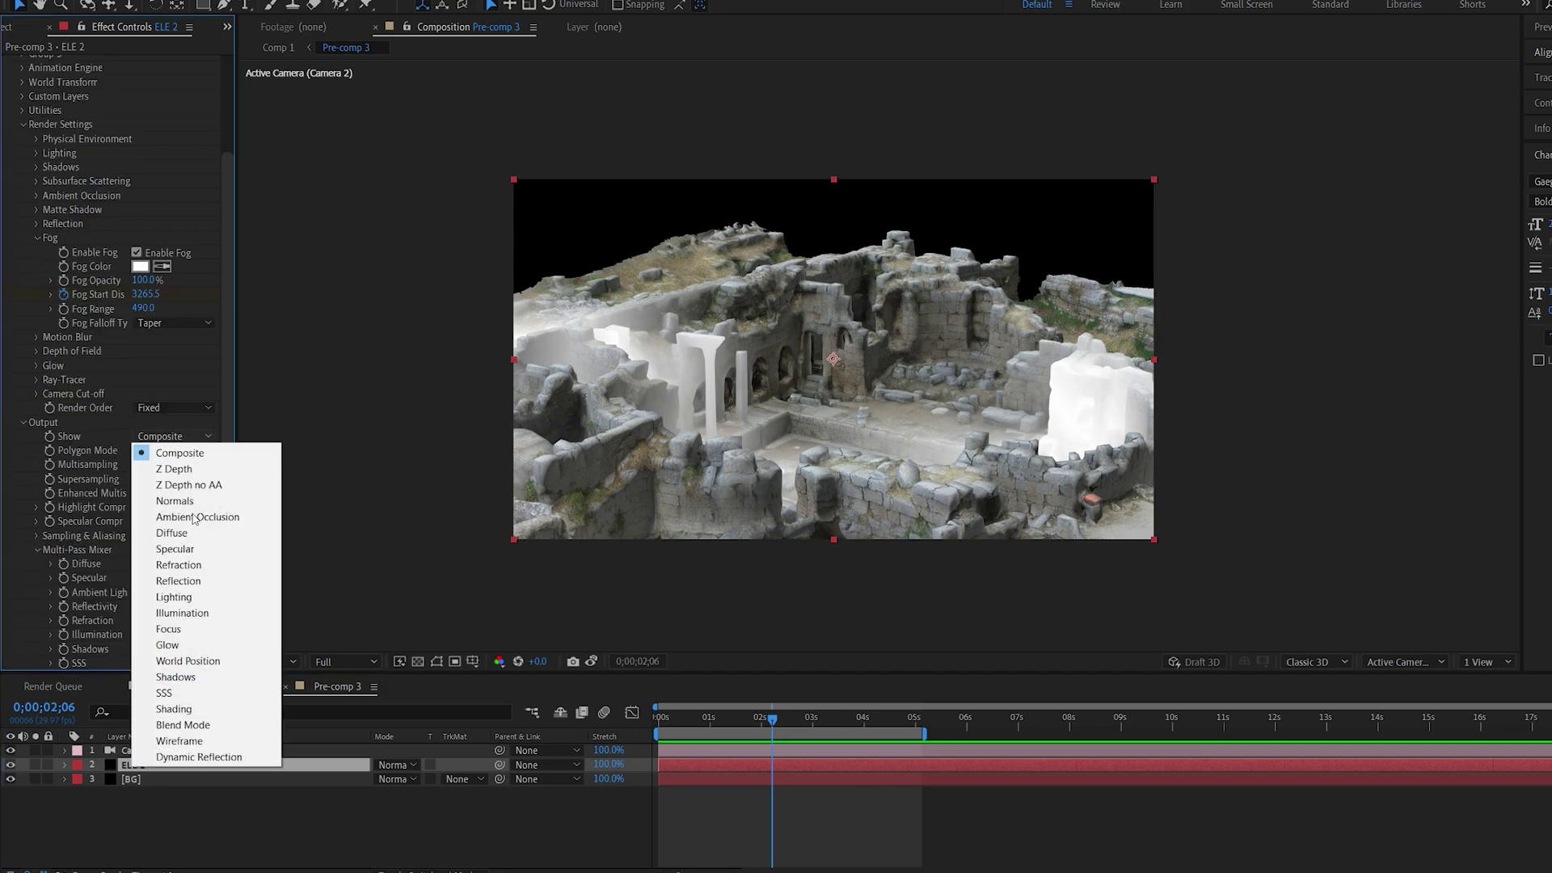
pyautogui.click(175, 549)
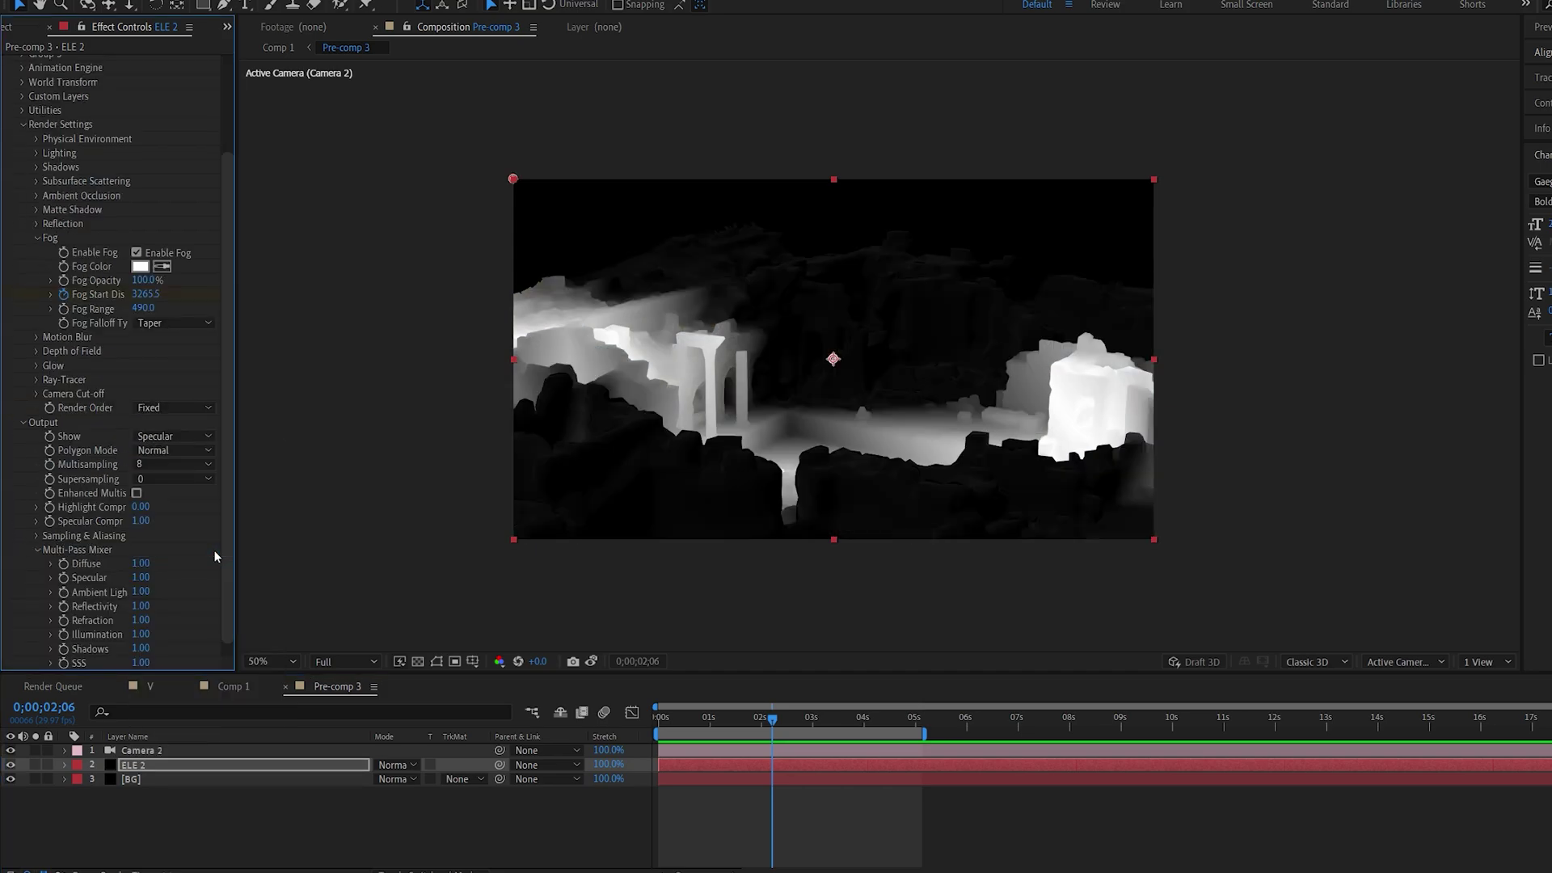
# - Inspect the dark areas of the Specular pass and set Specular in the Multi-Pass Mixer to 0.00
pyautogui.scroll(1, 880, 519)
pyautogui.moveTo(880, 519); pyautogui.dragTo(928, 478)
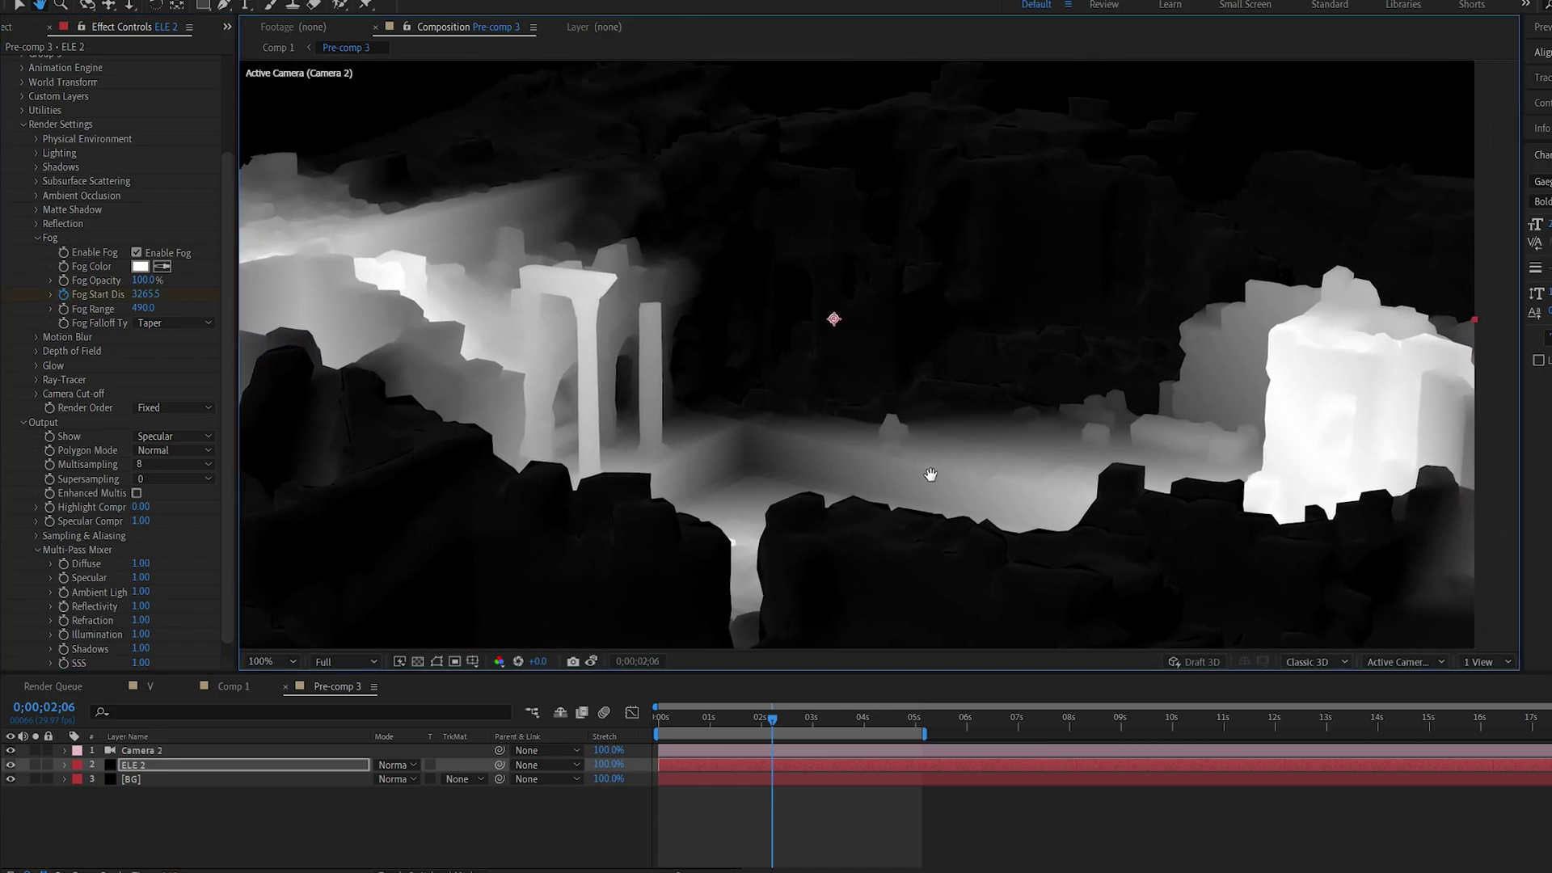
pyautogui.moveTo(843, 537); pyautogui.dragTo(771, 439)
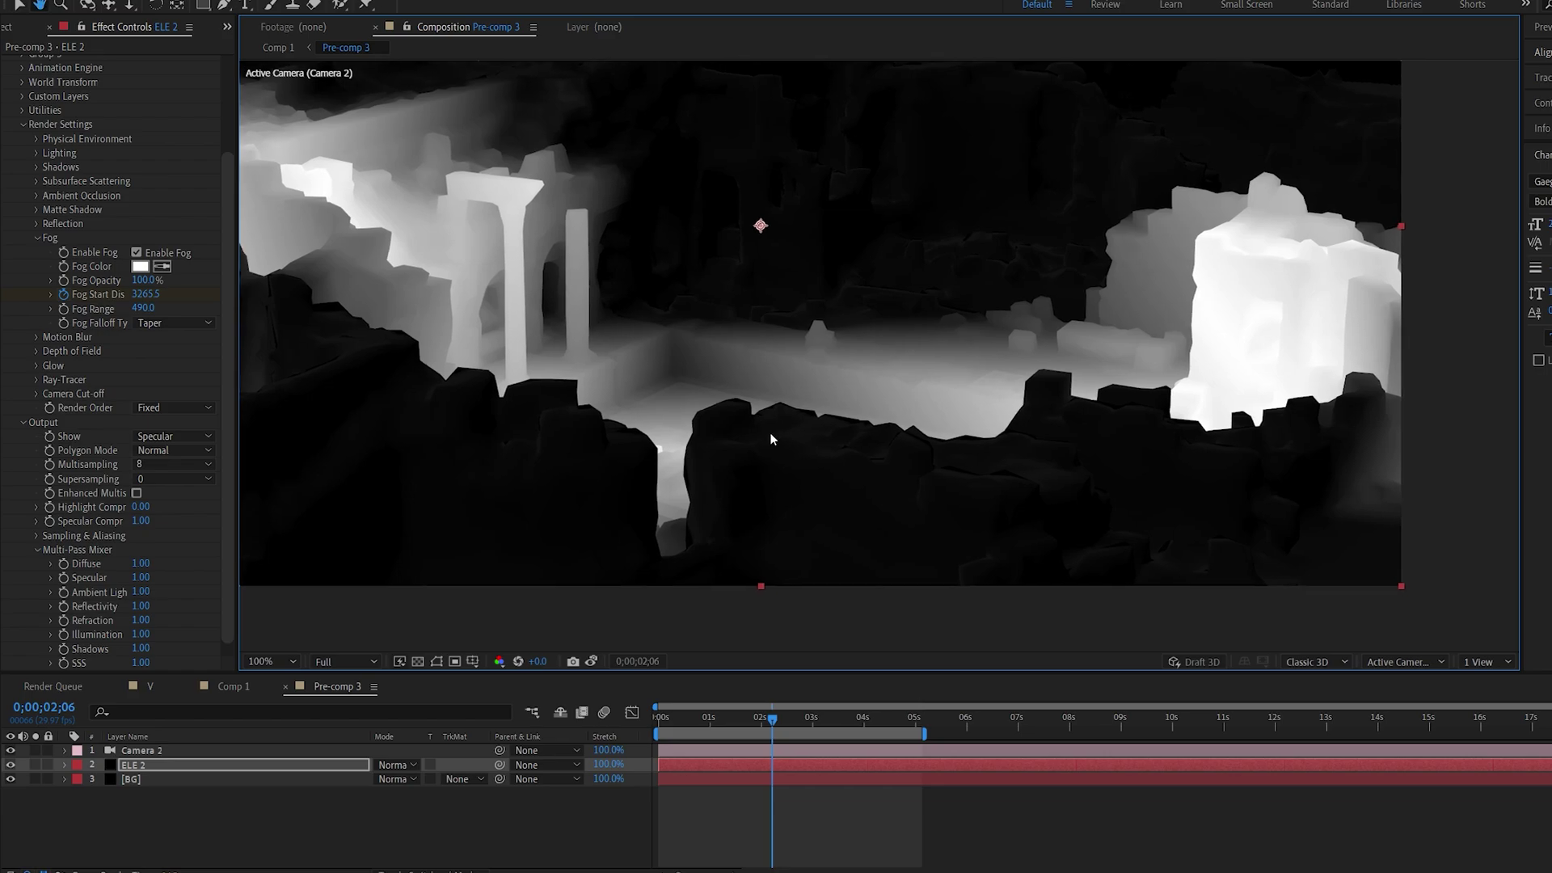
pyautogui.press('space')
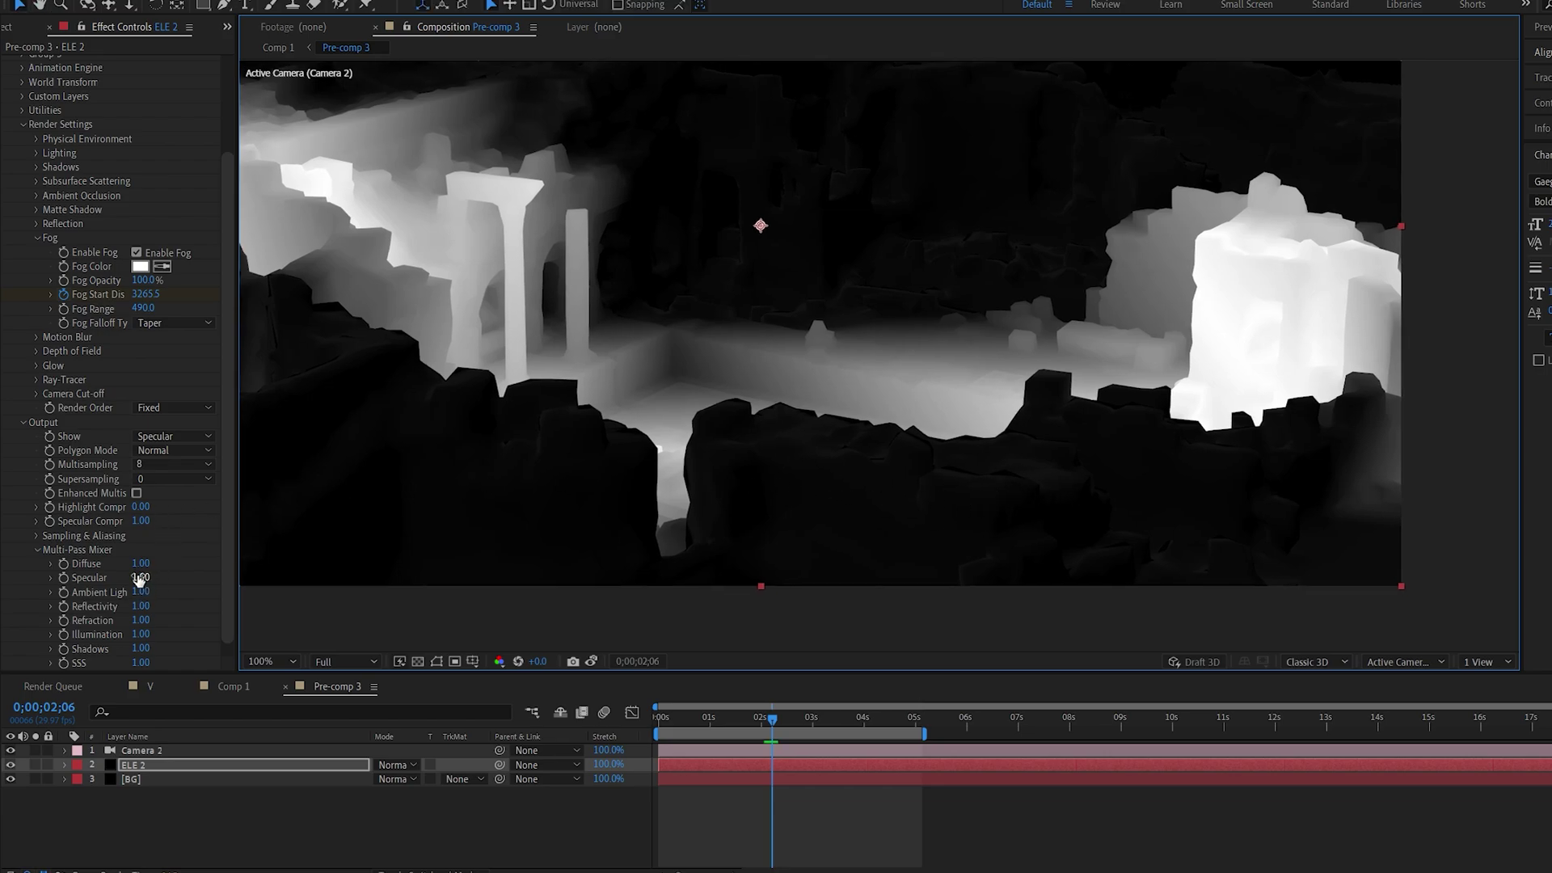
pyautogui.moveTo(140, 577); pyautogui.dragTo(29, 583)
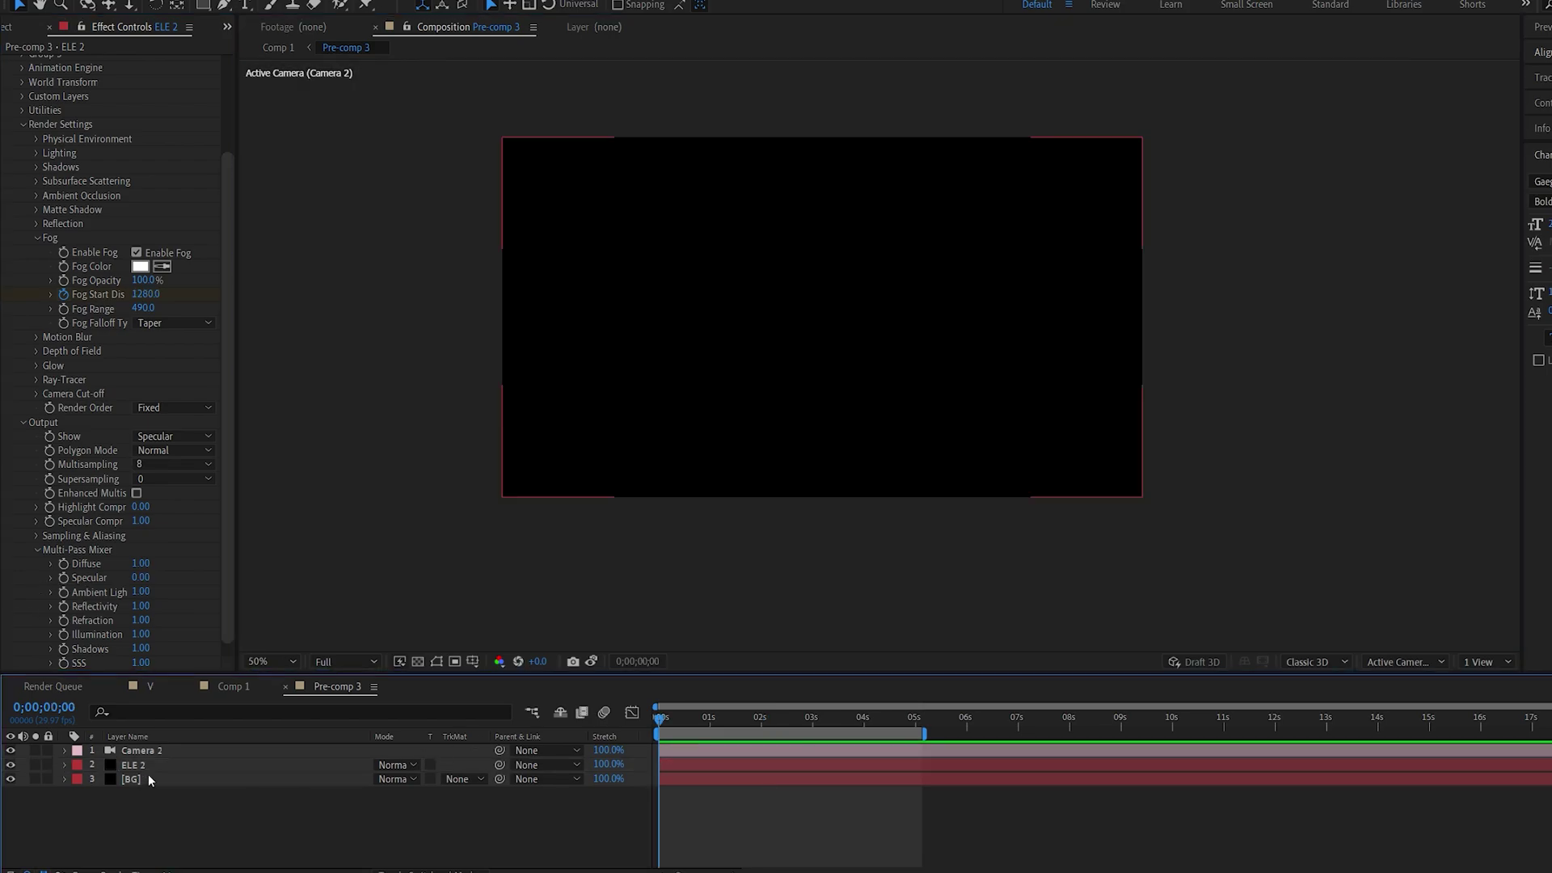
# - Preview the isolated fog pass from the start, and reduce the fog range to 240 at 0;00;01;28
pyautogui.press('space')
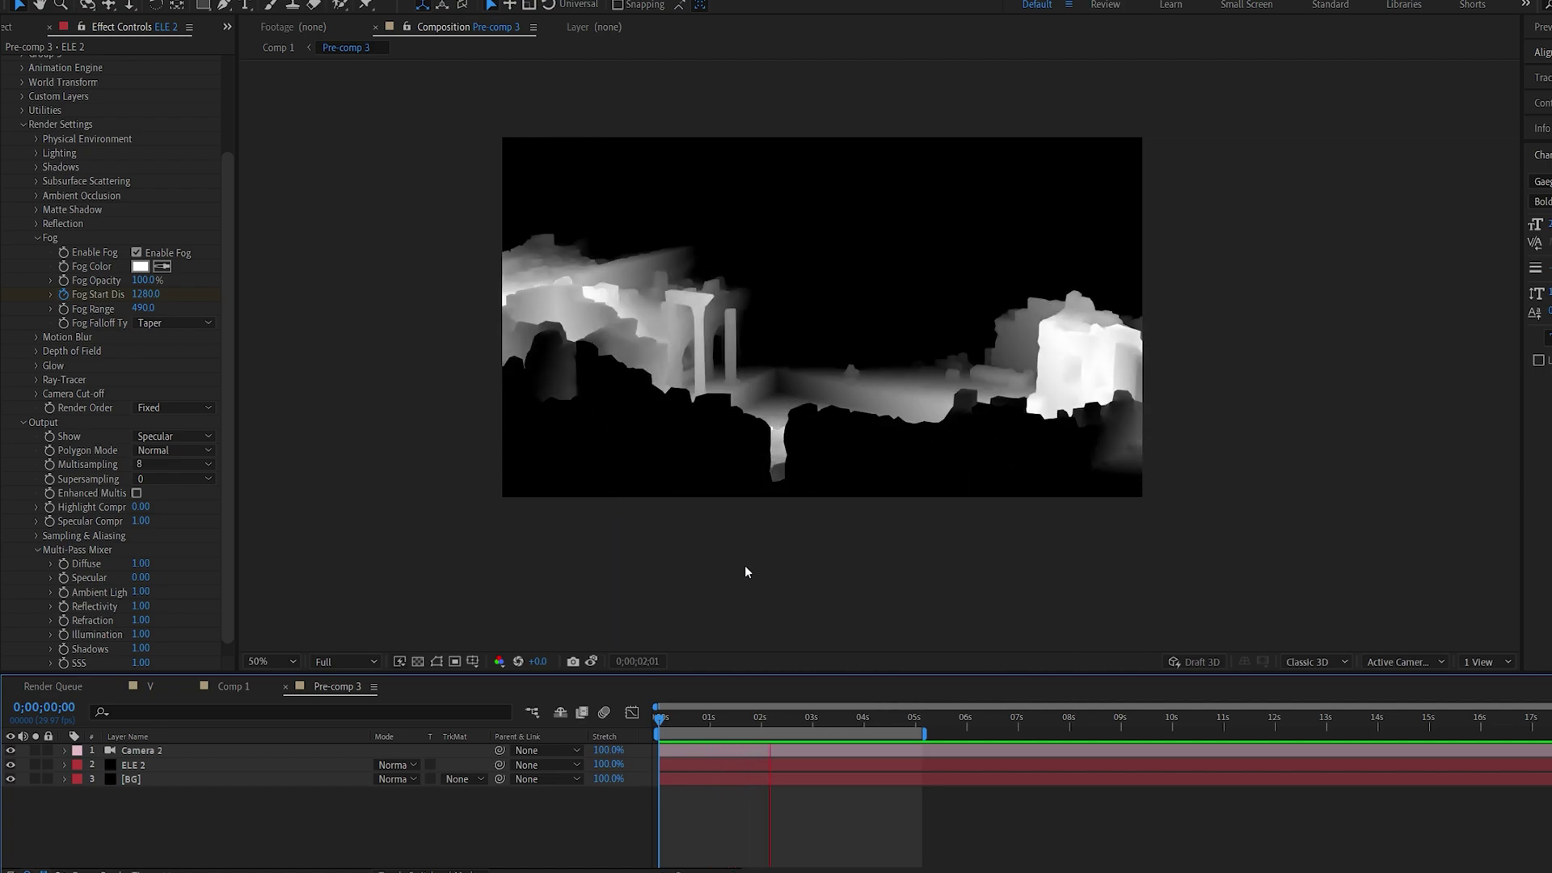
pyautogui.click(758, 713)
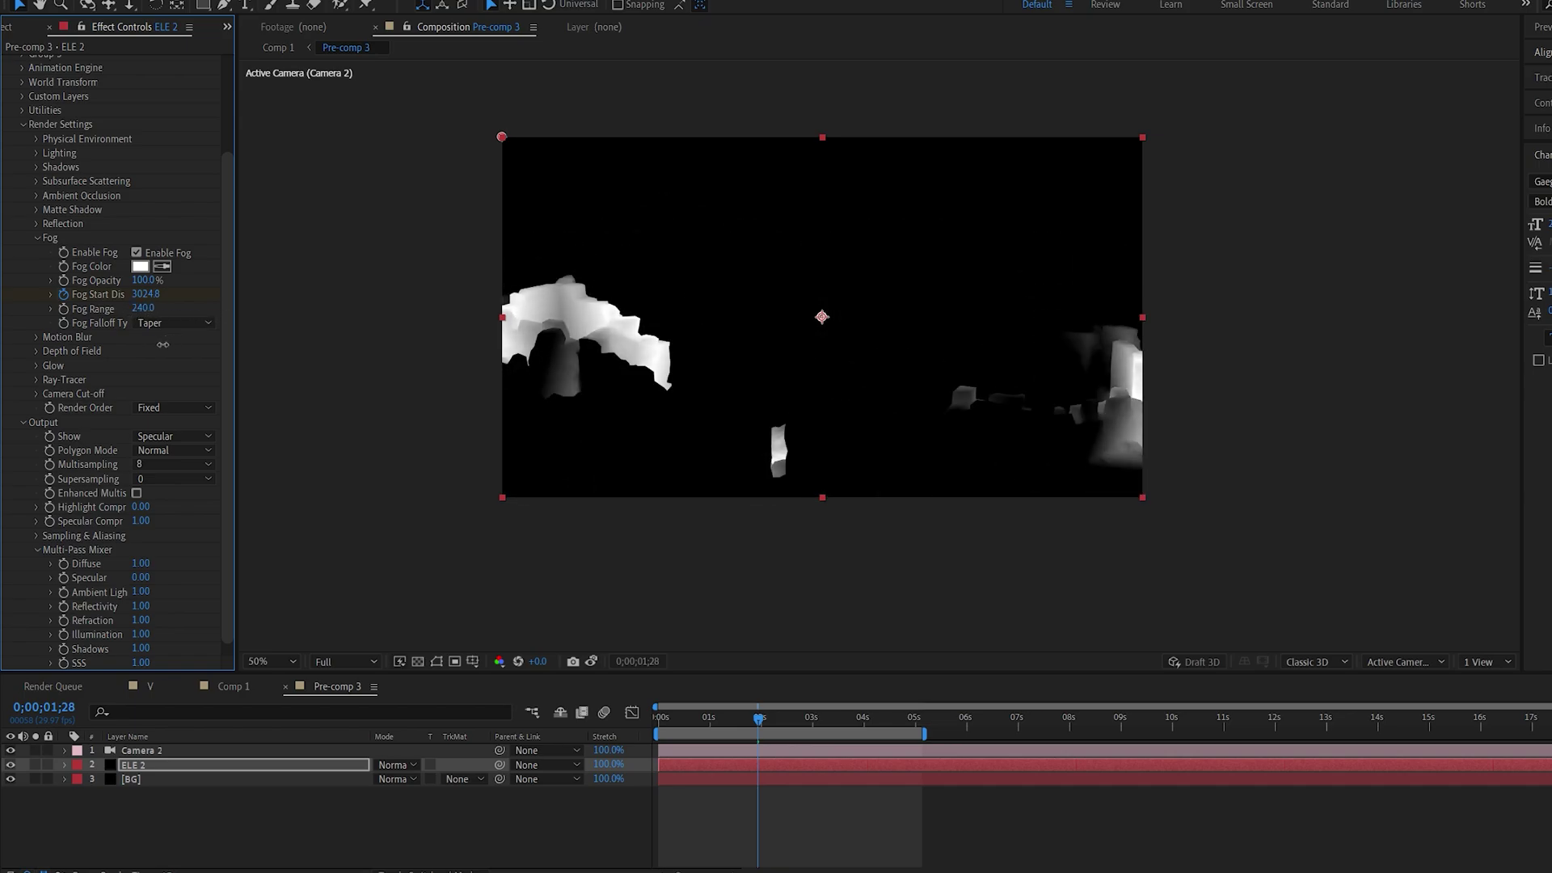
# - In Comp 1, move the Depth 2 layer directly below Camera 1, and duplicate the ELE layer with the copy soloed
pyautogui.click(234, 687)
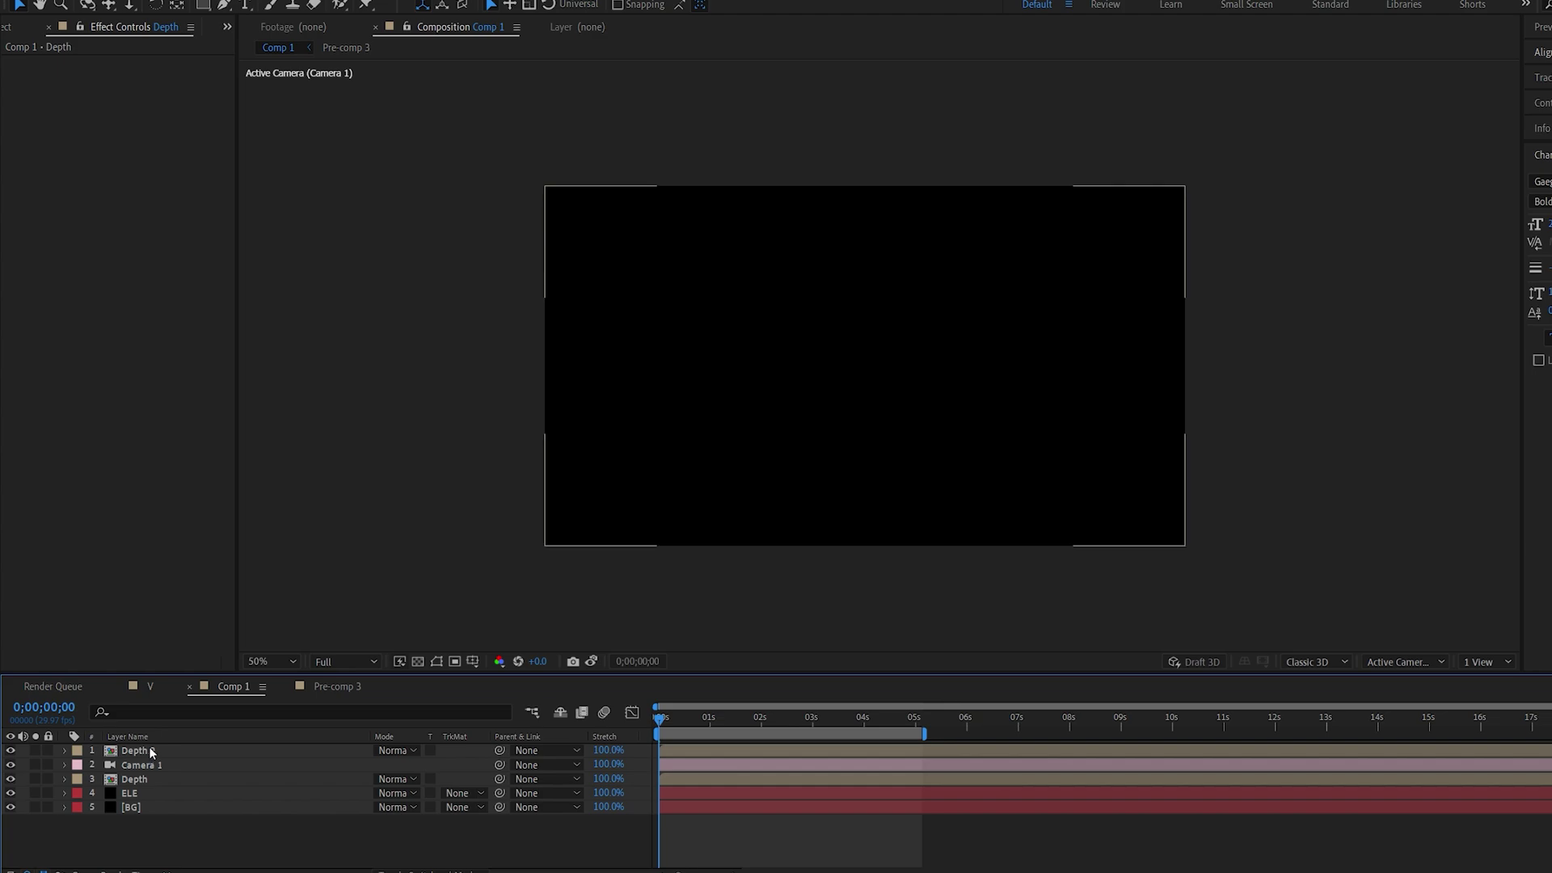
pyautogui.moveTo(137, 751); pyautogui.dragTo(157, 779)
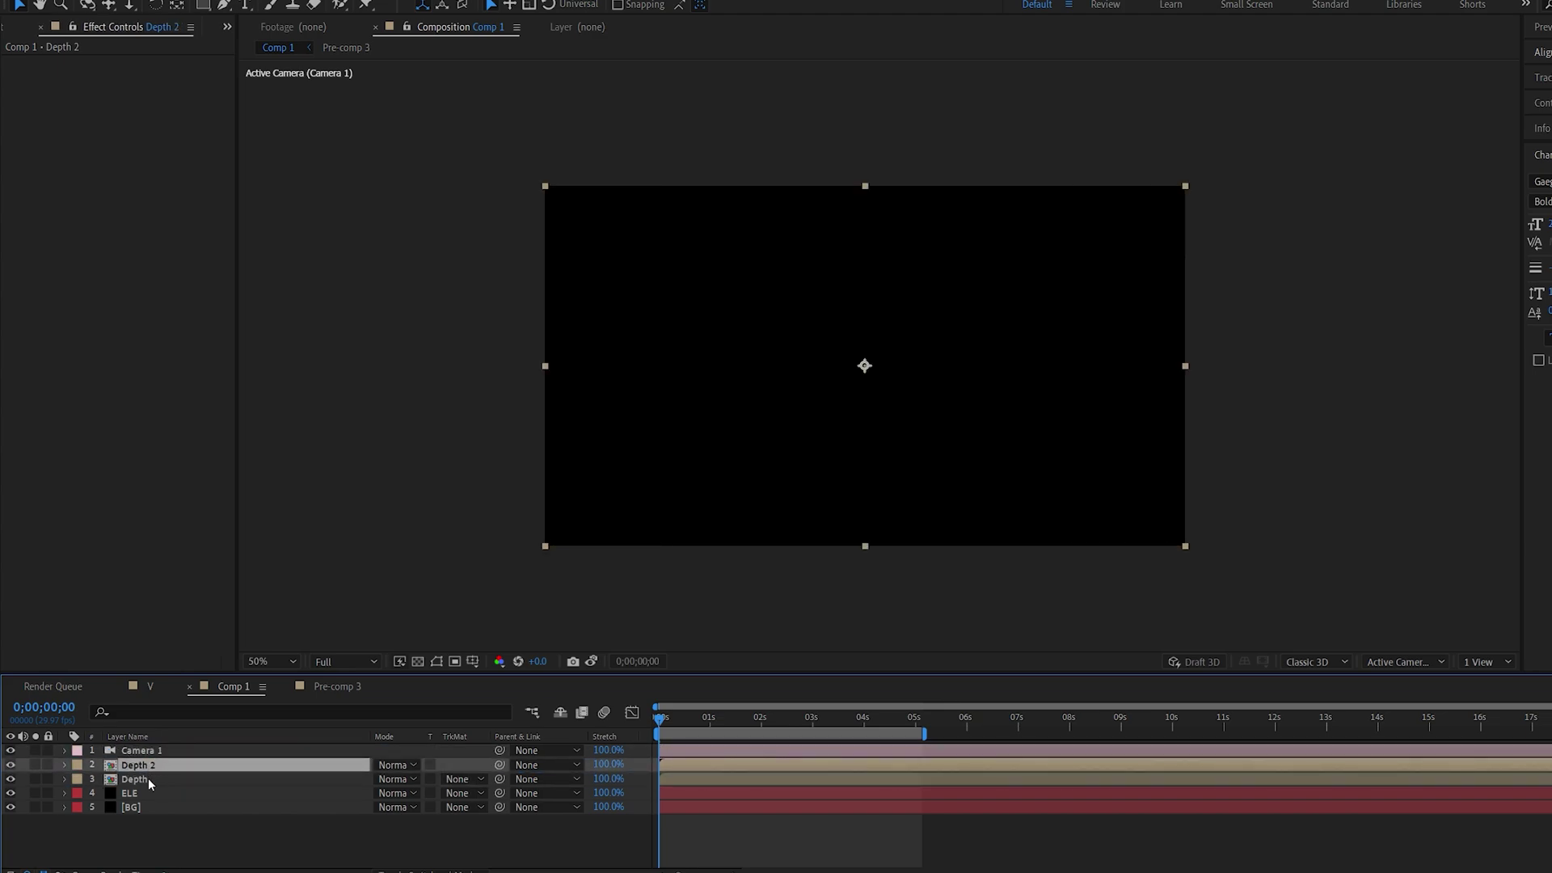
pyautogui.click(146, 793)
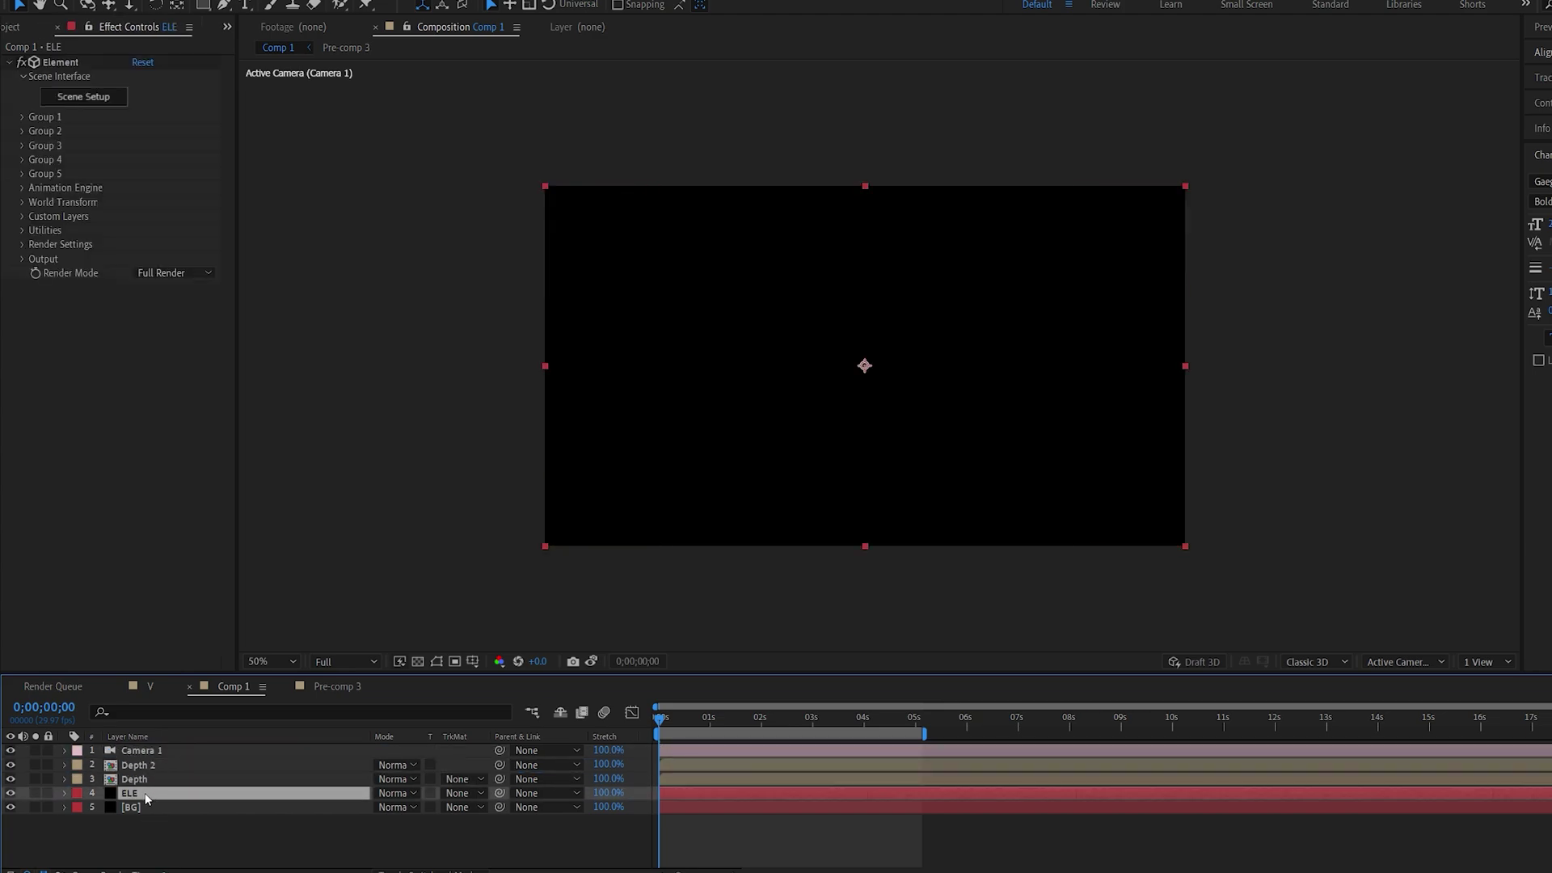
pyautogui.hotkey('ctrl', 'd')
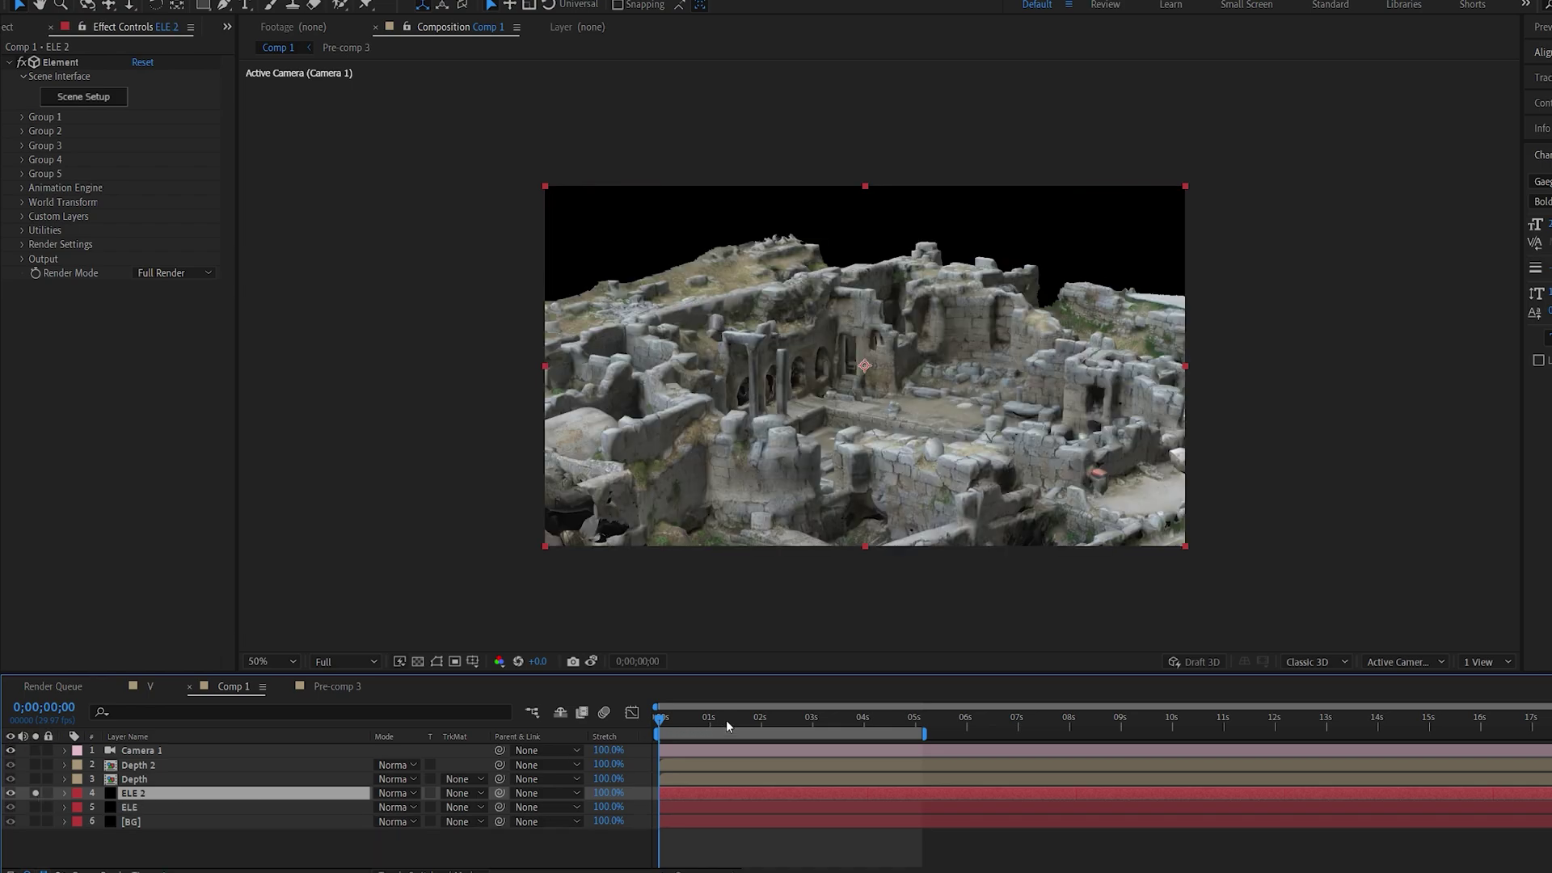
# - Set the duplicated ELE 2 layer's Polygon Mode to Point Cloud in the Element output settings
pyautogui.click(20, 265)
pyautogui.click(20, 260)
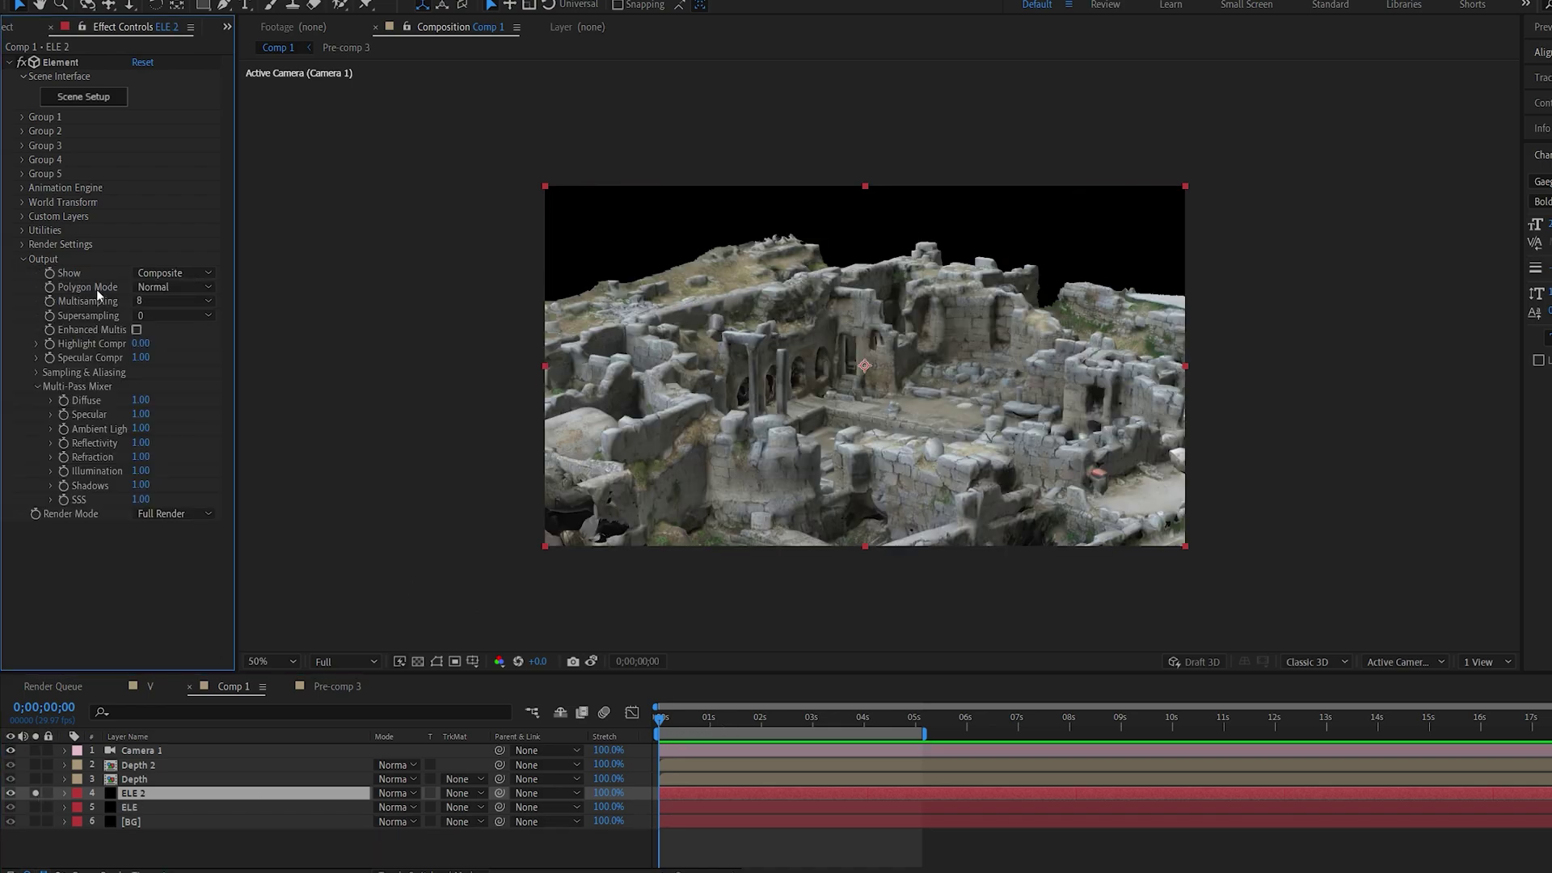
pyautogui.click(171, 288)
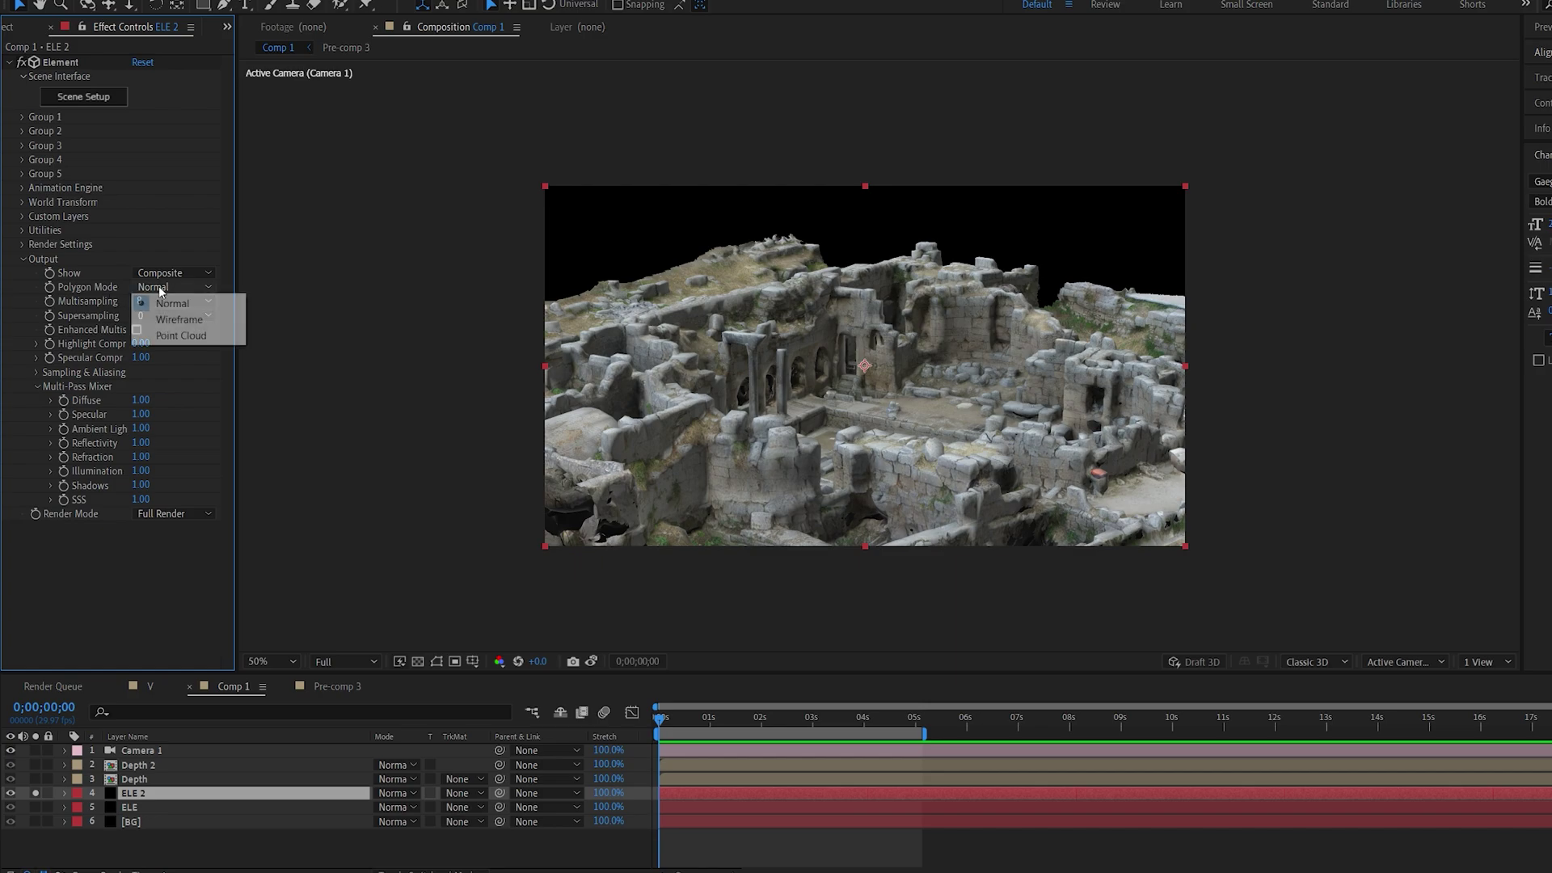
pyautogui.click(180, 336)
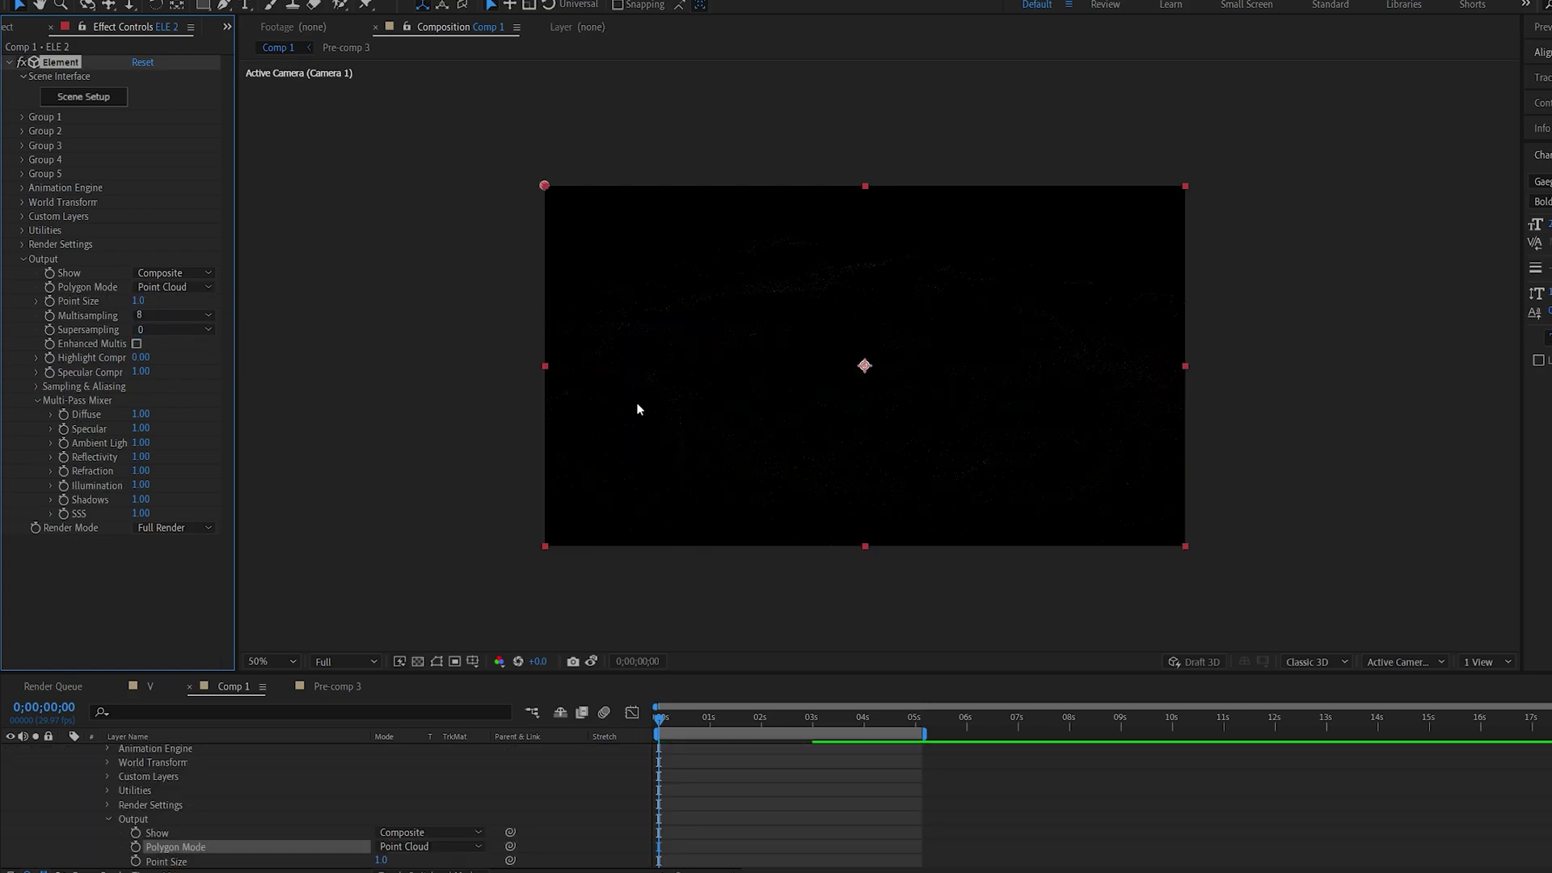
# - Set ELE 2's point size to 2.0 and enable Enhanced Multisampling
pyautogui.scroll(1, 756, 482)
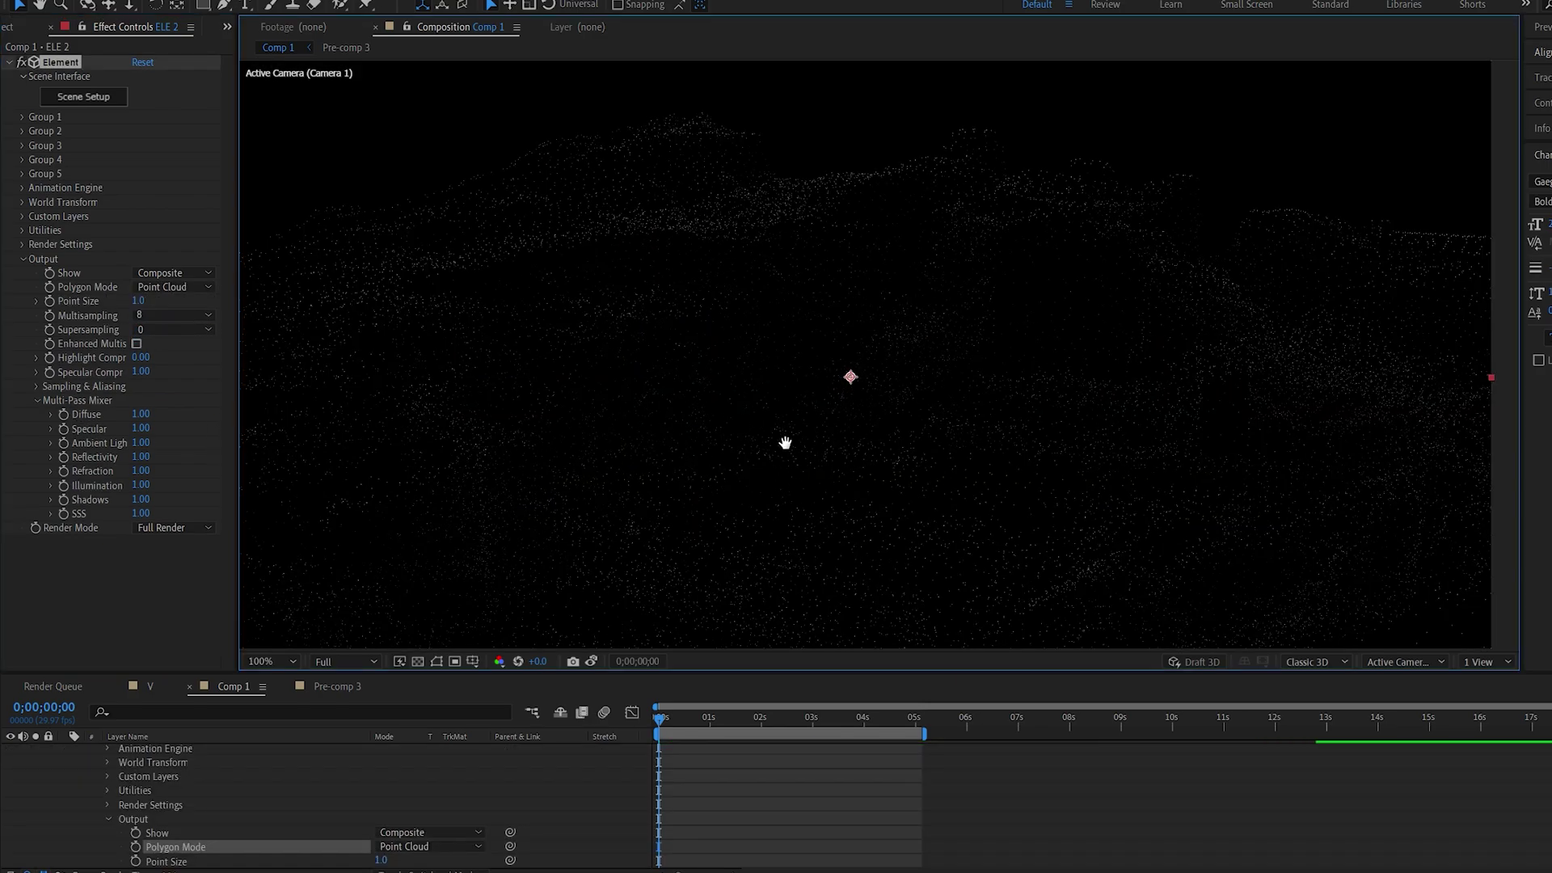
pyautogui.moveTo(783, 444); pyautogui.dragTo(807, 261)
pyautogui.click(139, 302)
pyautogui.write('2')
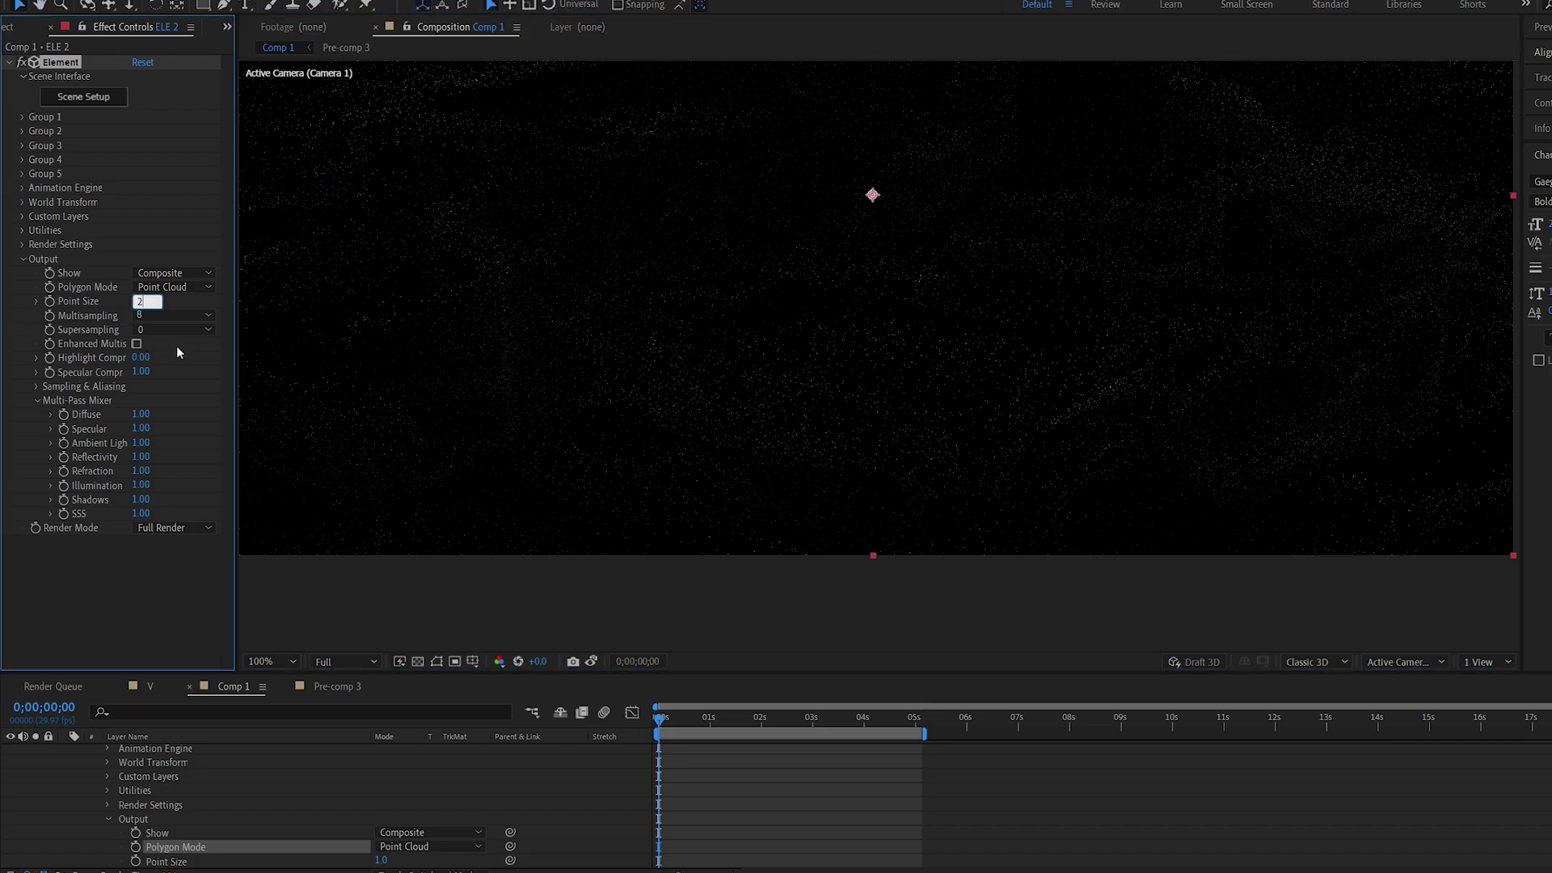
pyautogui.click(179, 349)
# - Set Diffuse to 1.17, Specular to 1.01 and Ambient Light to 1.74 in ELE 2's Multi-Pass Mixer, and inspect the points up close
pyautogui.moveTo(143, 442); pyautogui.dragTo(160, 435)
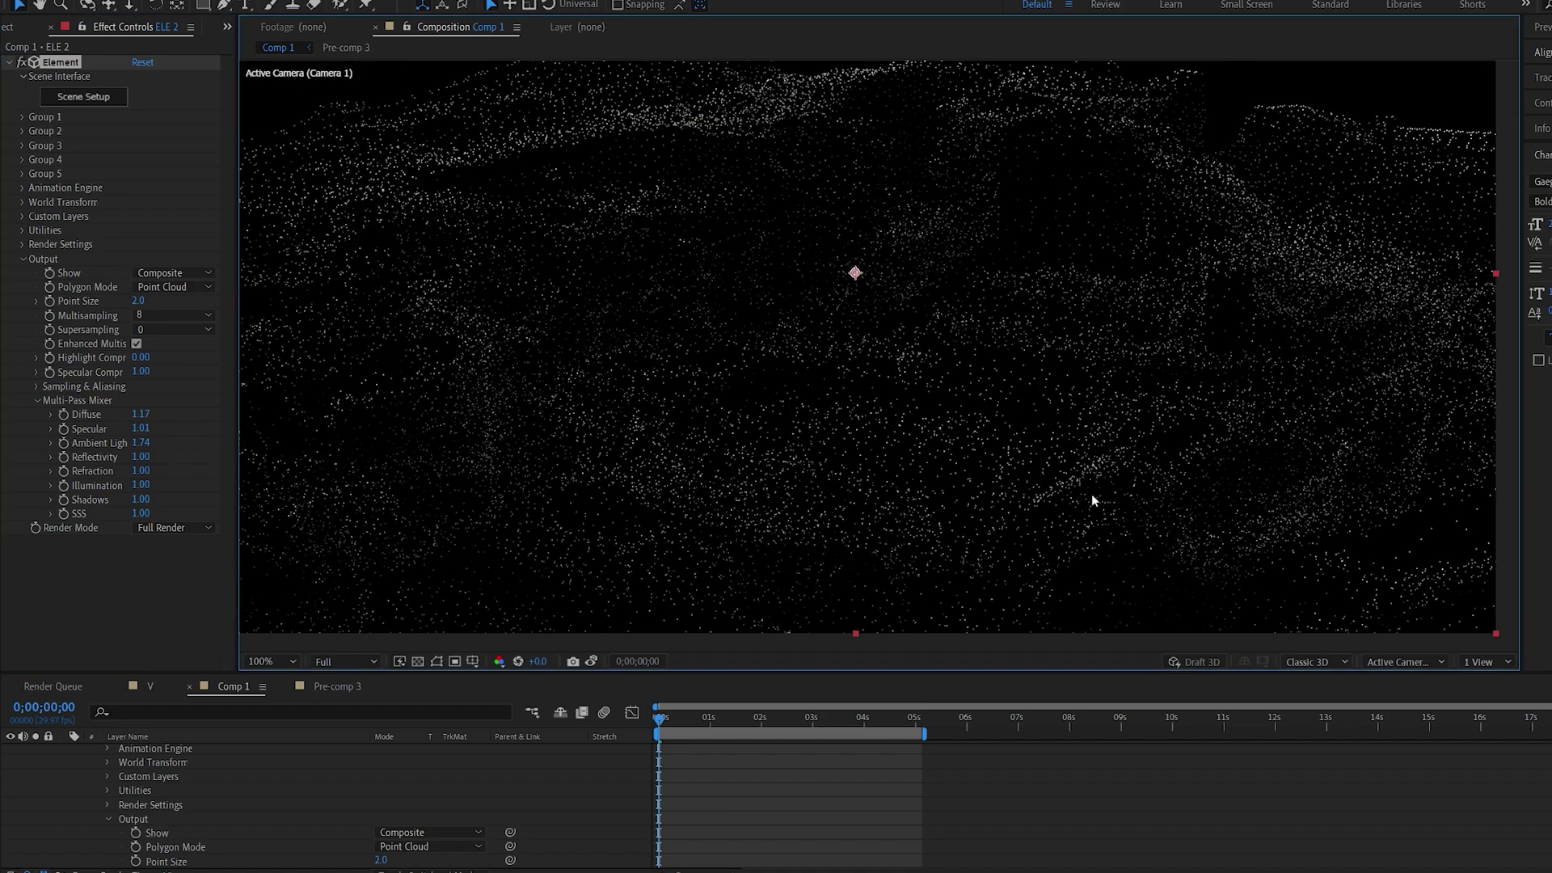
pyautogui.scroll(2, 700, 354)
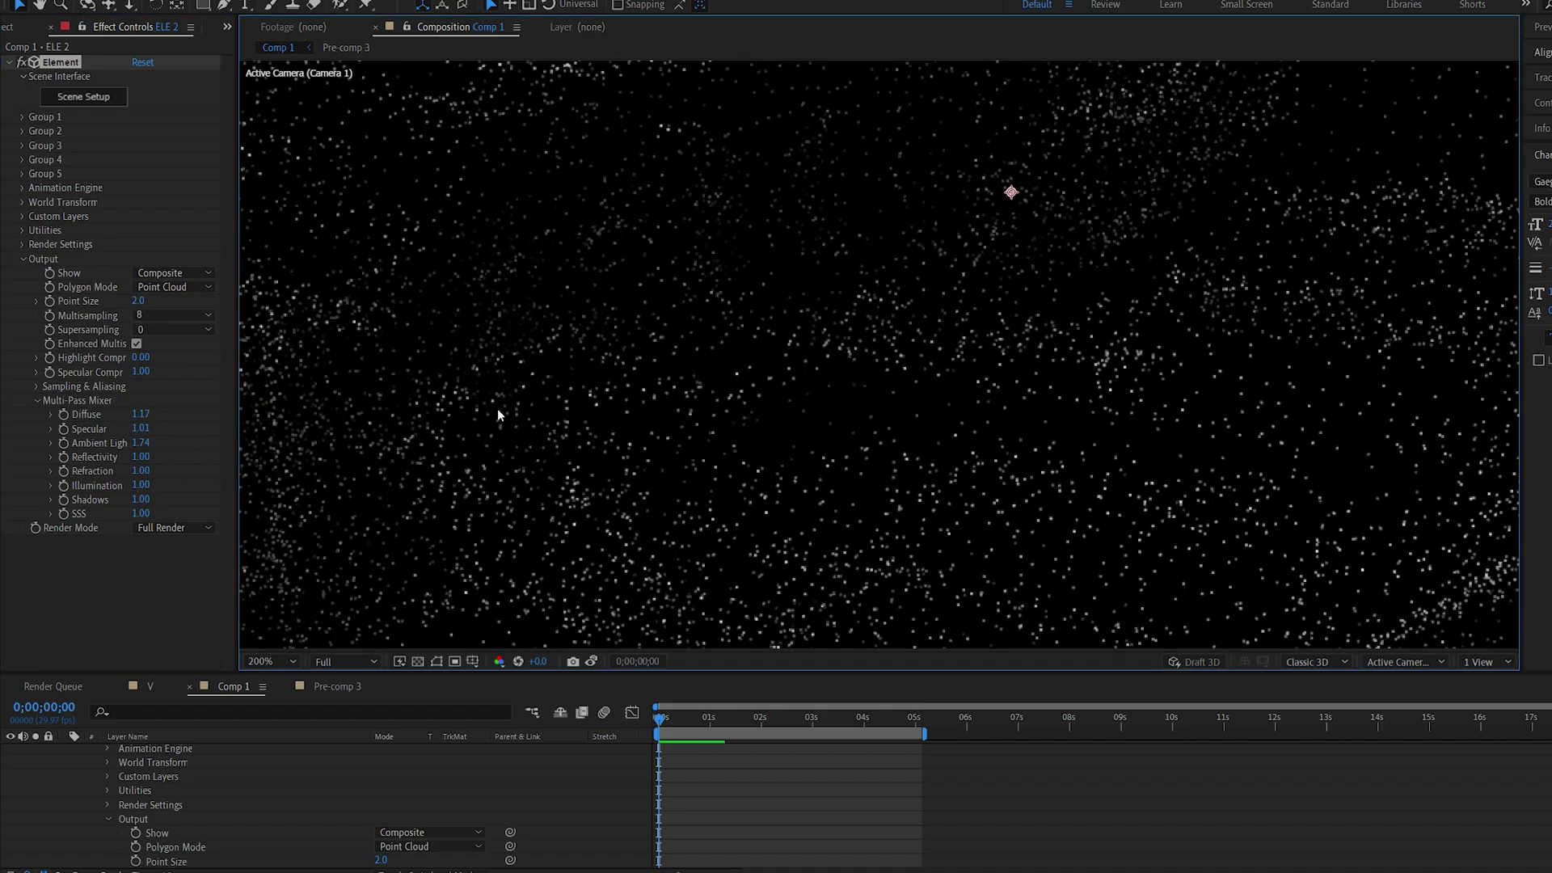
pyautogui.scroll(-2, 796, 432)
pyautogui.scroll(4, 83, 778)
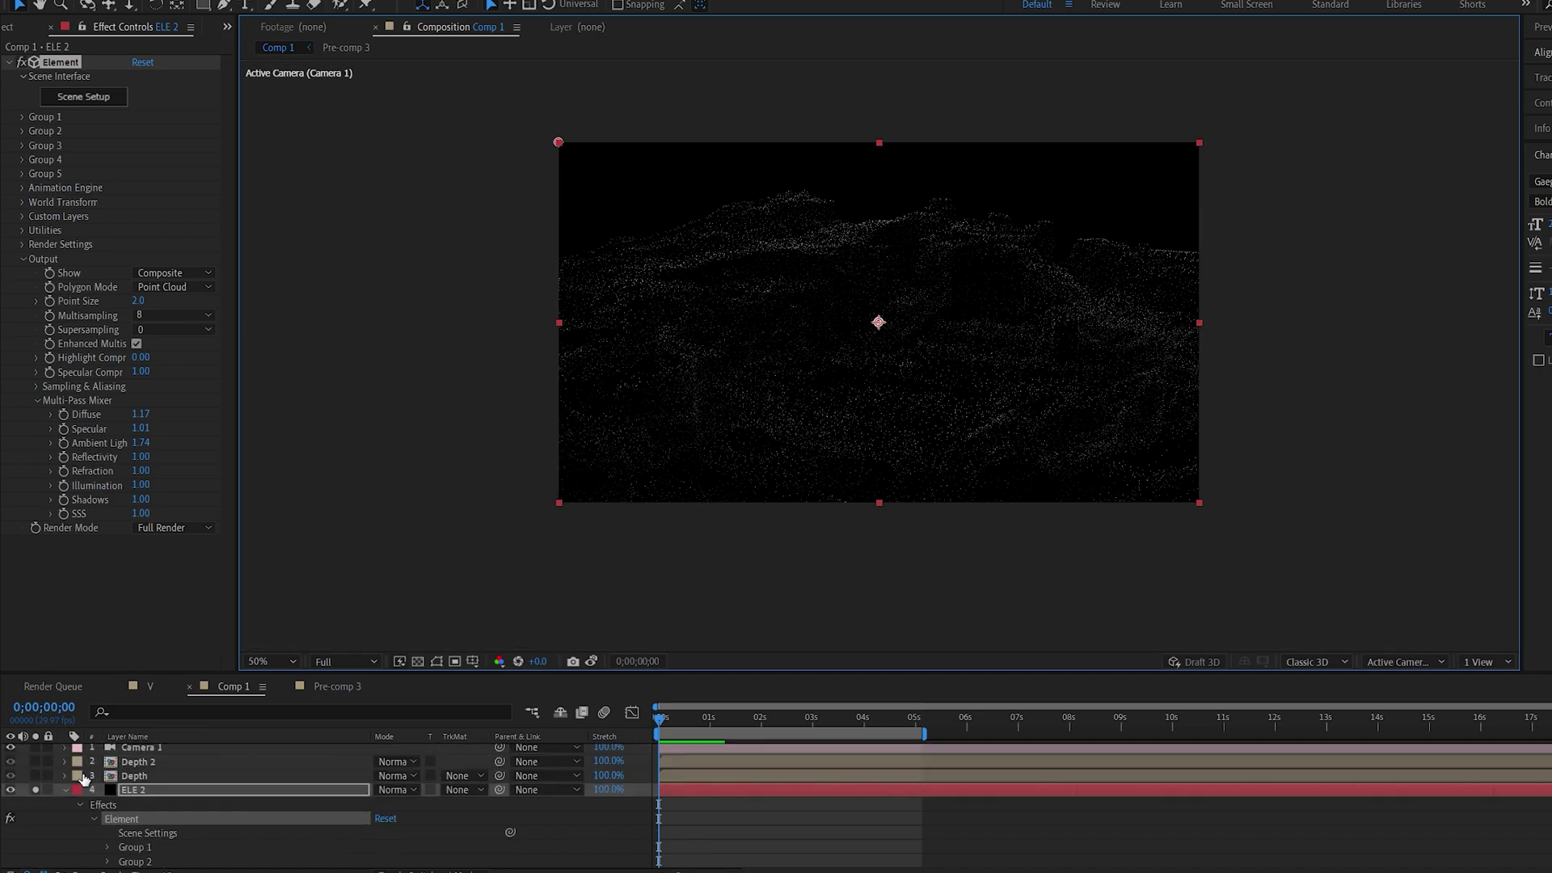
# - Move the ELE 2 layer directly below Depth 2, give it the Luma Matte "Depth 2", and check the matted points along the timeline
pyautogui.click(65, 791)
pyautogui.moveTo(137, 796); pyautogui.dragTo(124, 787)
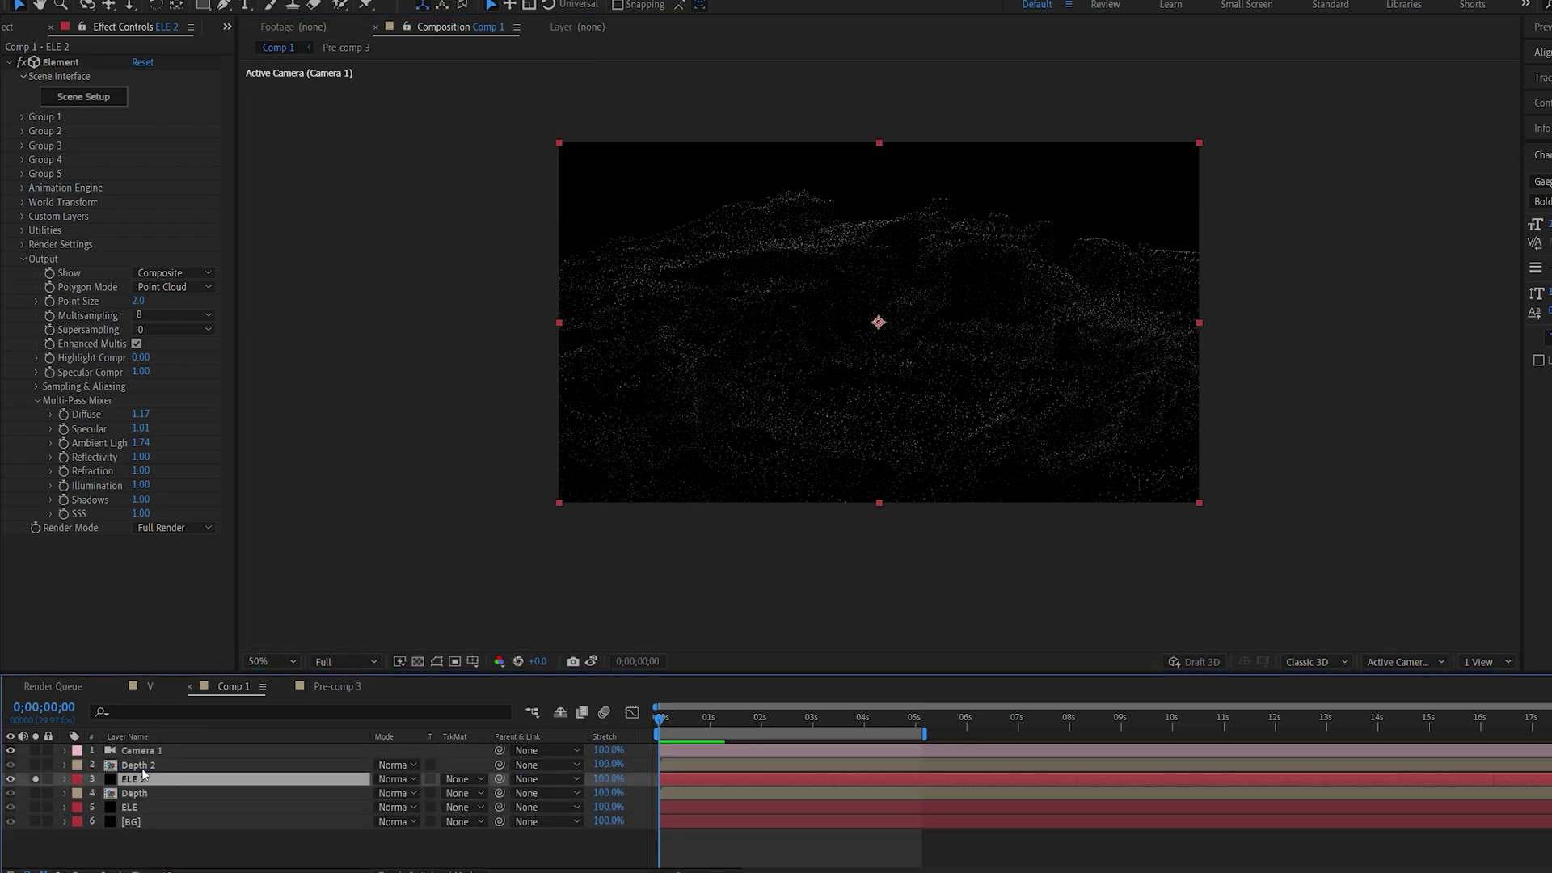
pyautogui.click(464, 778)
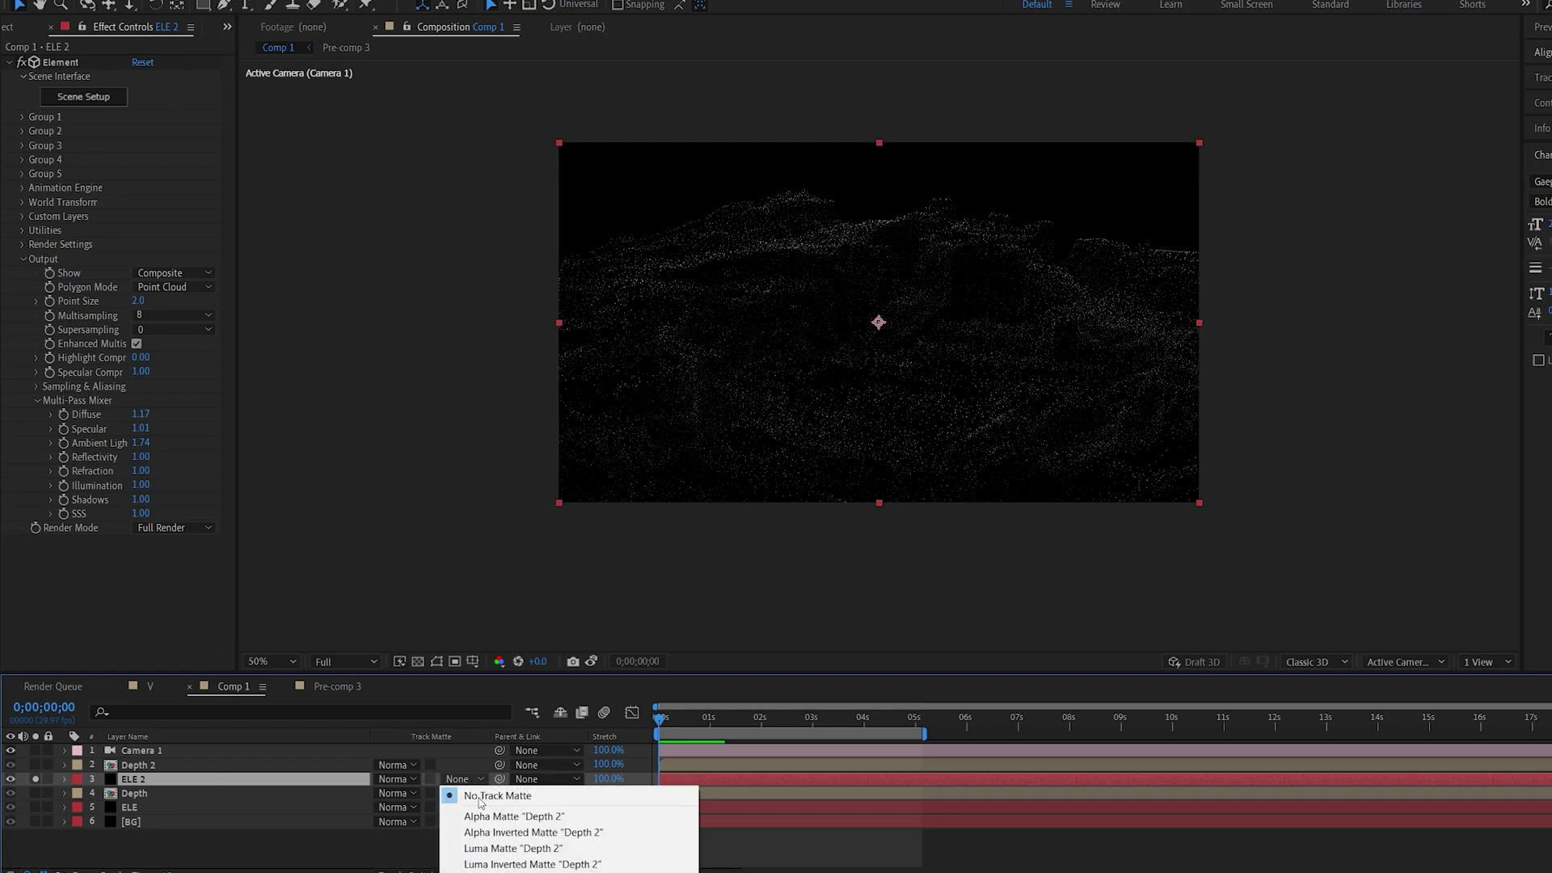
pyautogui.click(496, 850)
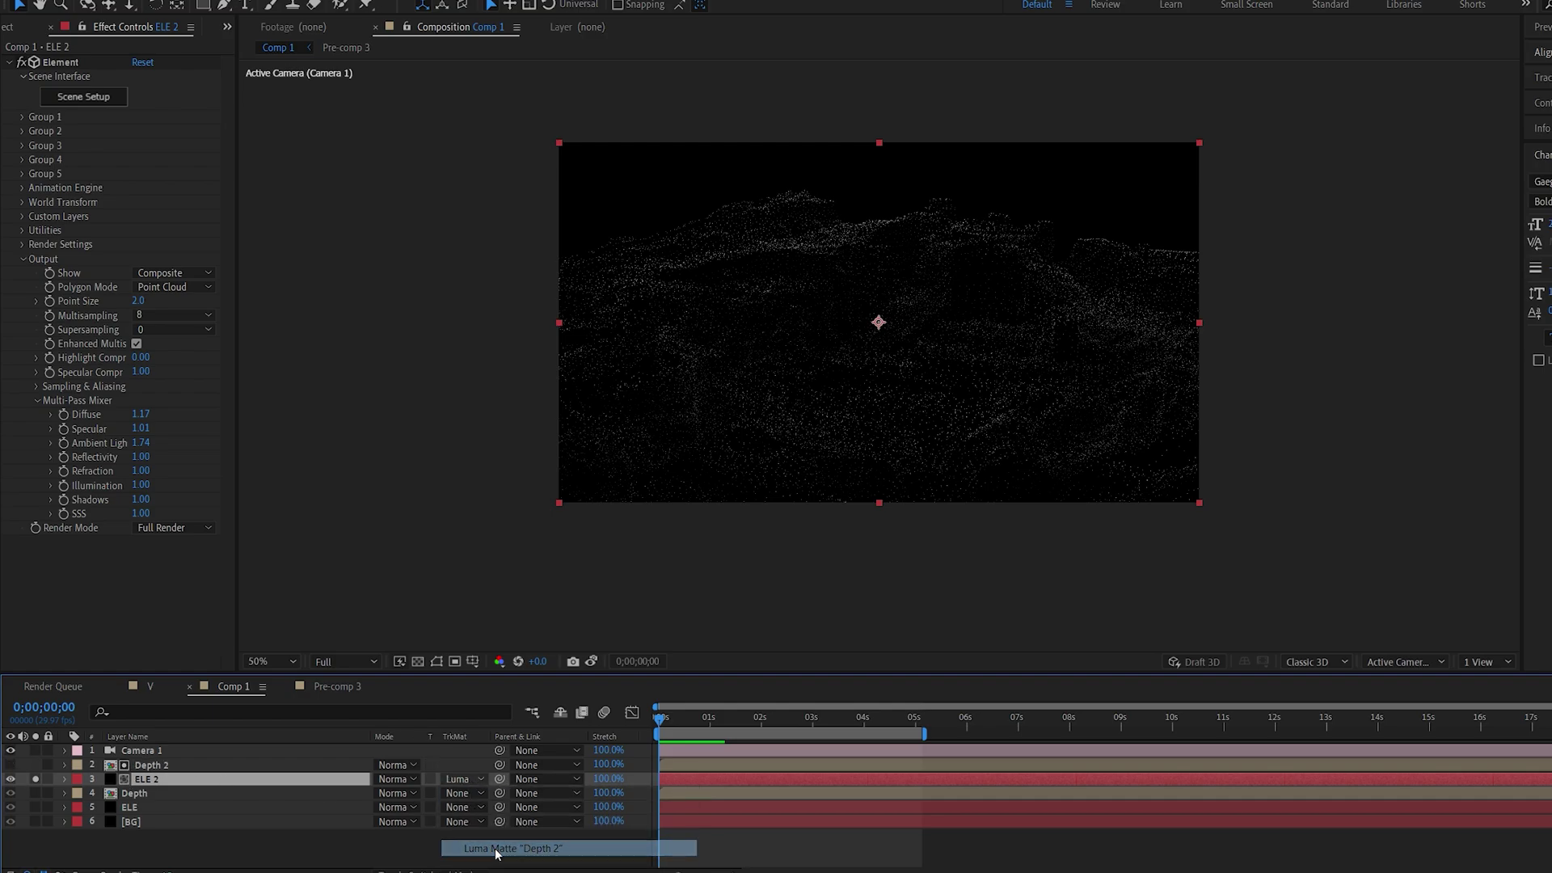
pyautogui.moveTo(675, 722); pyautogui.dragTo(789, 731)
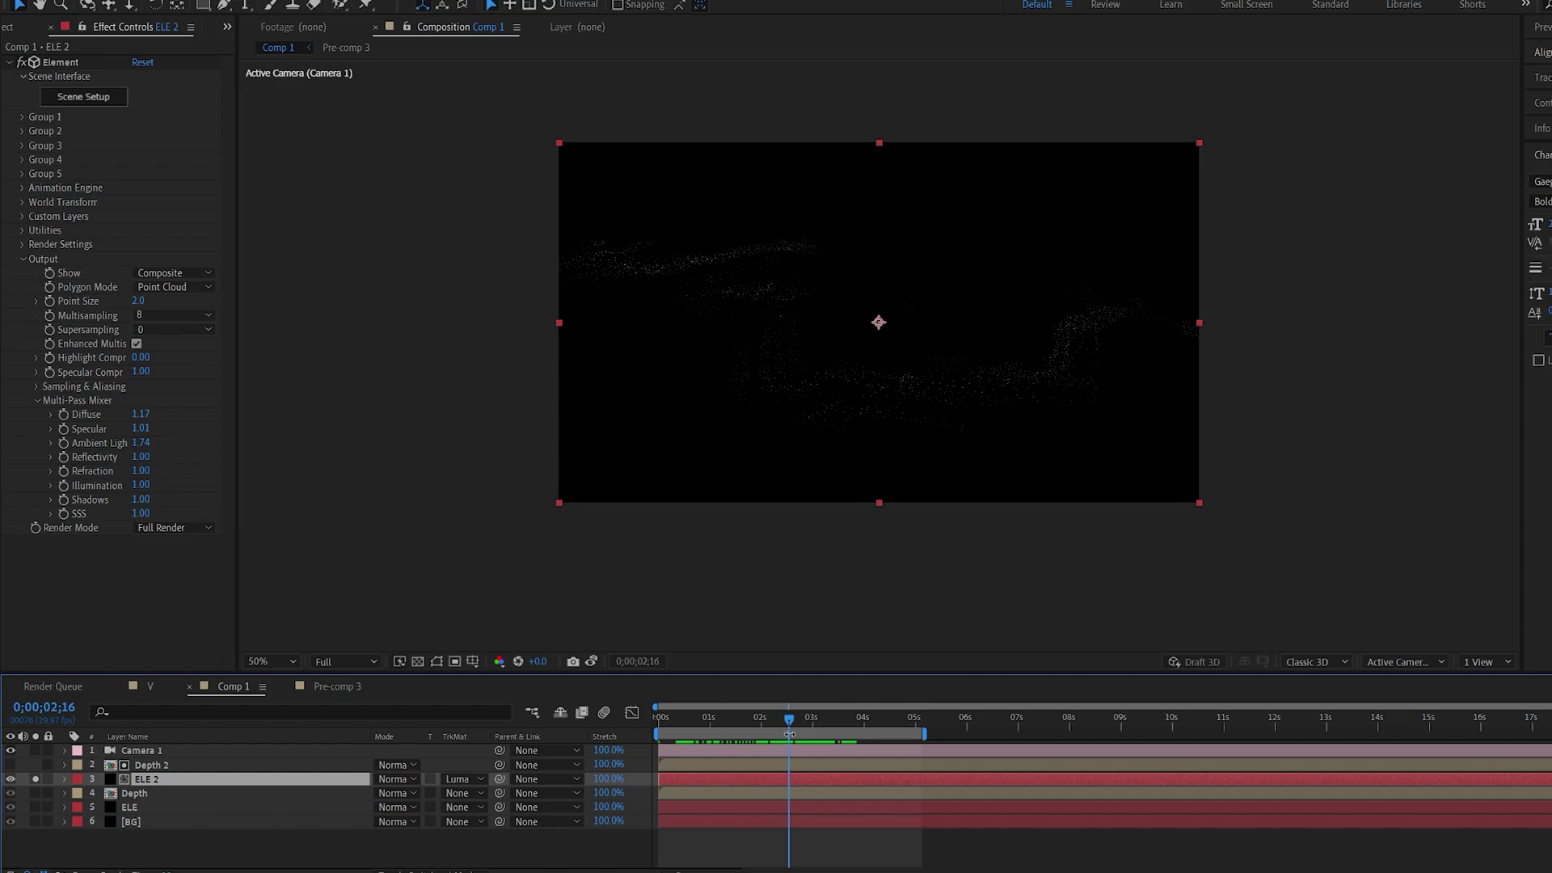
# - Solo ELE instead of ELE 2, set its track matte to the luma of the Depth layer, and preview the reveal
pyautogui.click(36, 807)
pyautogui.click(35, 779)
pyautogui.click(143, 809)
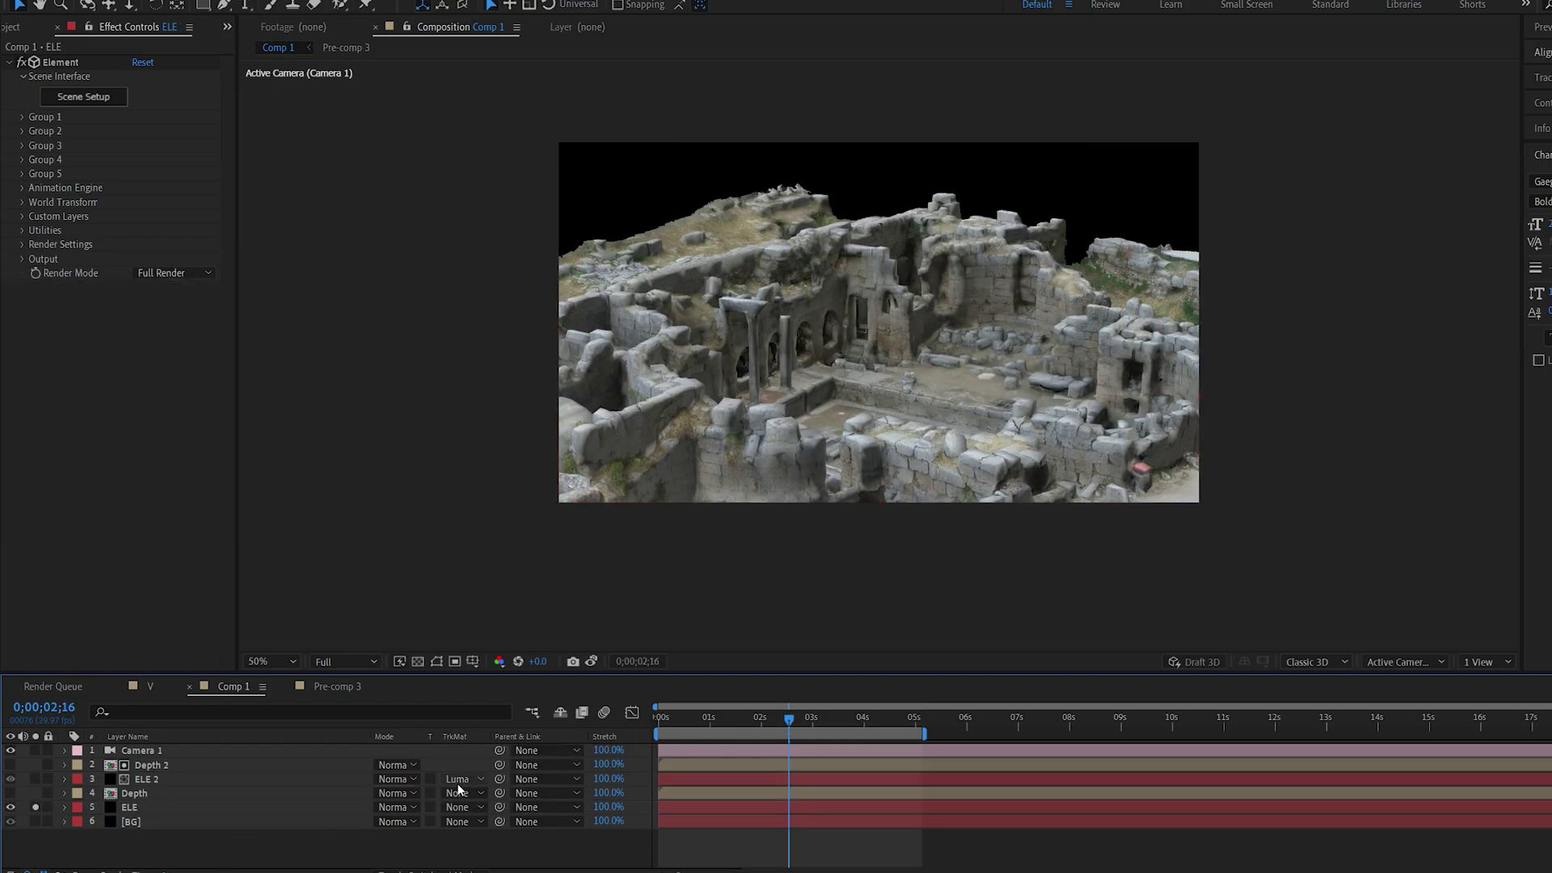
pyautogui.click(461, 806)
pyautogui.click(485, 776)
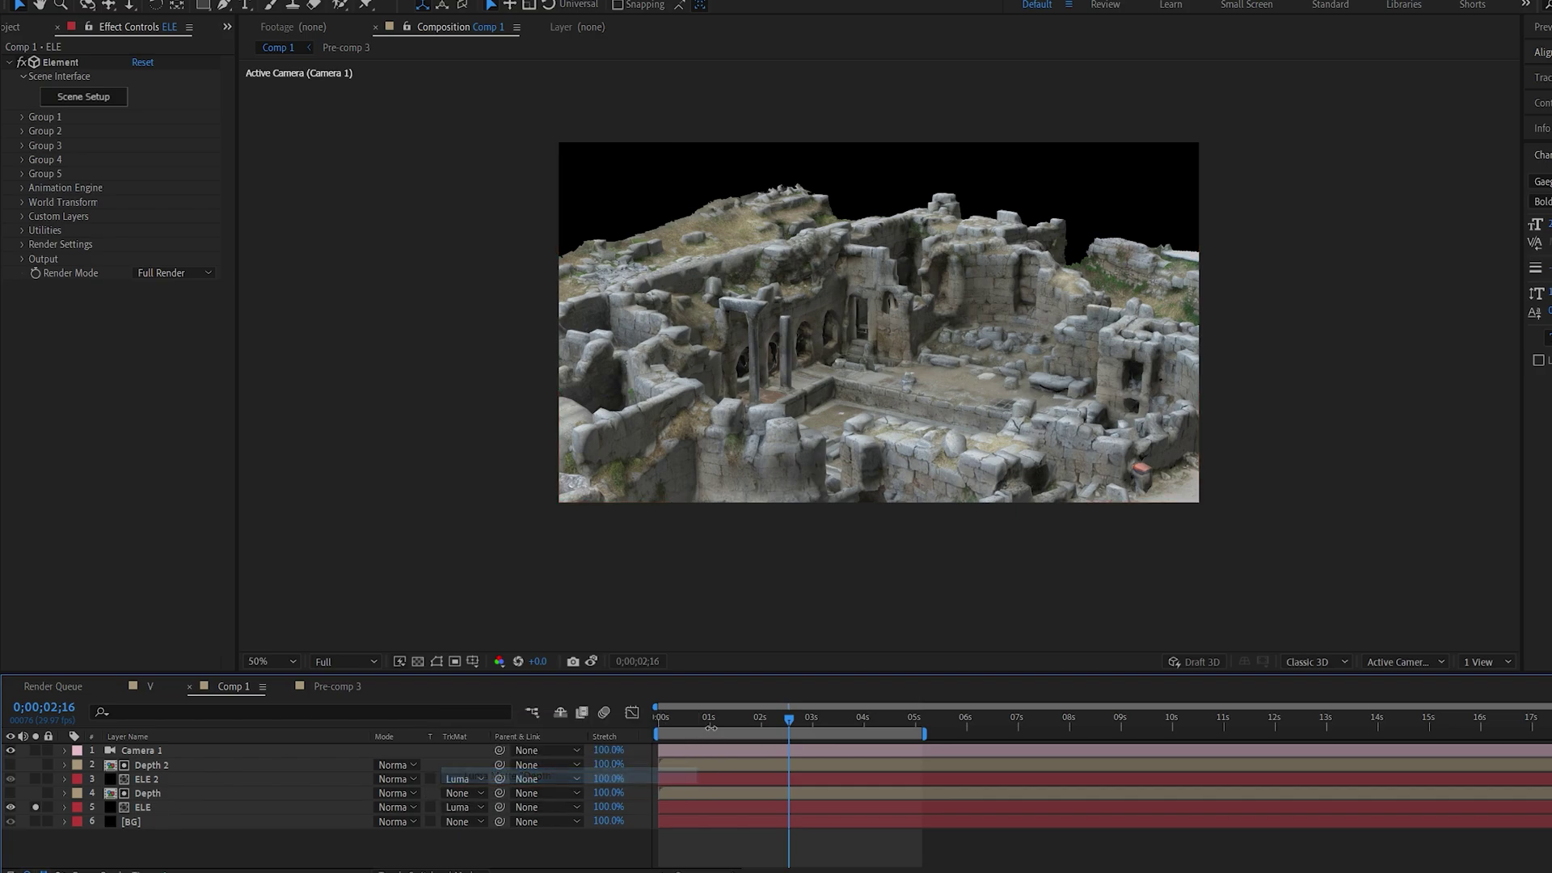
pyautogui.press('Home')
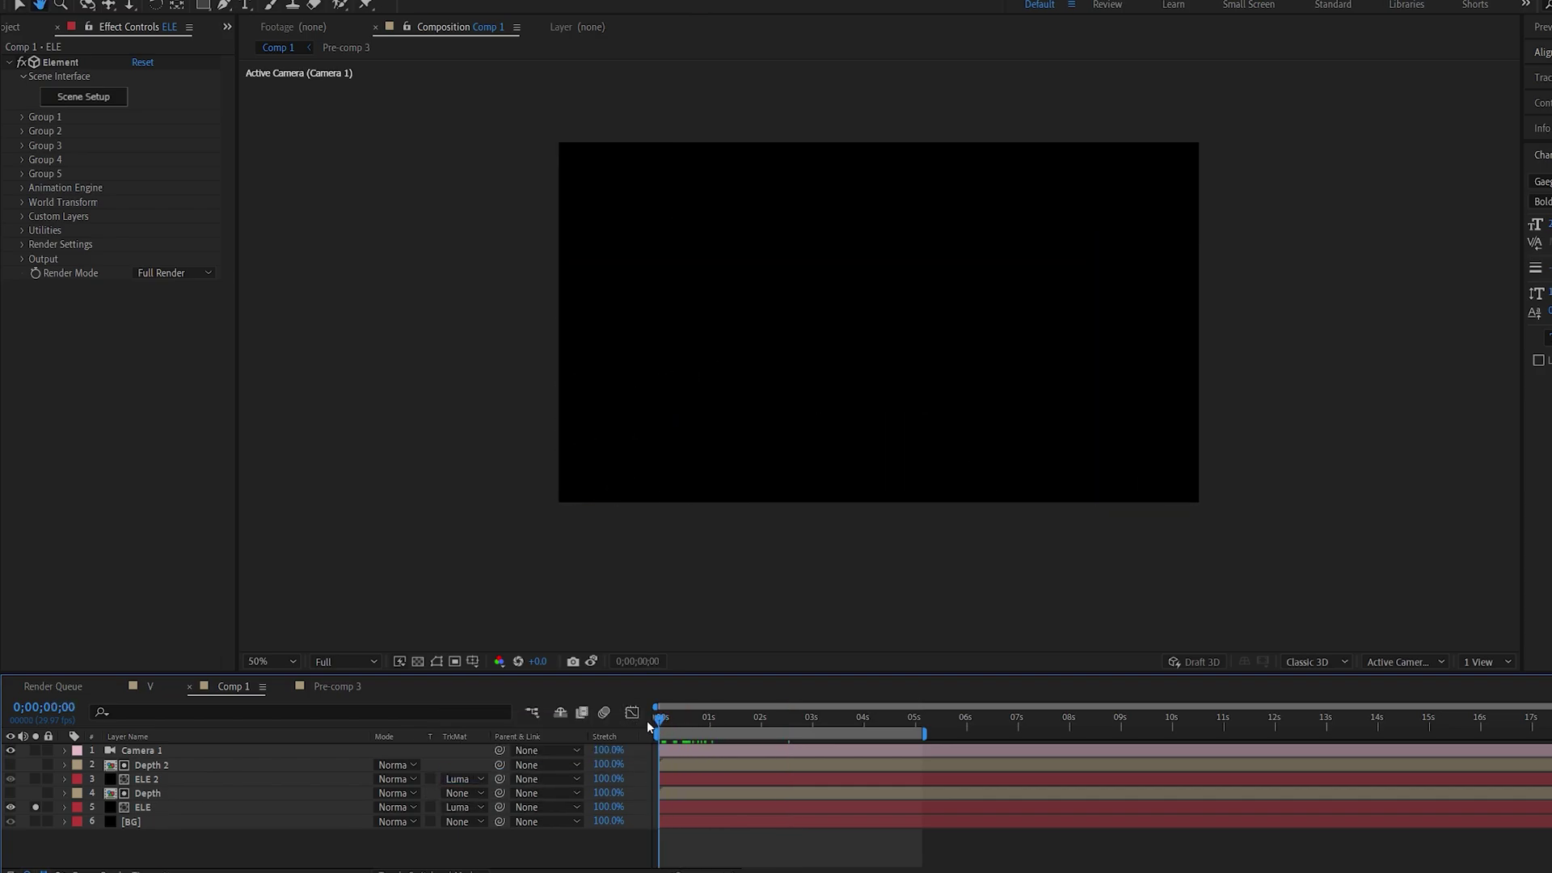
pyautogui.press('space')
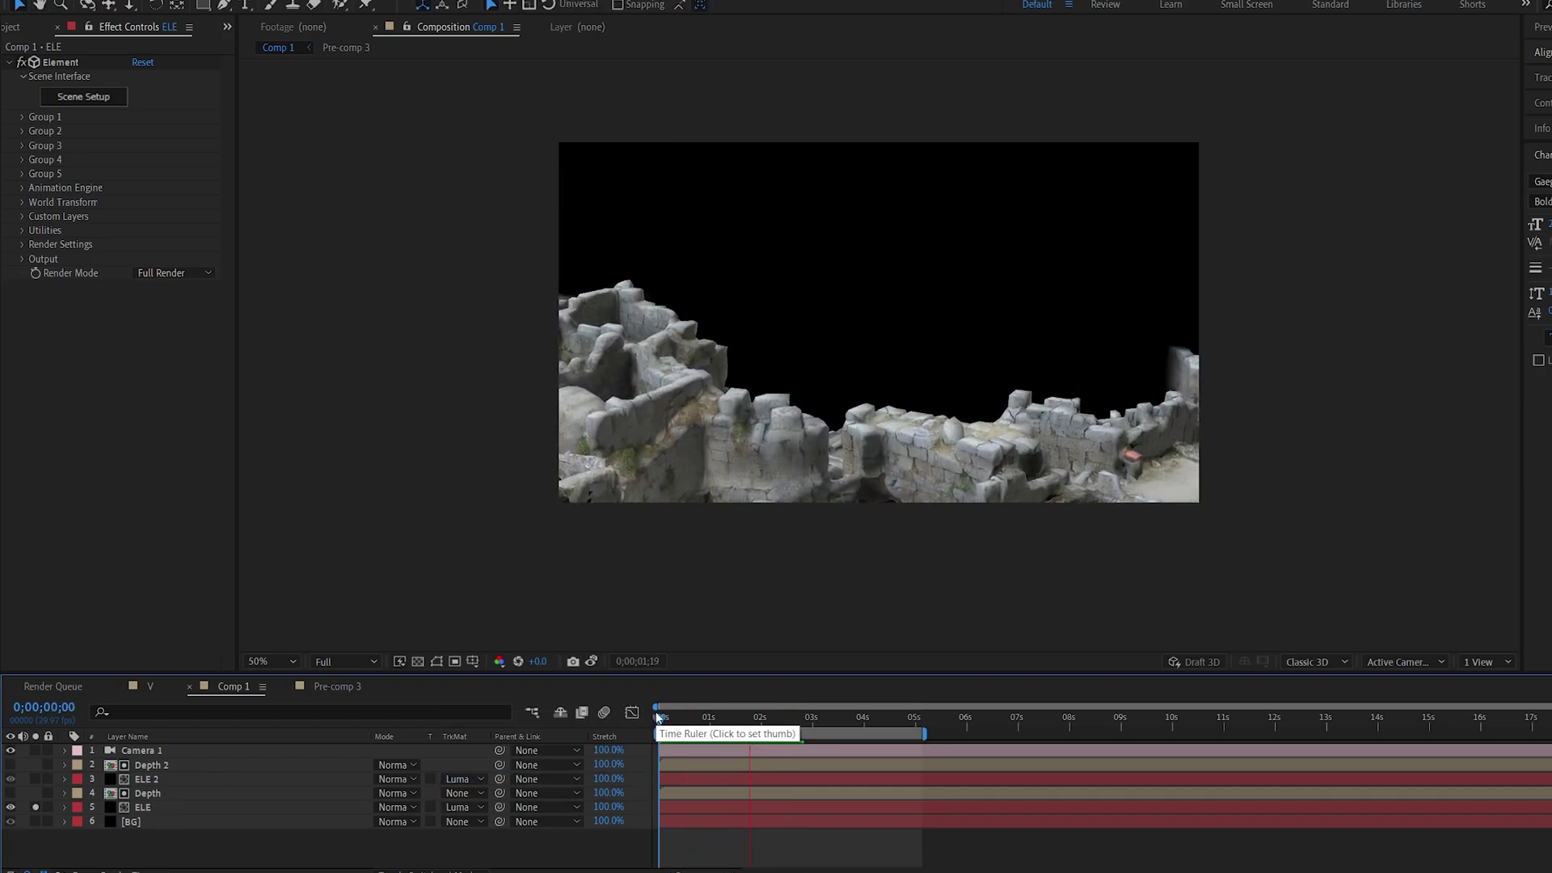
pyautogui.press('space')
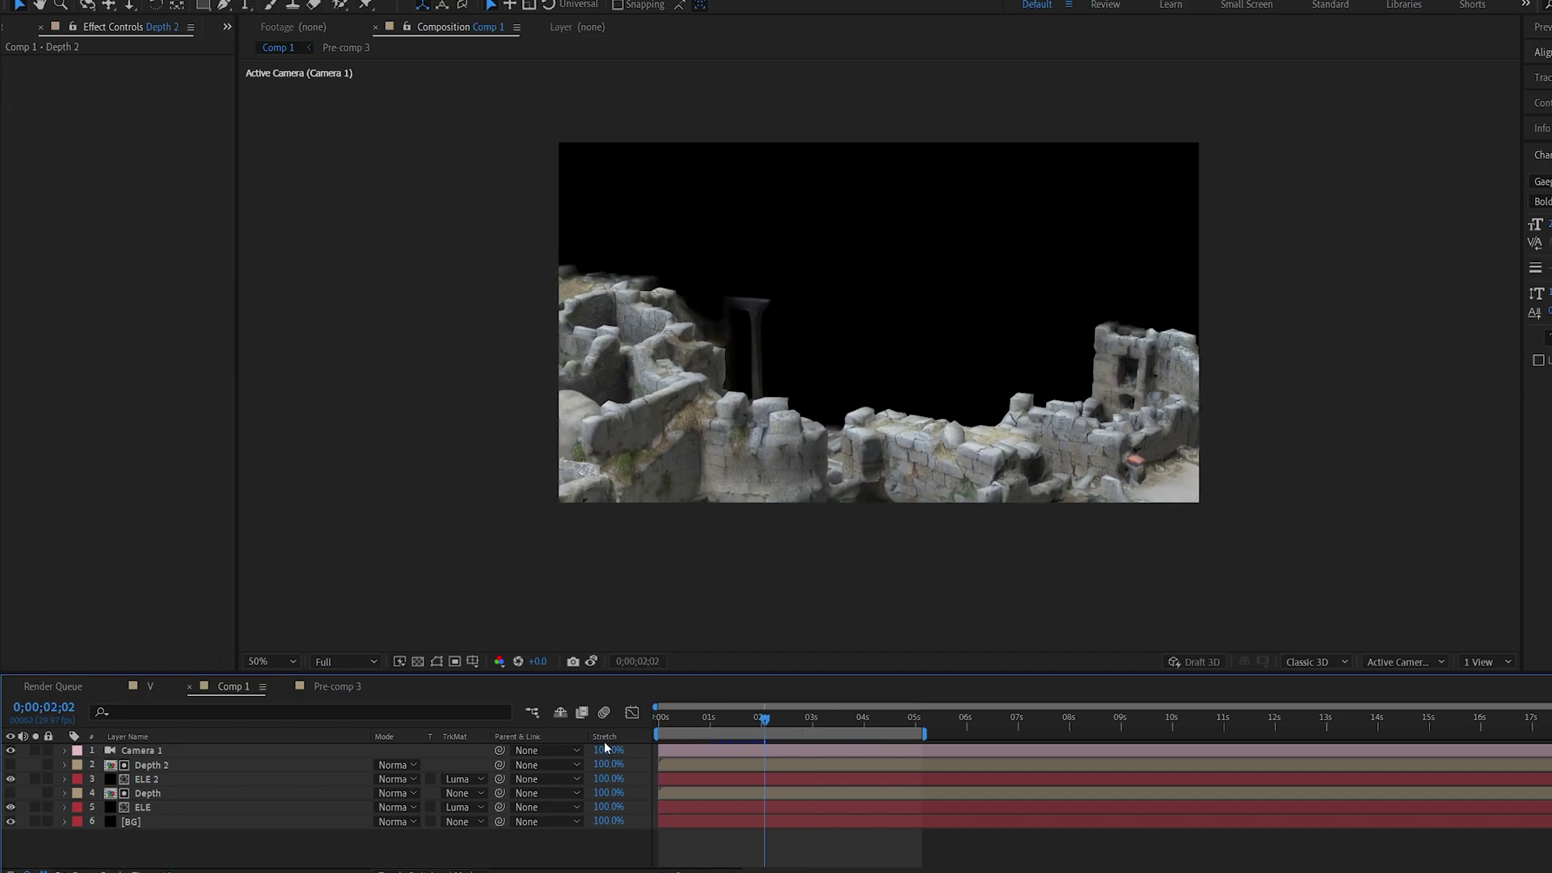
# - In the Depth layer's precomp, shift both of ELE 2's Position Z Matte keyframes about half a second later, and preview the reveal in Comp 1
pyautogui.doubleClick(158, 793)
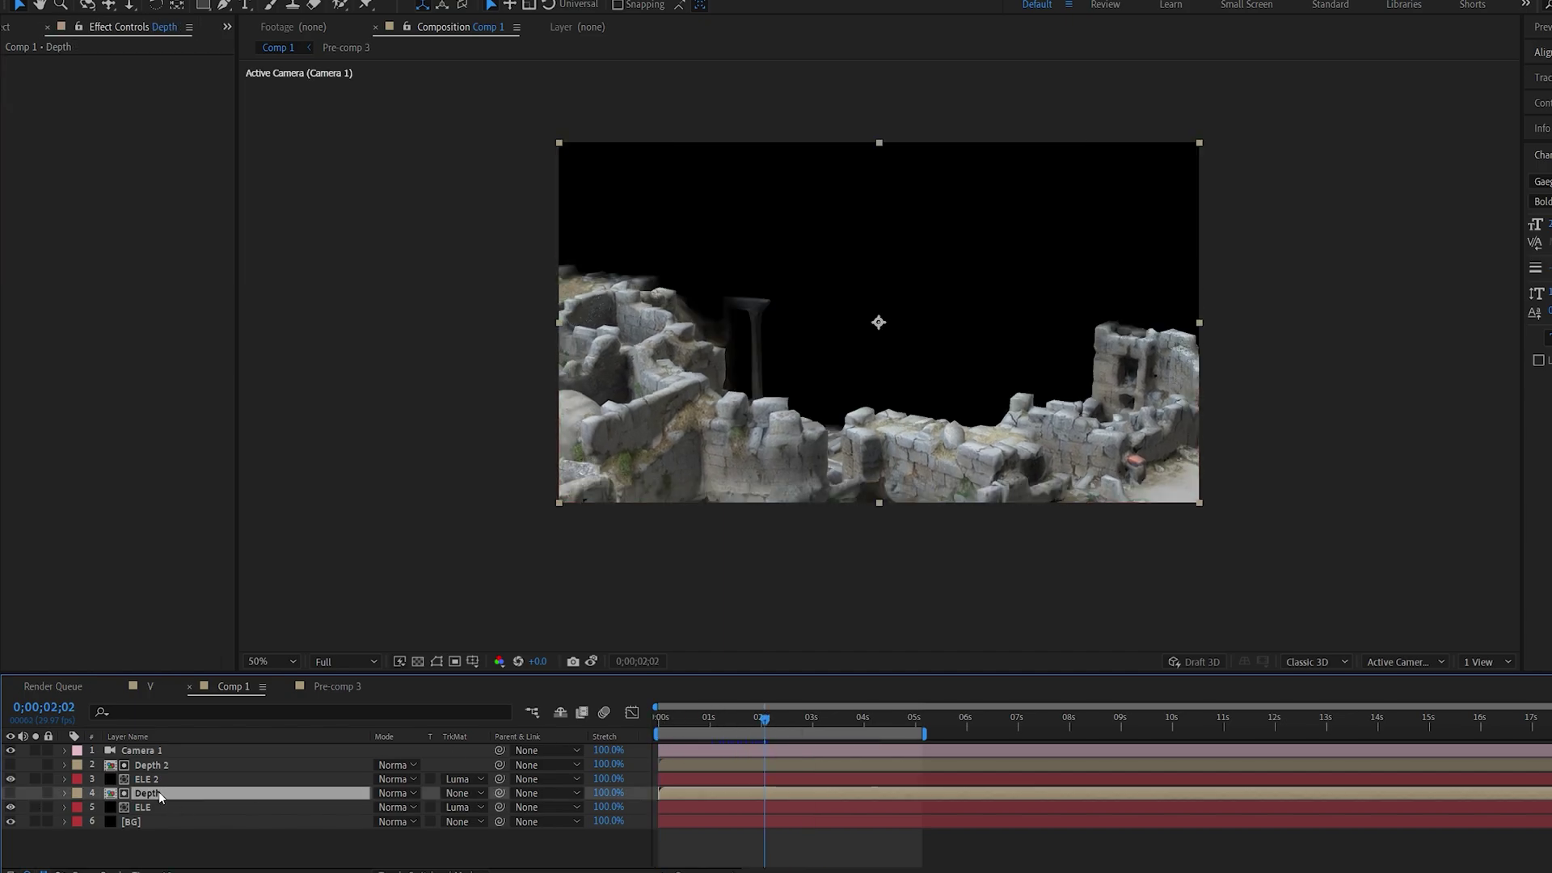
pyautogui.click(677, 765)
pyautogui.press('u')
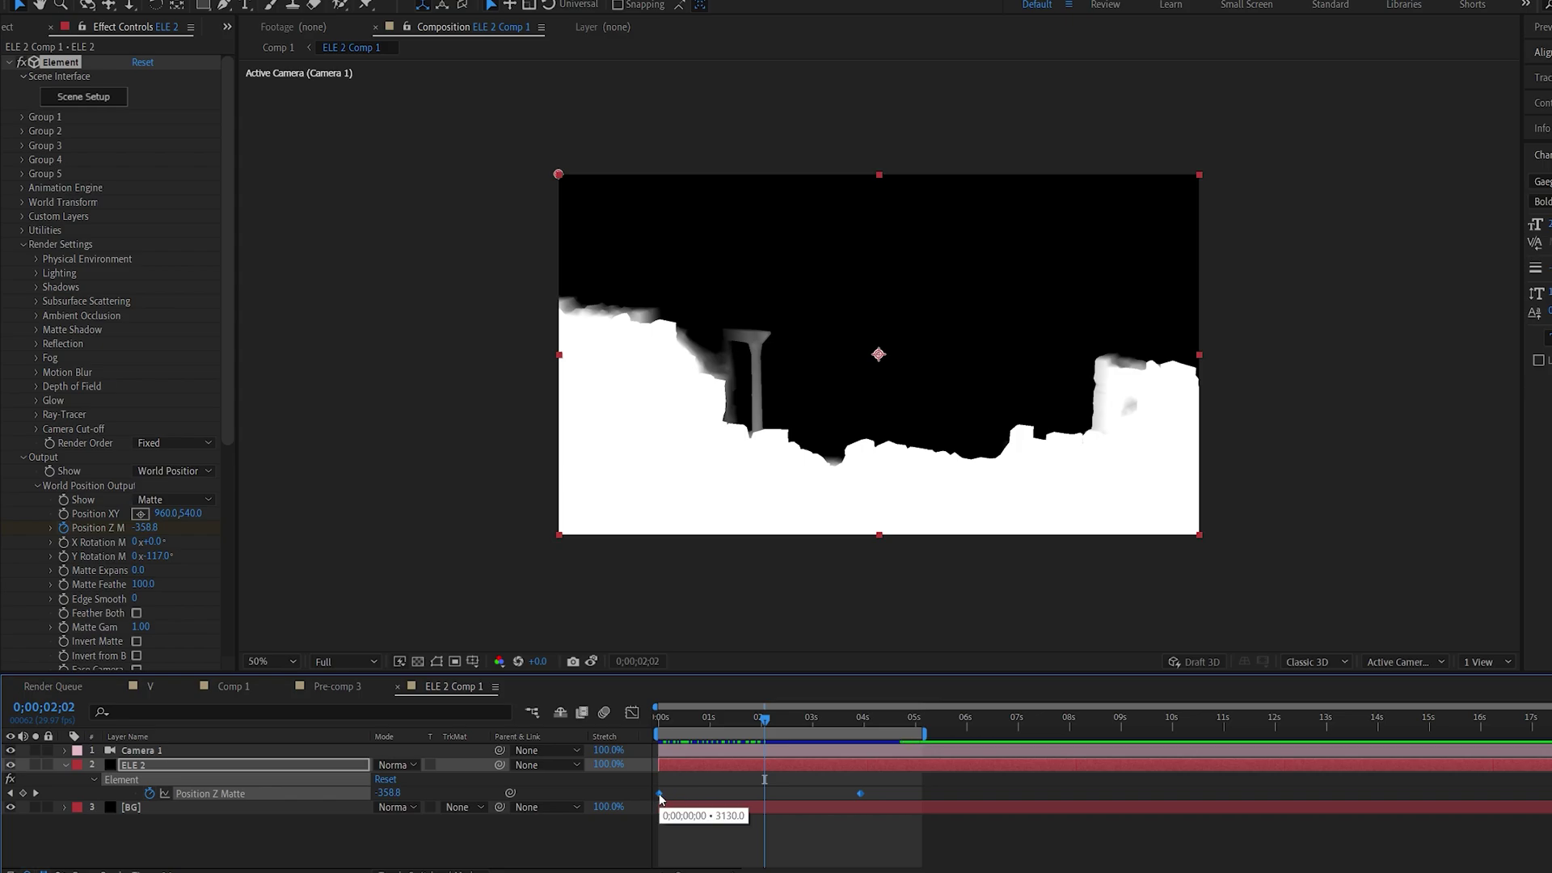
pyautogui.moveTo(665, 799); pyautogui.dragTo(689, 799)
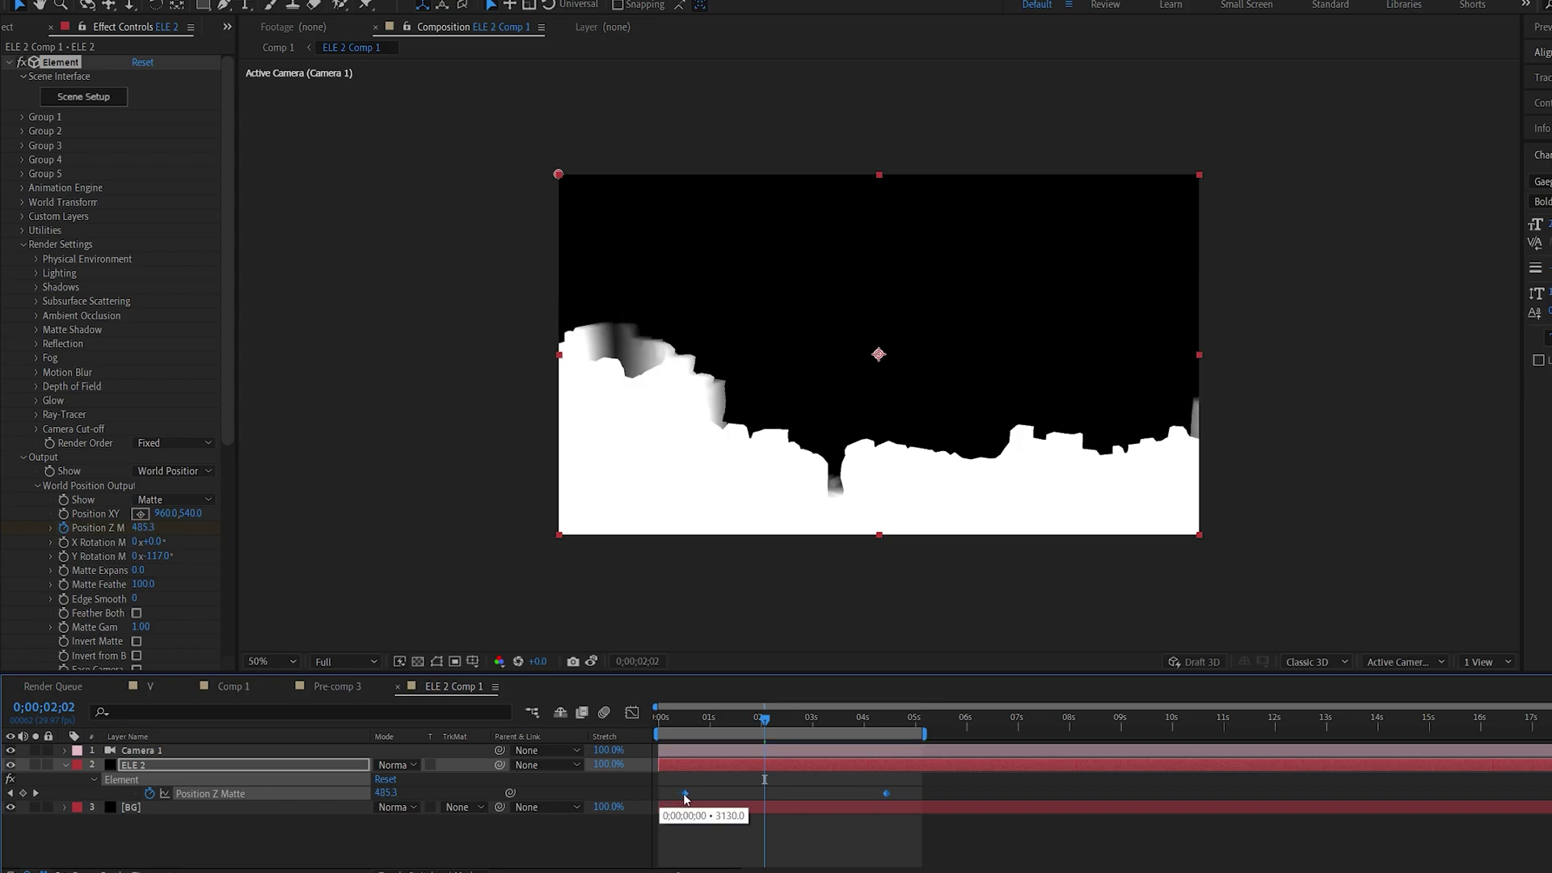
pyautogui.moveTo(689, 719); pyautogui.dragTo(623, 719)
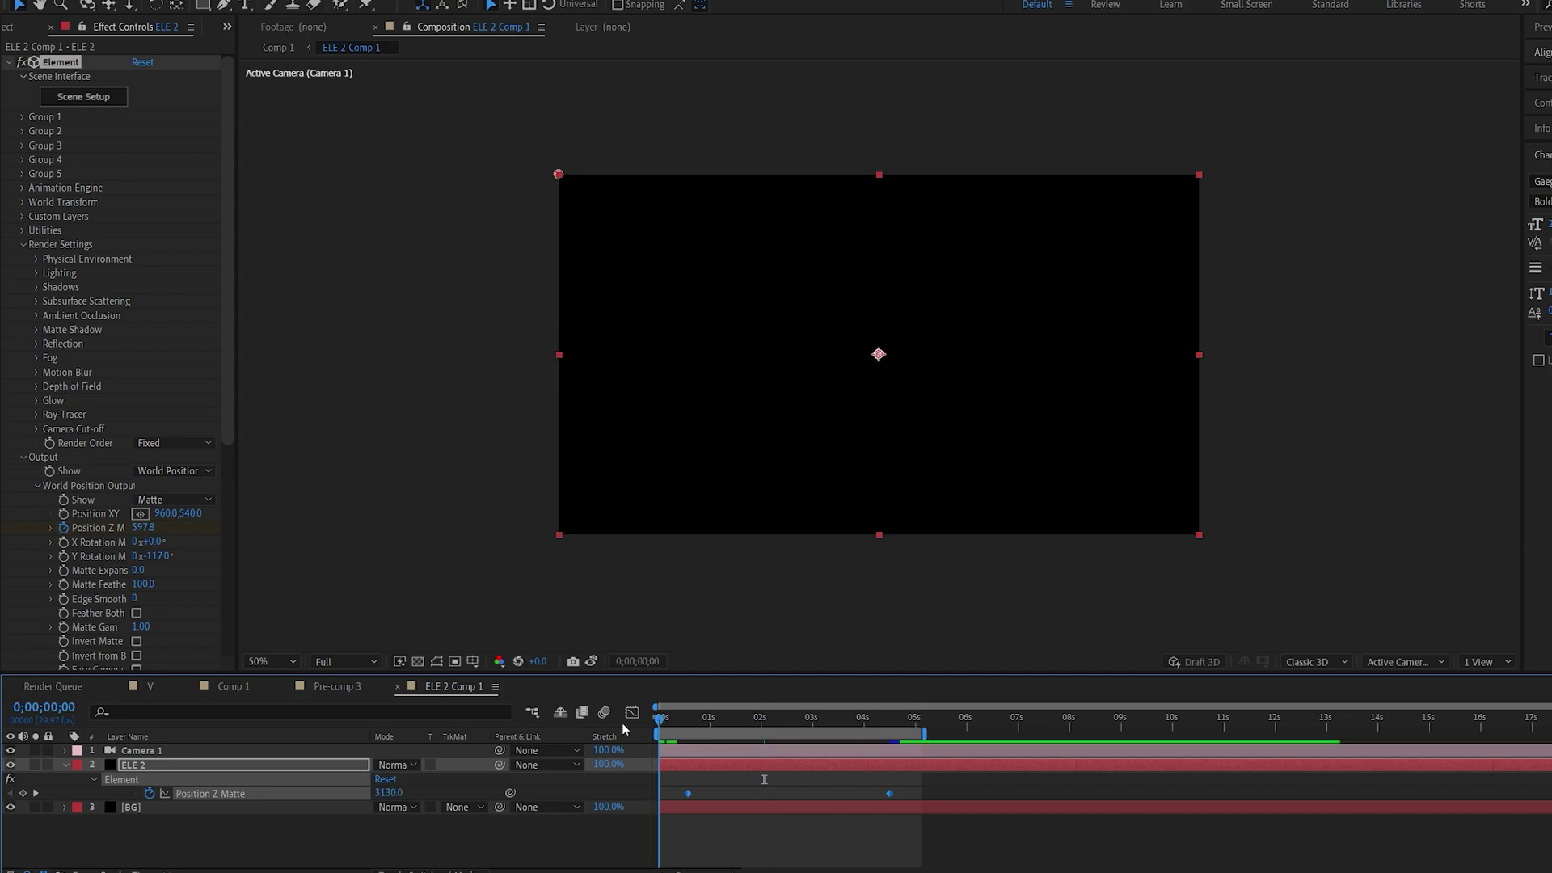
pyautogui.press('space')
pyautogui.press('space')
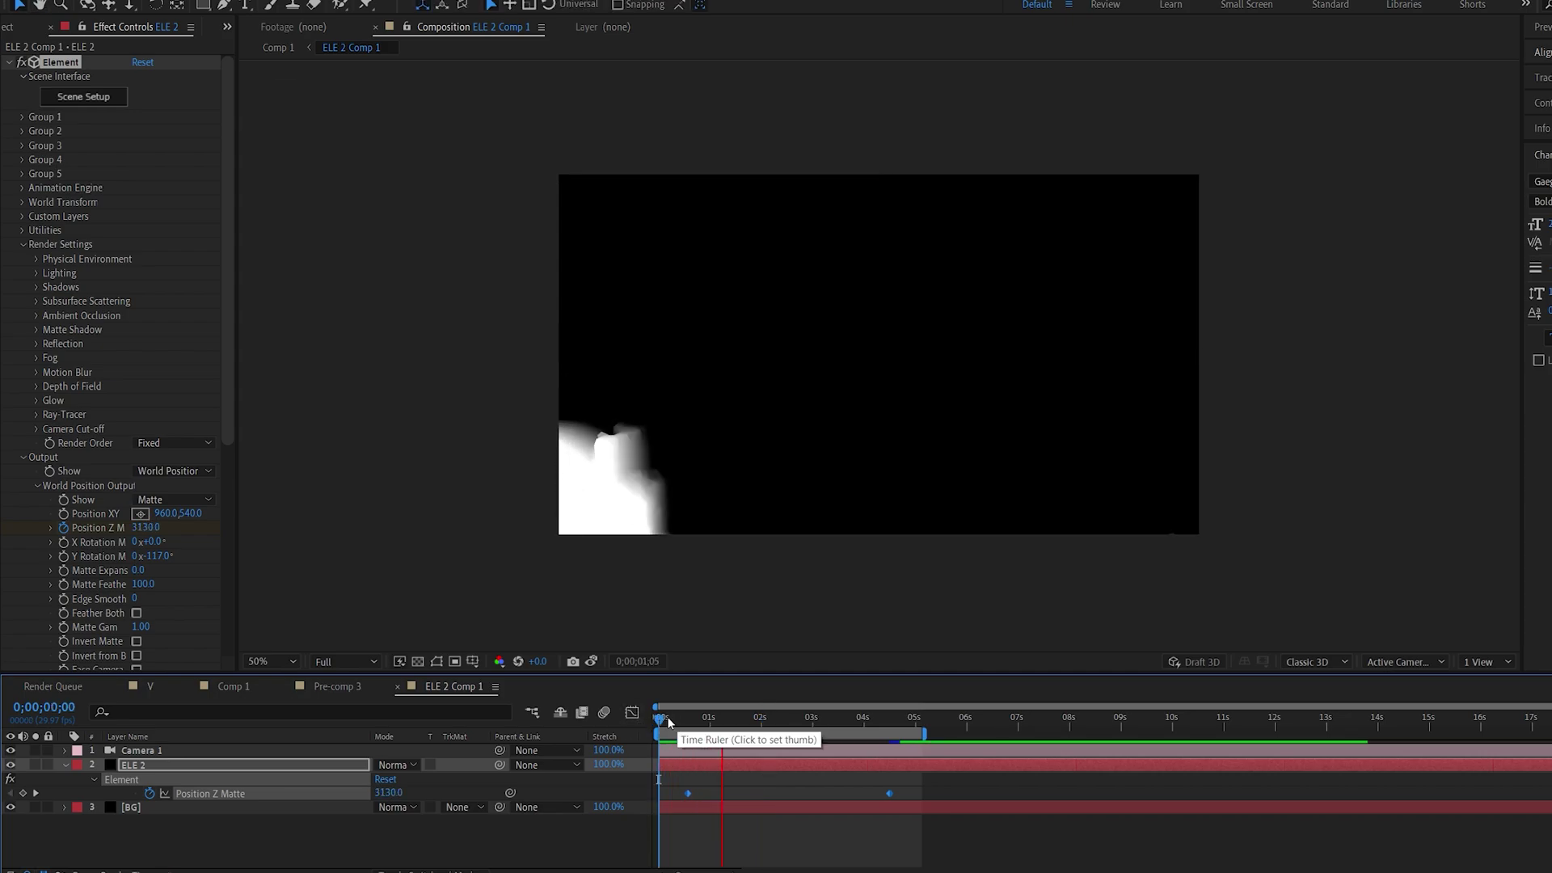
pyautogui.press('space')
pyautogui.click(233, 688)
pyautogui.press('space')
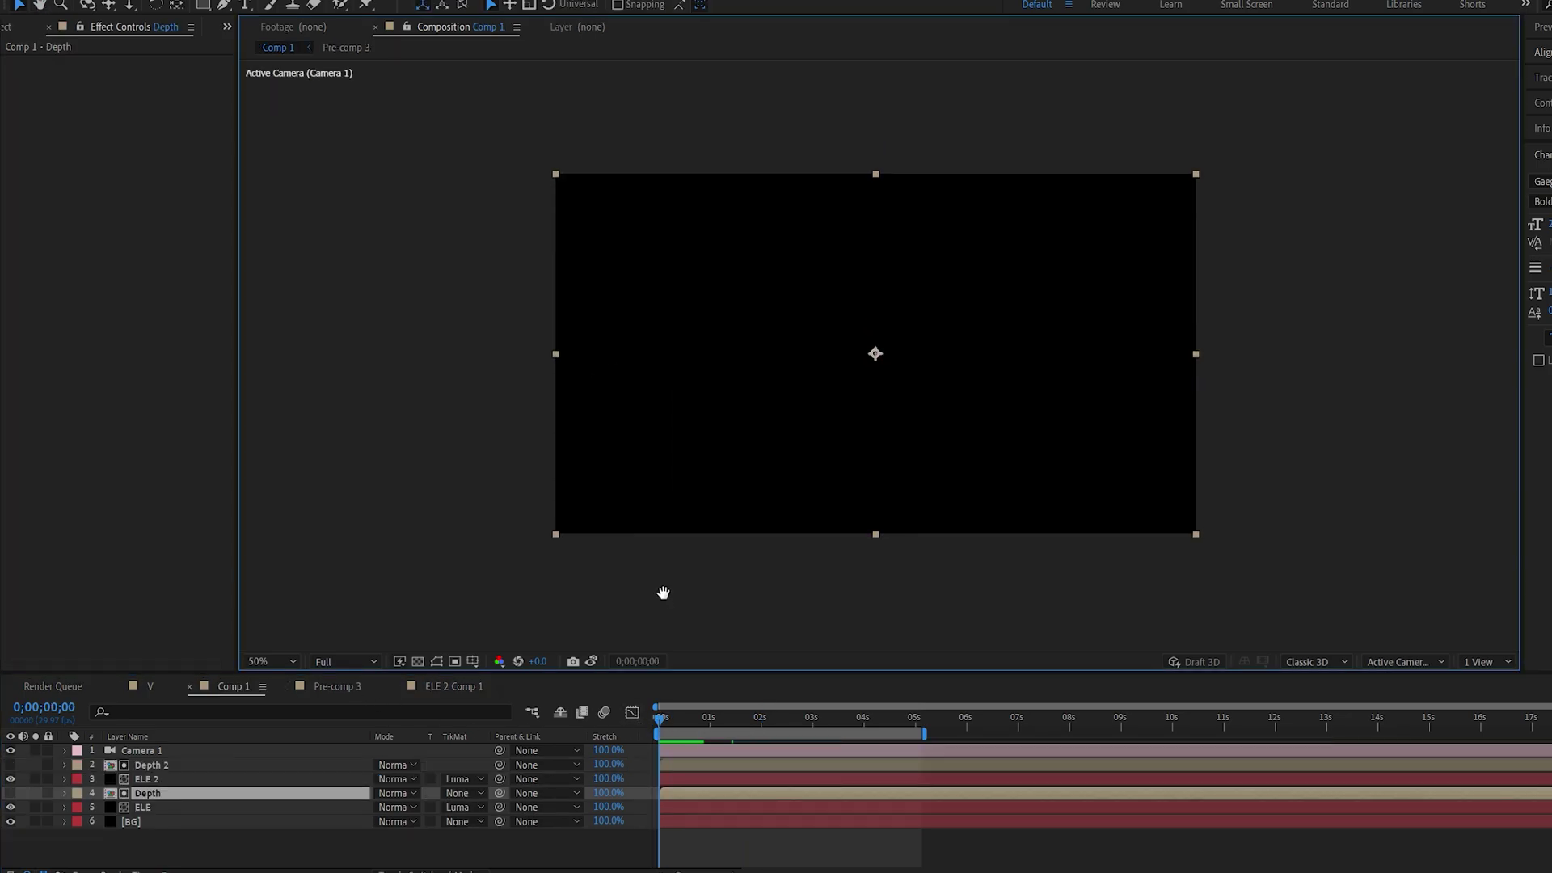
pyautogui.scroll(1, 633, 527)
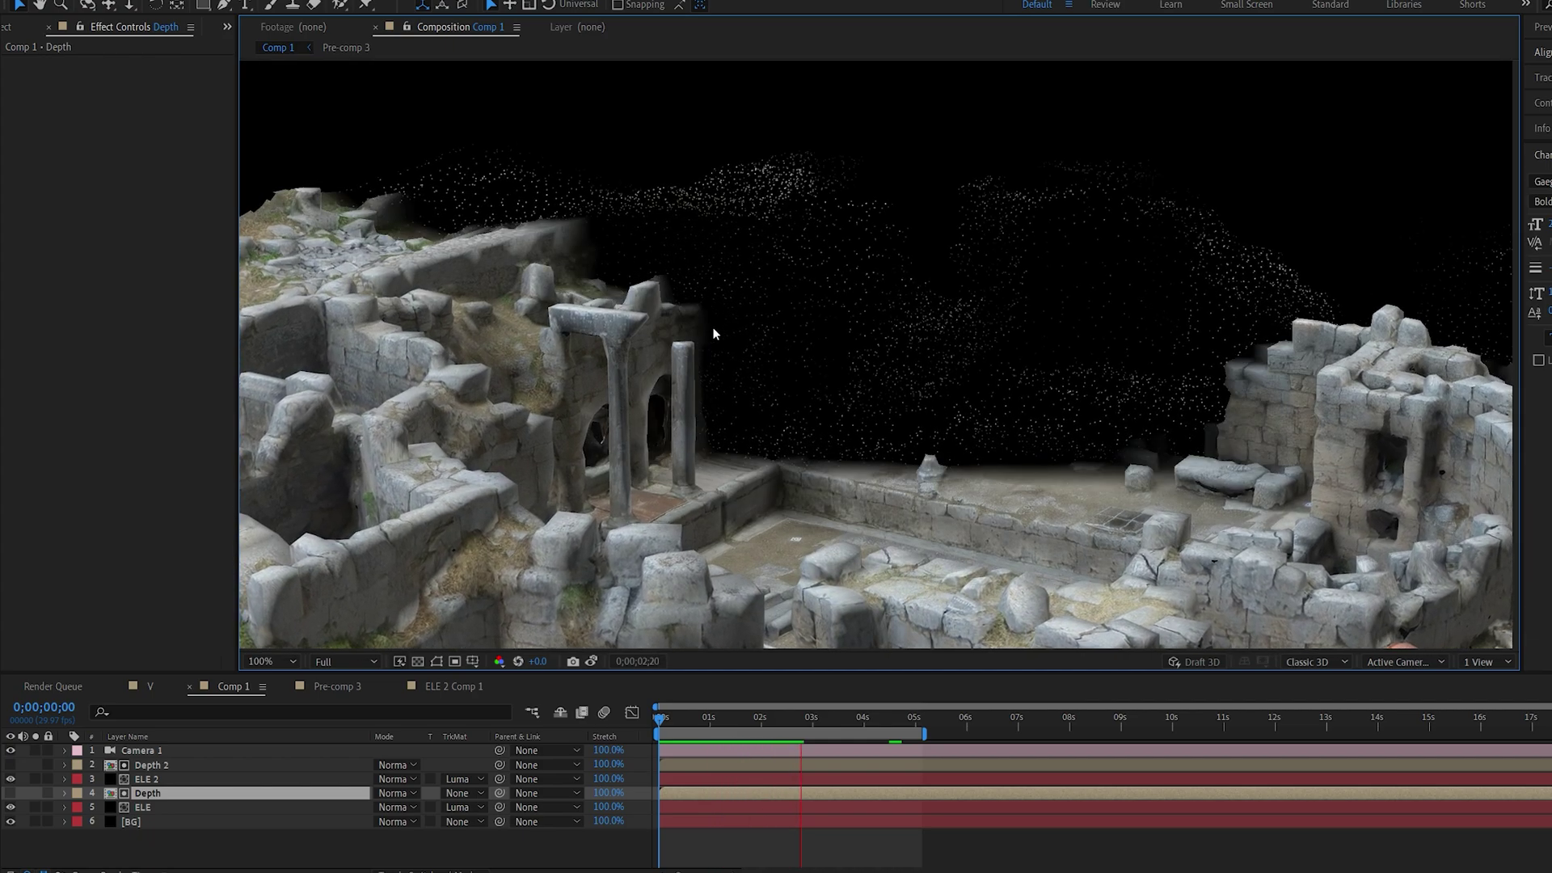
pyautogui.moveTo(667, 718); pyautogui.dragTo(793, 718)
# - In ELE 2 Comp 1, move both Position Z Matte keyframes slightly earlier and adjust the Matte Feather
pyautogui.click(473, 688)
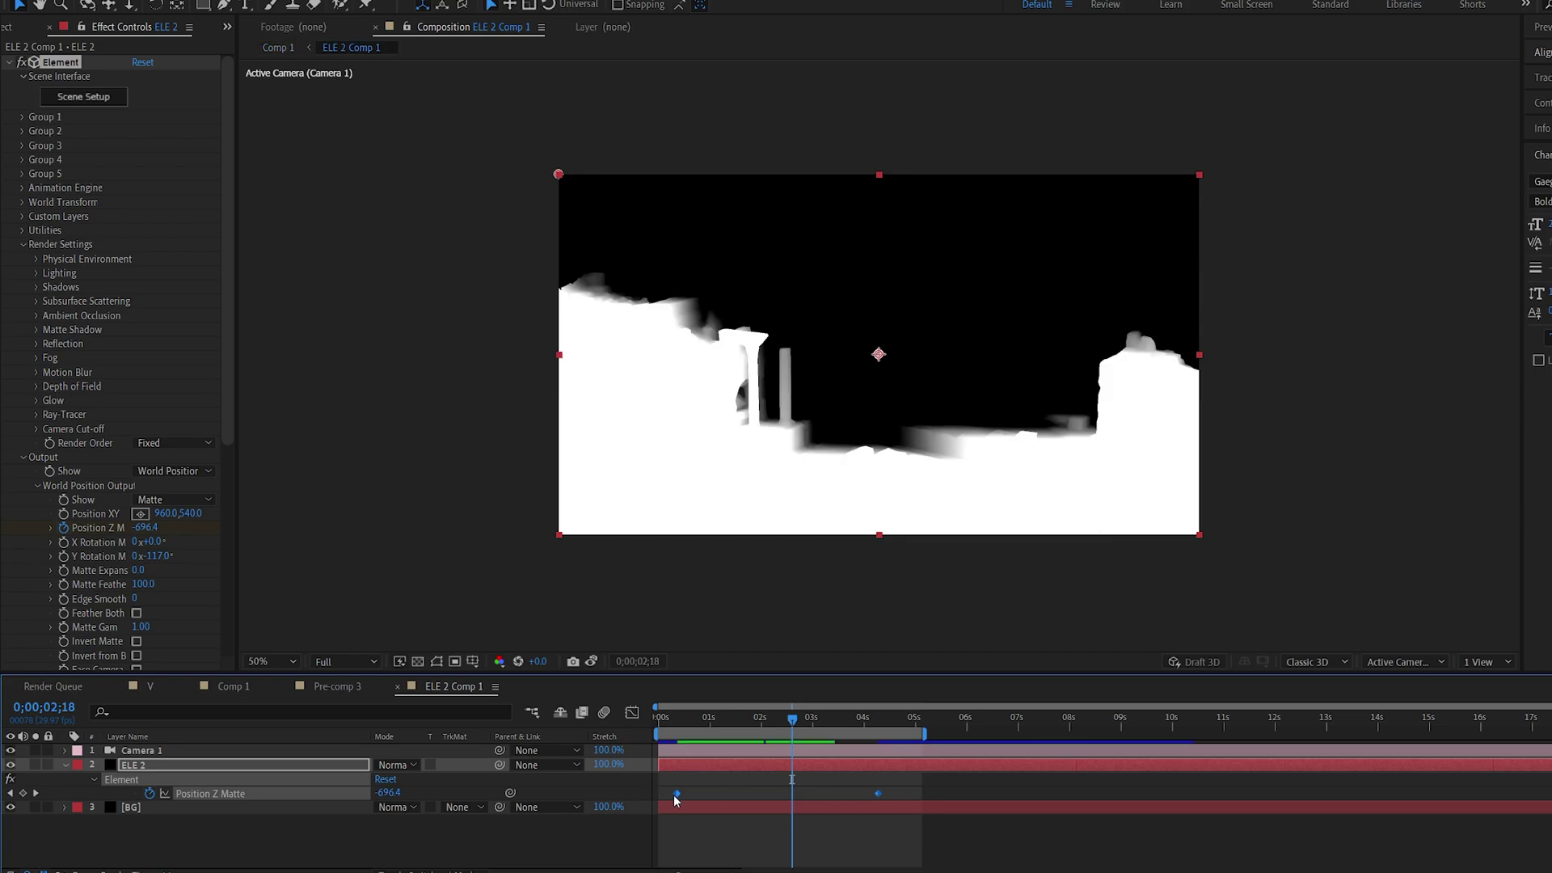
pyautogui.moveTo(677, 798); pyautogui.dragTo(672, 794)
pyautogui.scroll(-3, 131, 523)
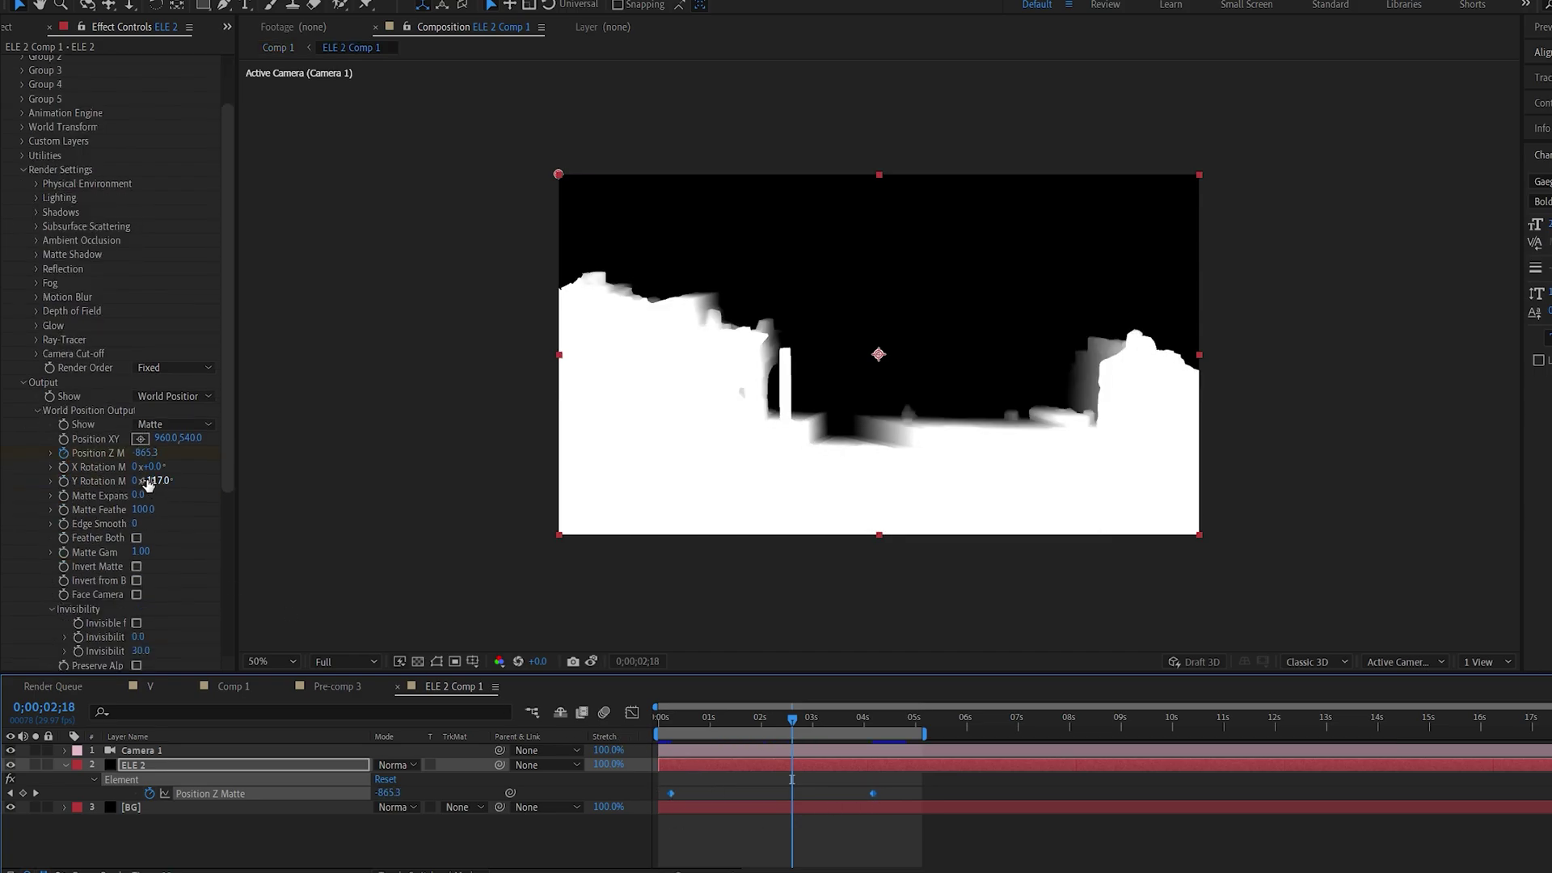
pyautogui.moveTo(143, 508); pyautogui.dragTo(153, 510)
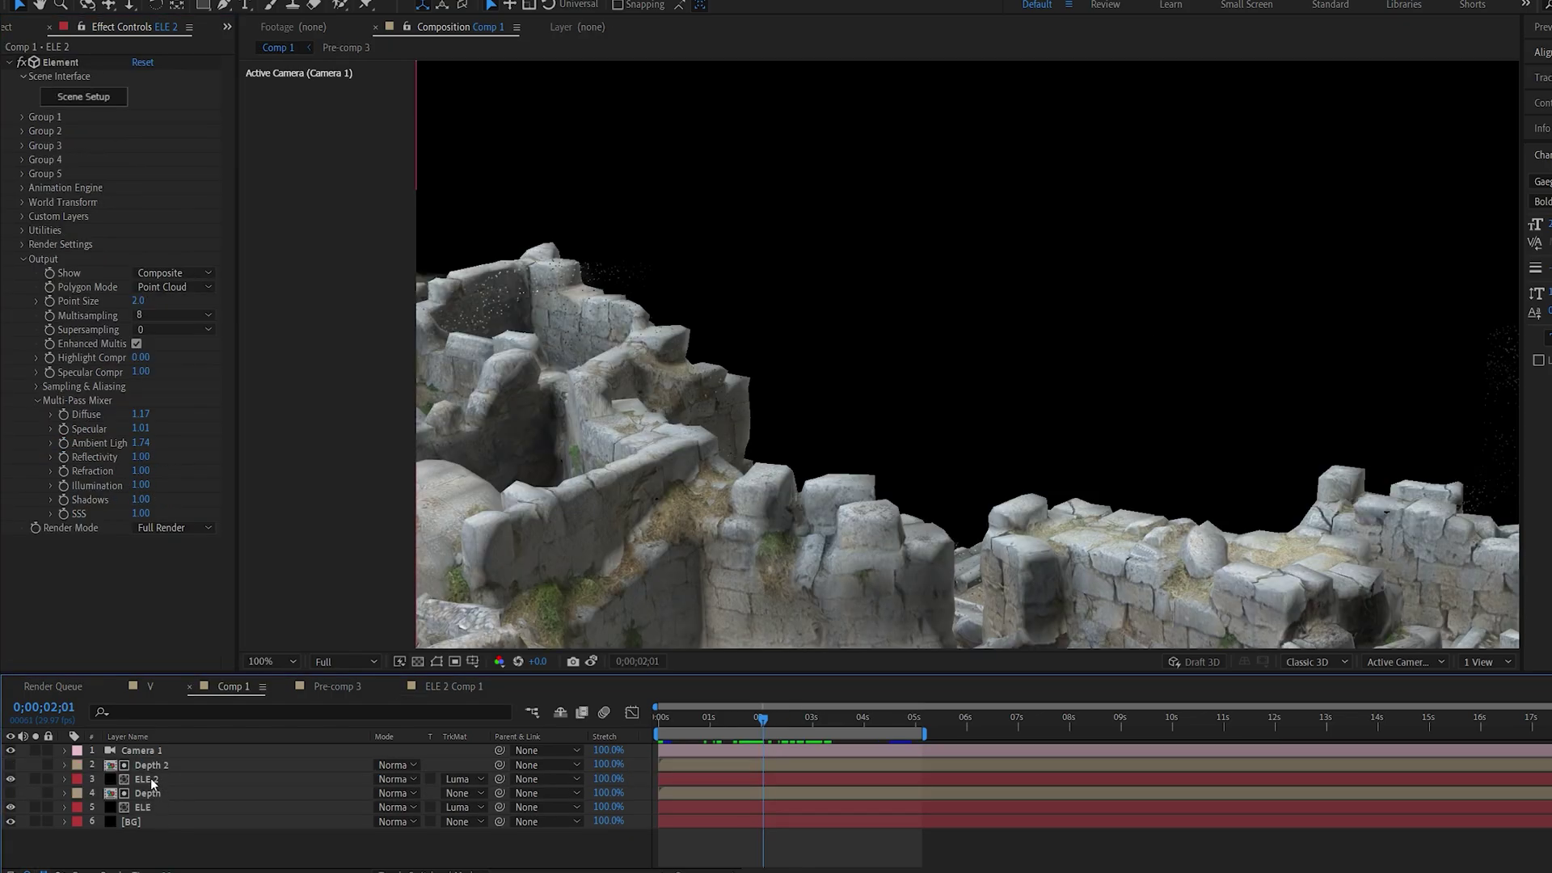
# - In Comp 1, move the Depth 2 and ELE 2 layers together below ELE, and compare the result with the previous order
pyautogui.click(150, 780)
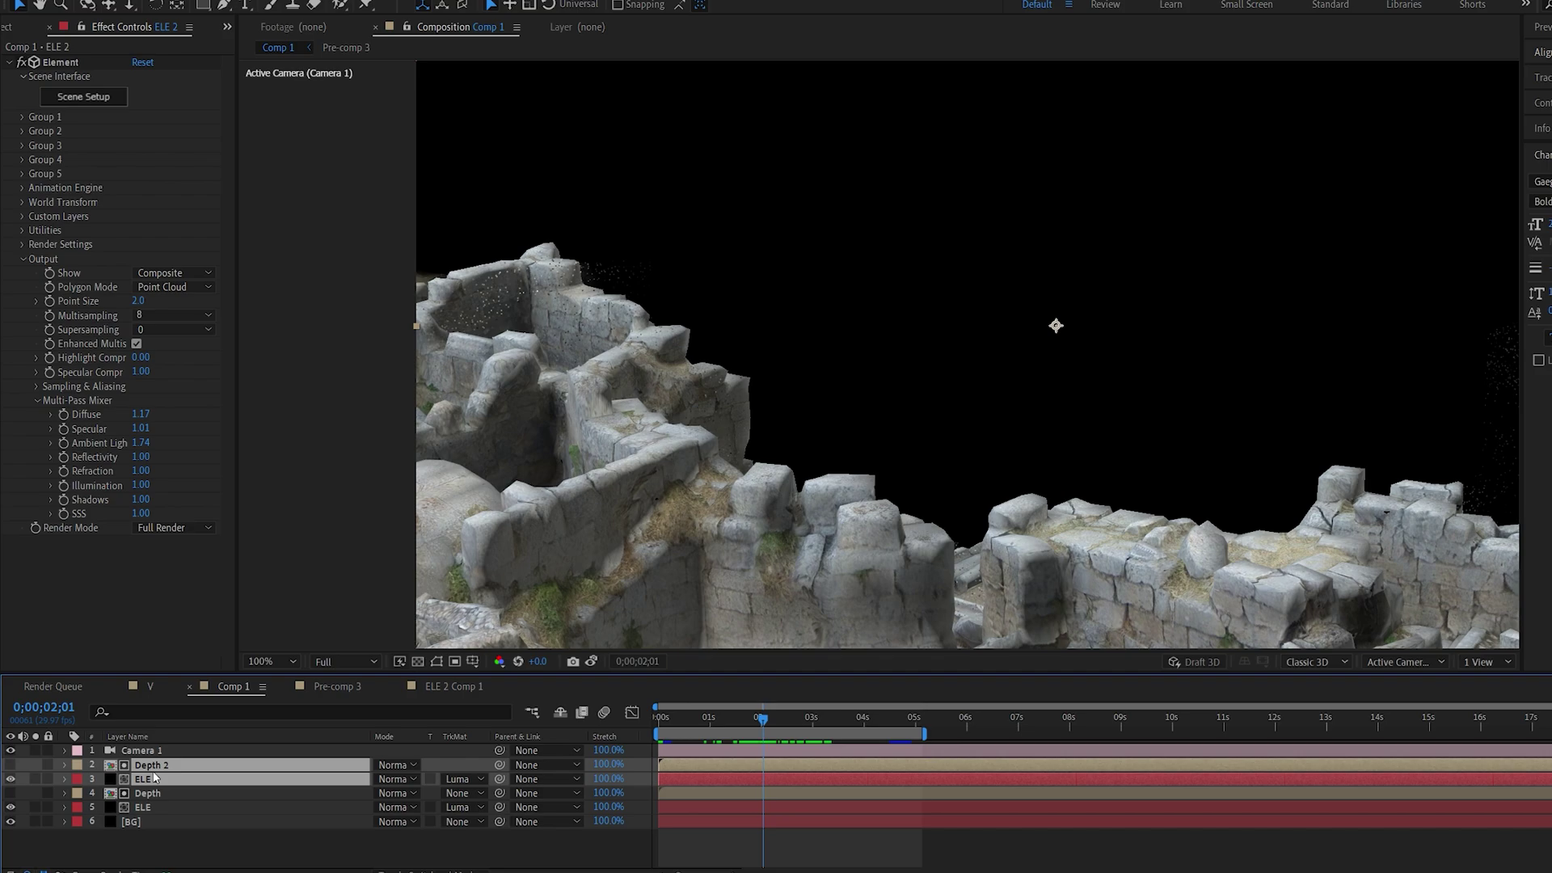
pyautogui.moveTo(154, 777); pyautogui.dragTo(173, 816)
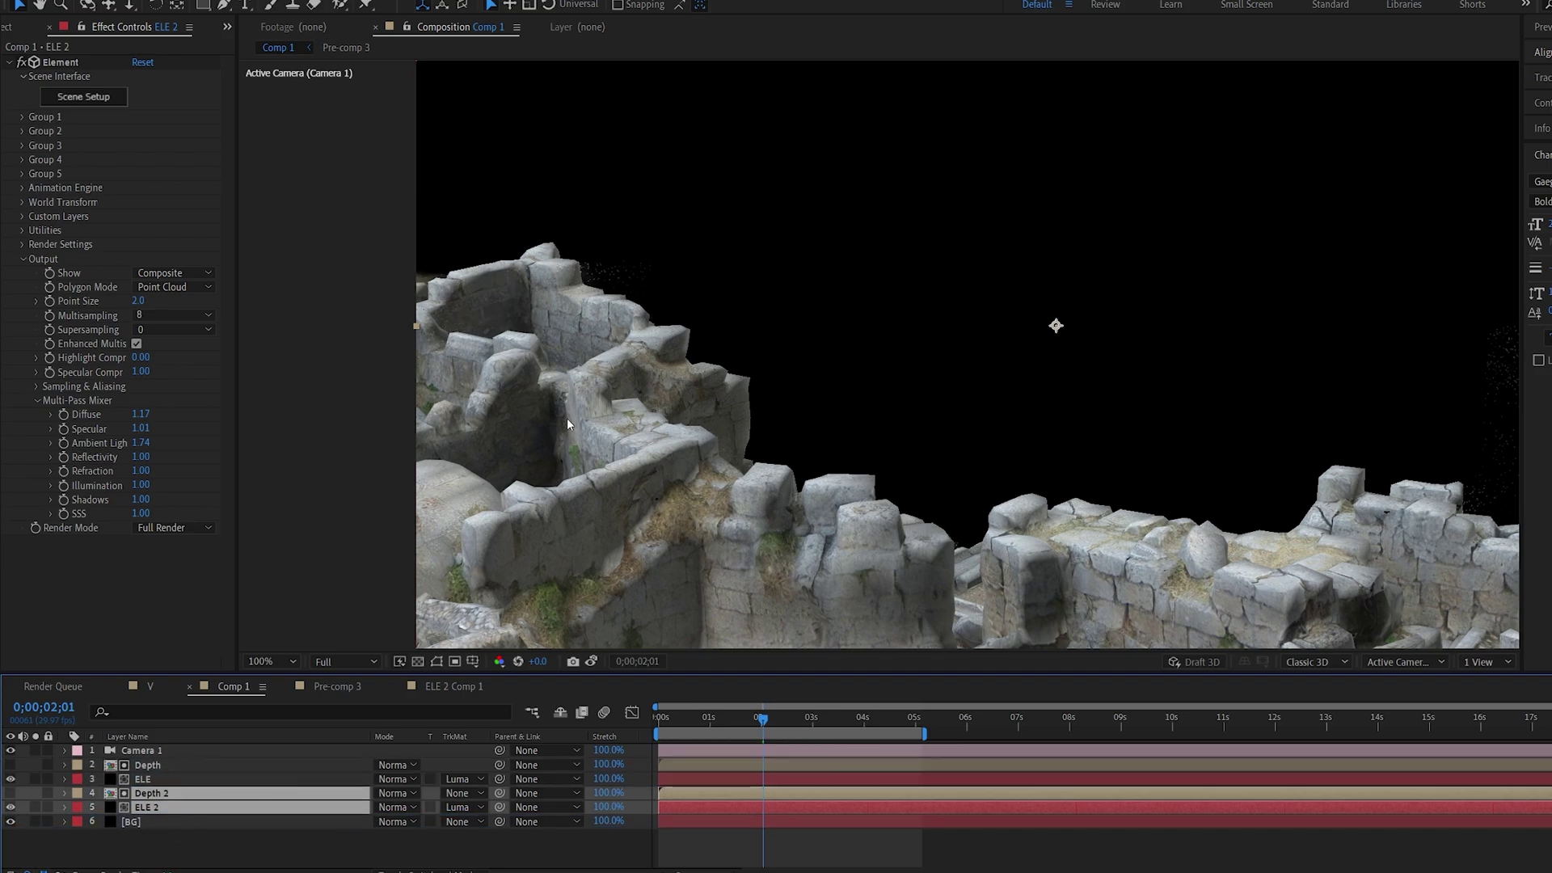
pyautogui.hotkey('ctrl', 'z')
pyautogui.hotkey('ctrl', 'shift', 'z')
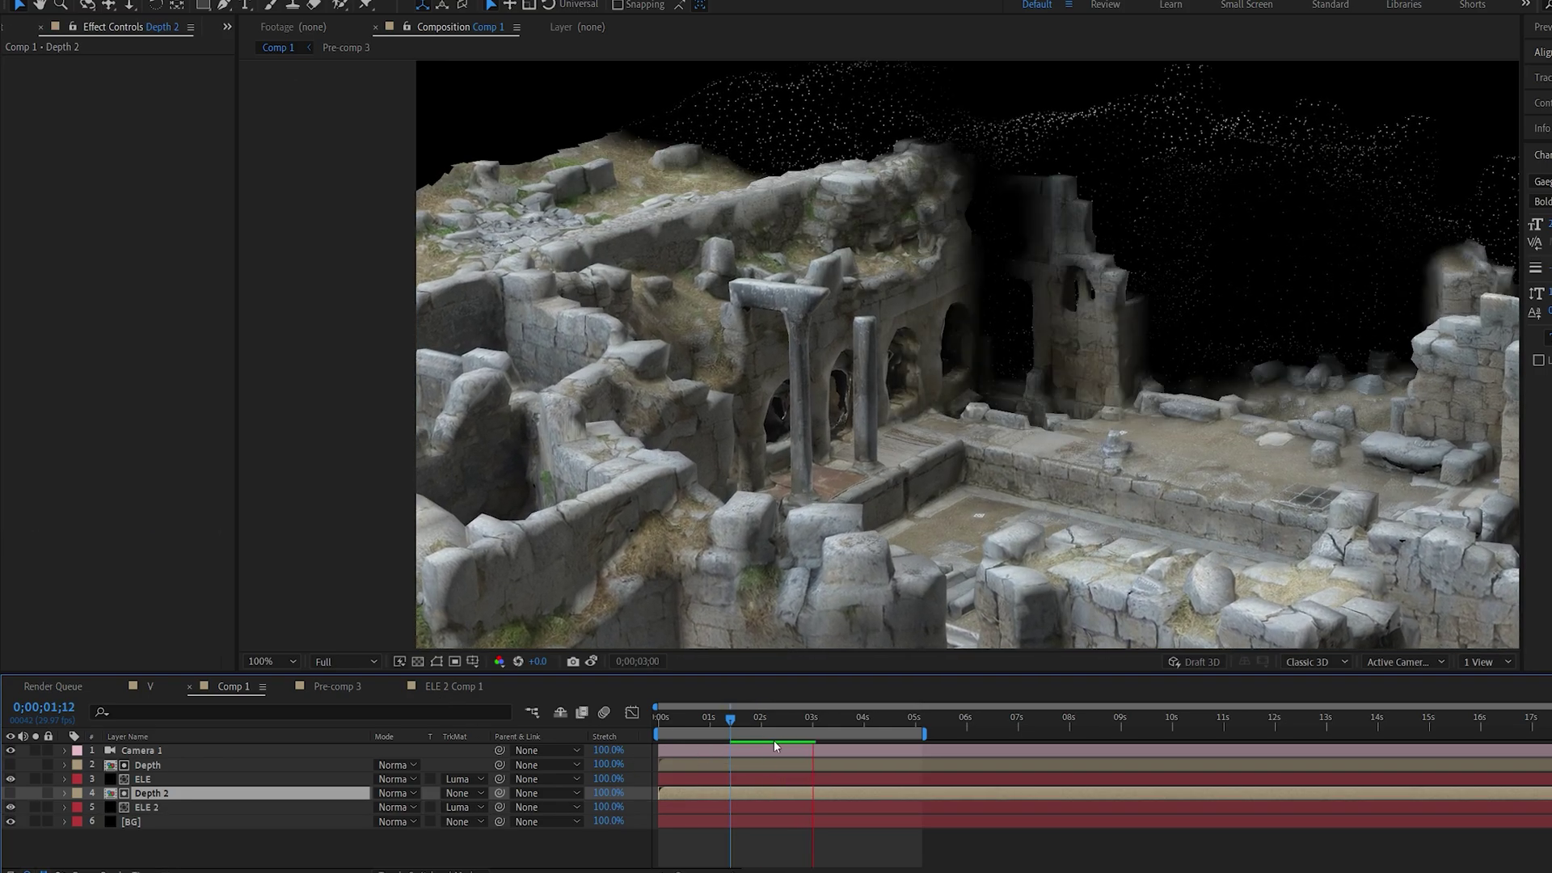
pyautogui.click(181, 841)
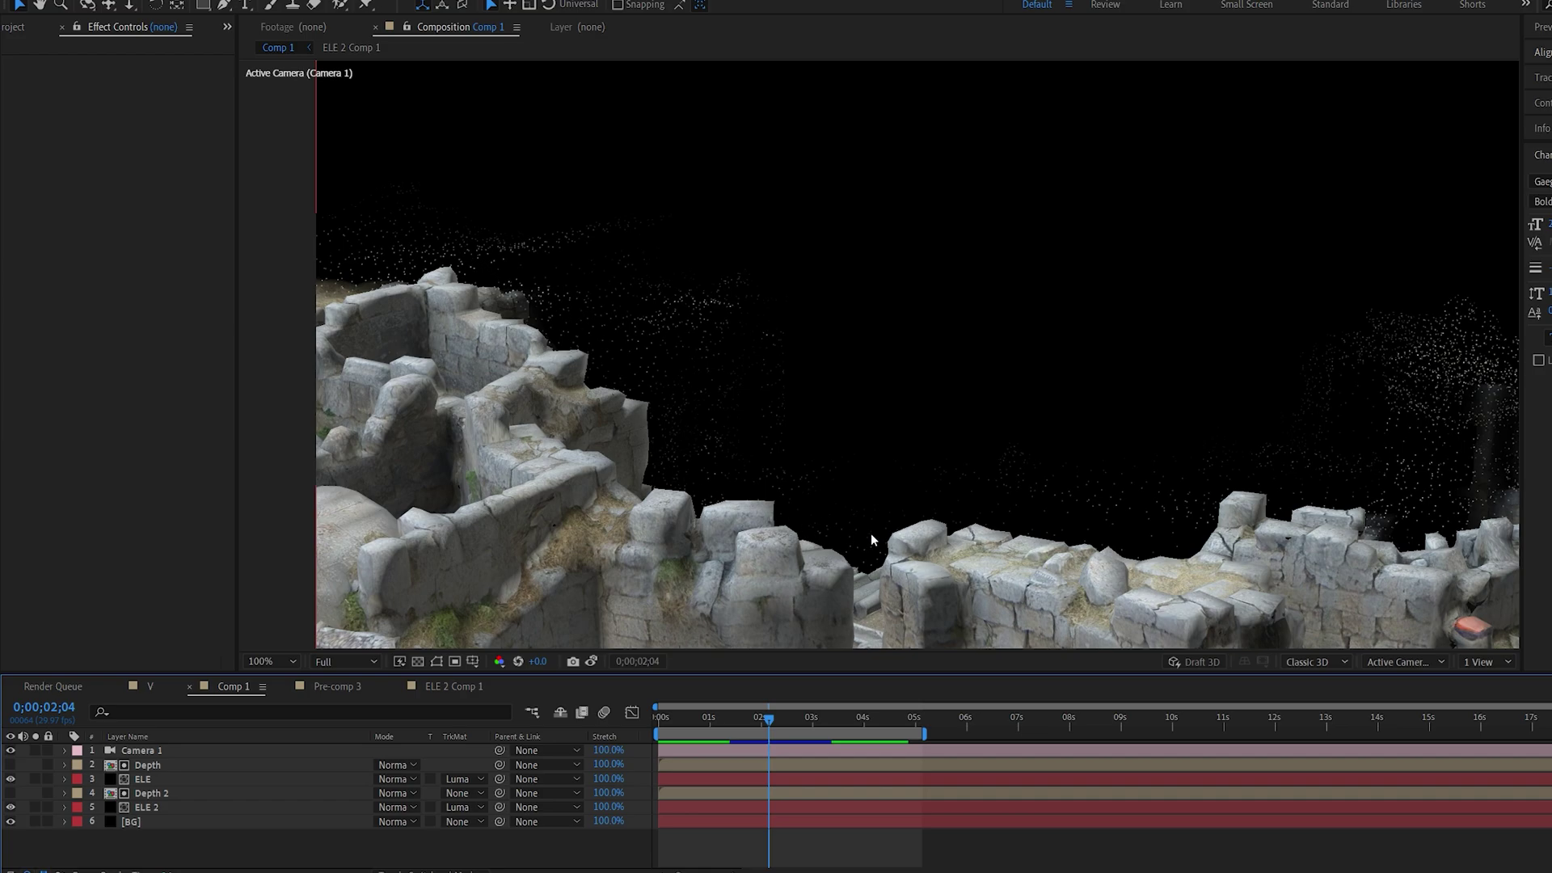
# - Duplicate the Depth 2 layer and move the copy directly below Camera 1
pyautogui.click(167, 794)
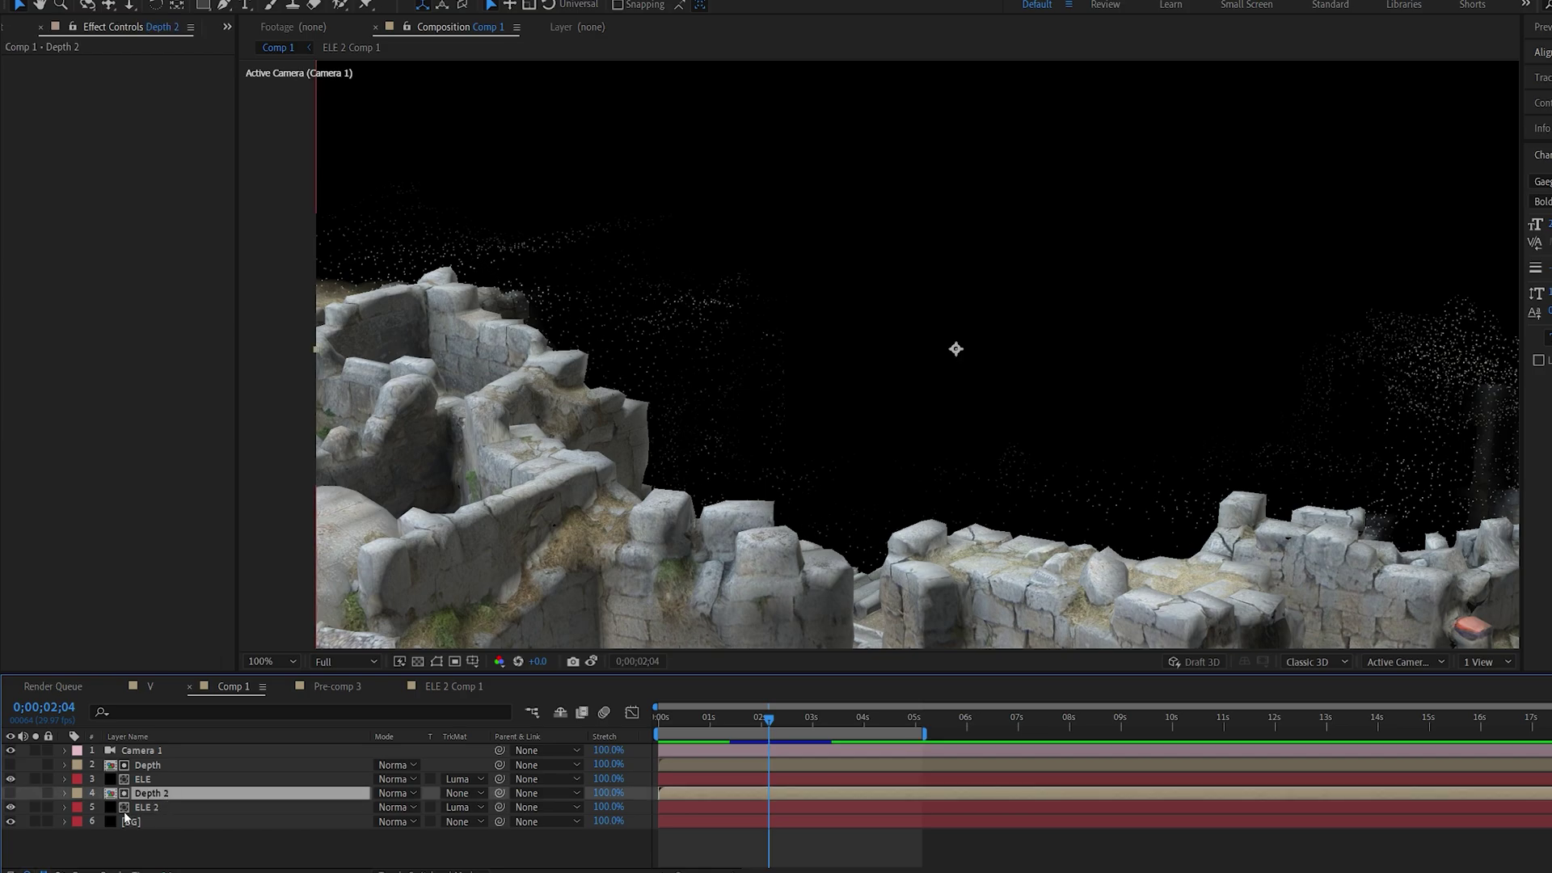
pyautogui.hotkey('ctrl', 'd')
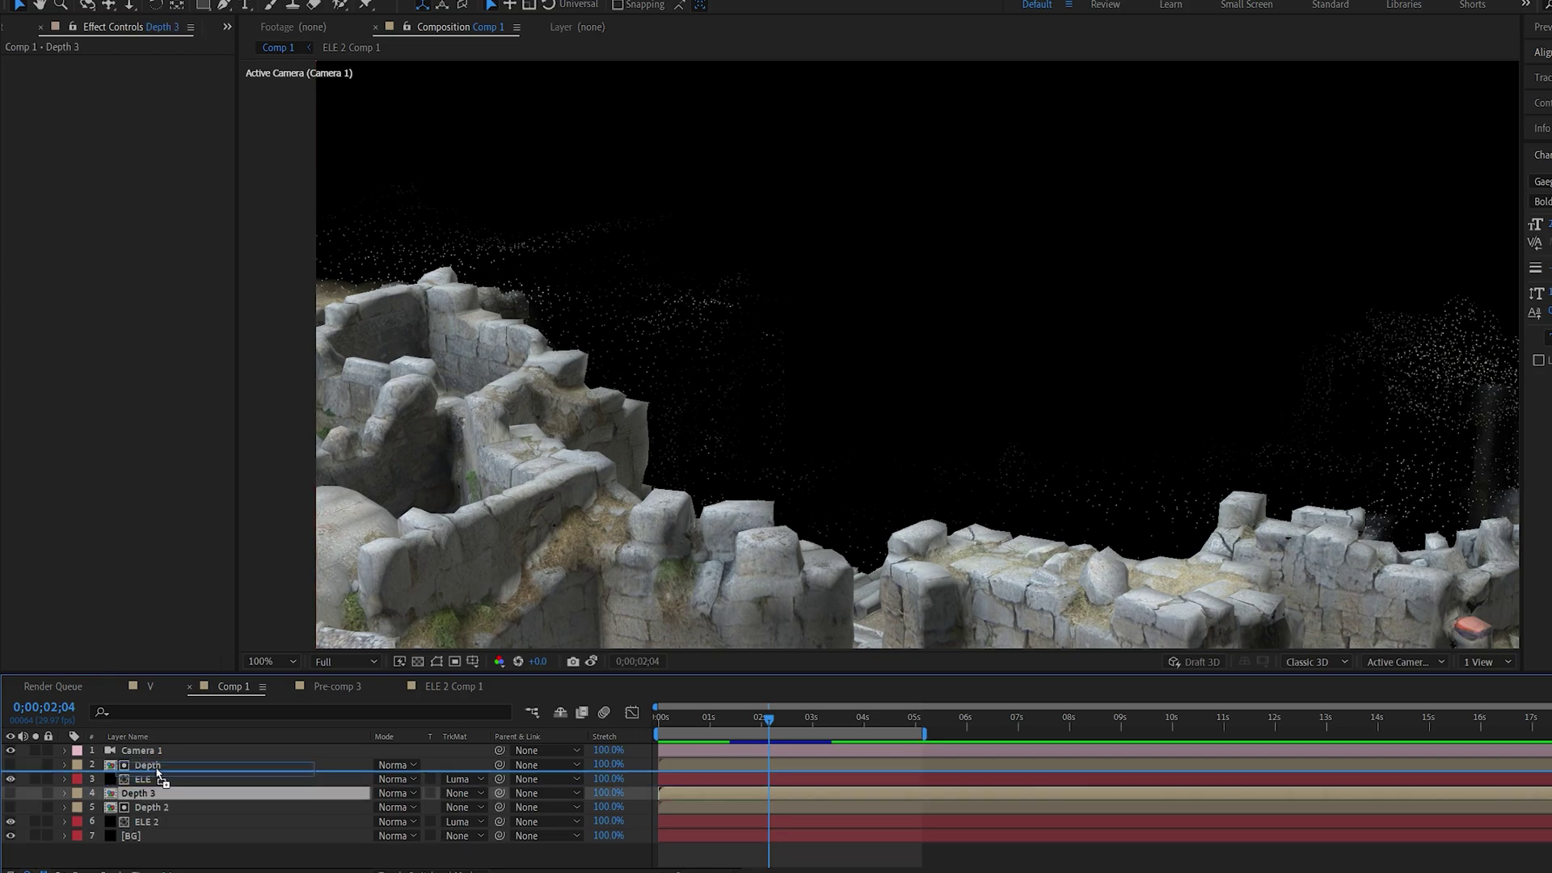
pyautogui.moveTo(148, 792); pyautogui.dragTo(166, 764)
# - Add an adjustment layer directly below Depth 3 and set its track matte to the luma of Depth 3
pyautogui.rightClick(253, 847)
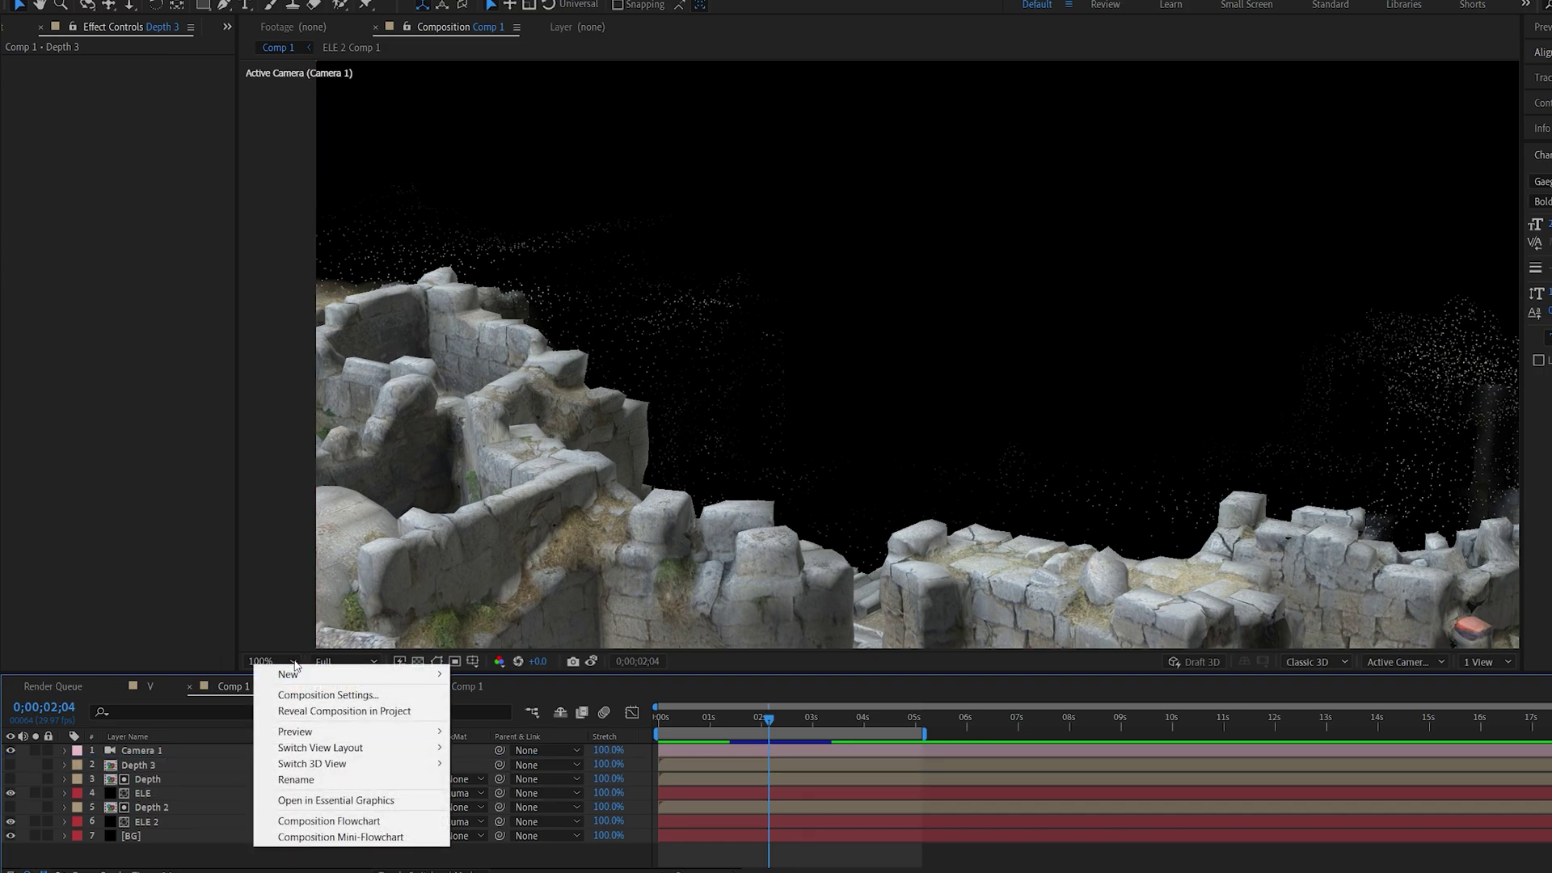
pyautogui.moveTo(279, 669)
pyautogui.click(520, 787)
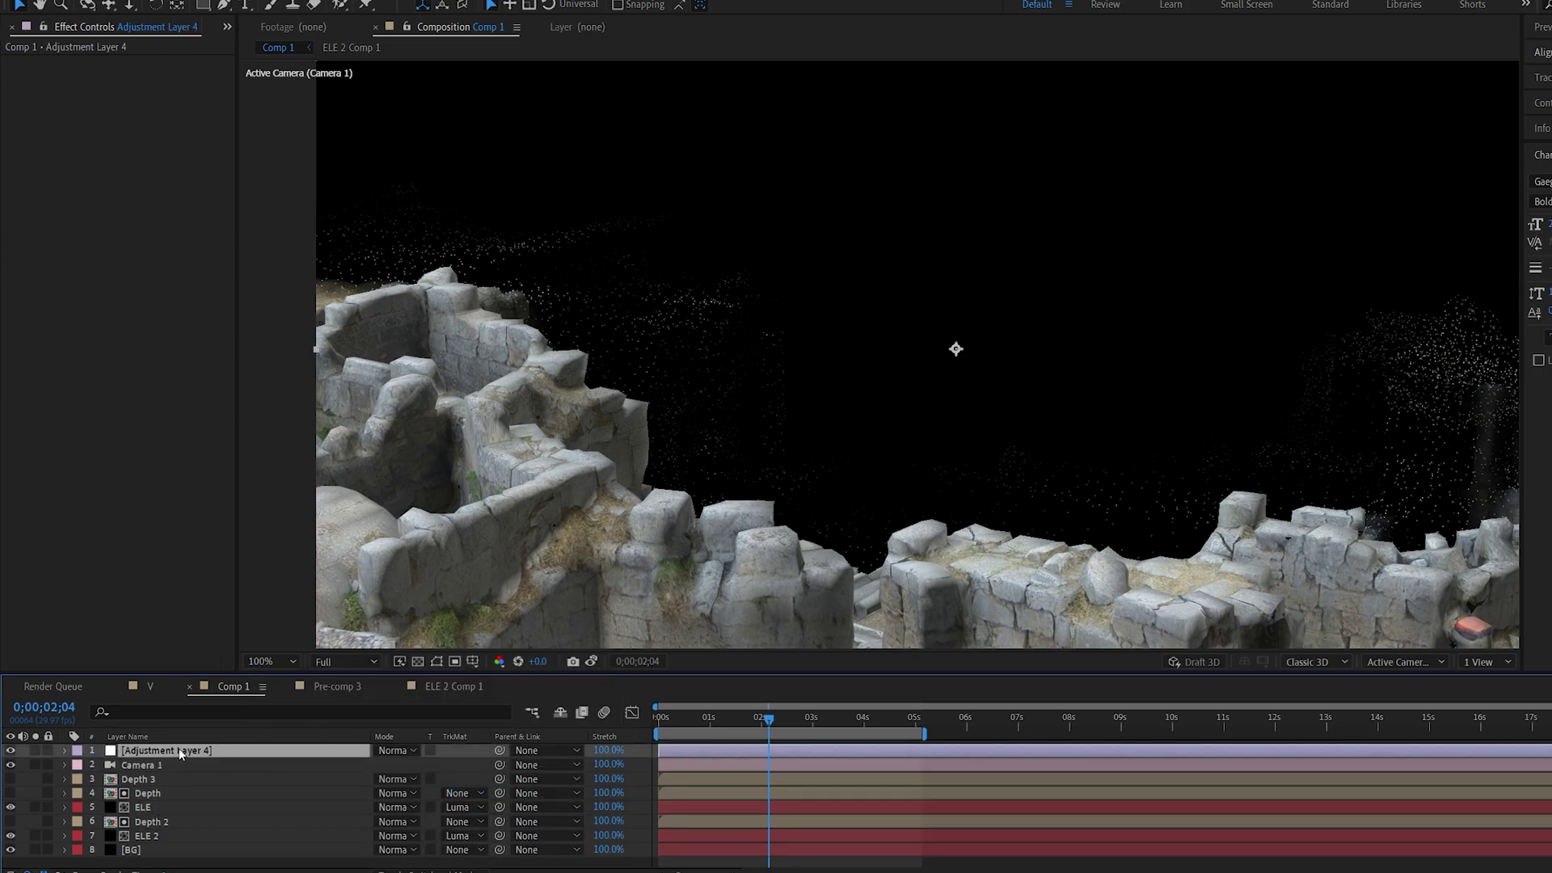
pyautogui.moveTo(173, 752); pyautogui.dragTo(181, 785)
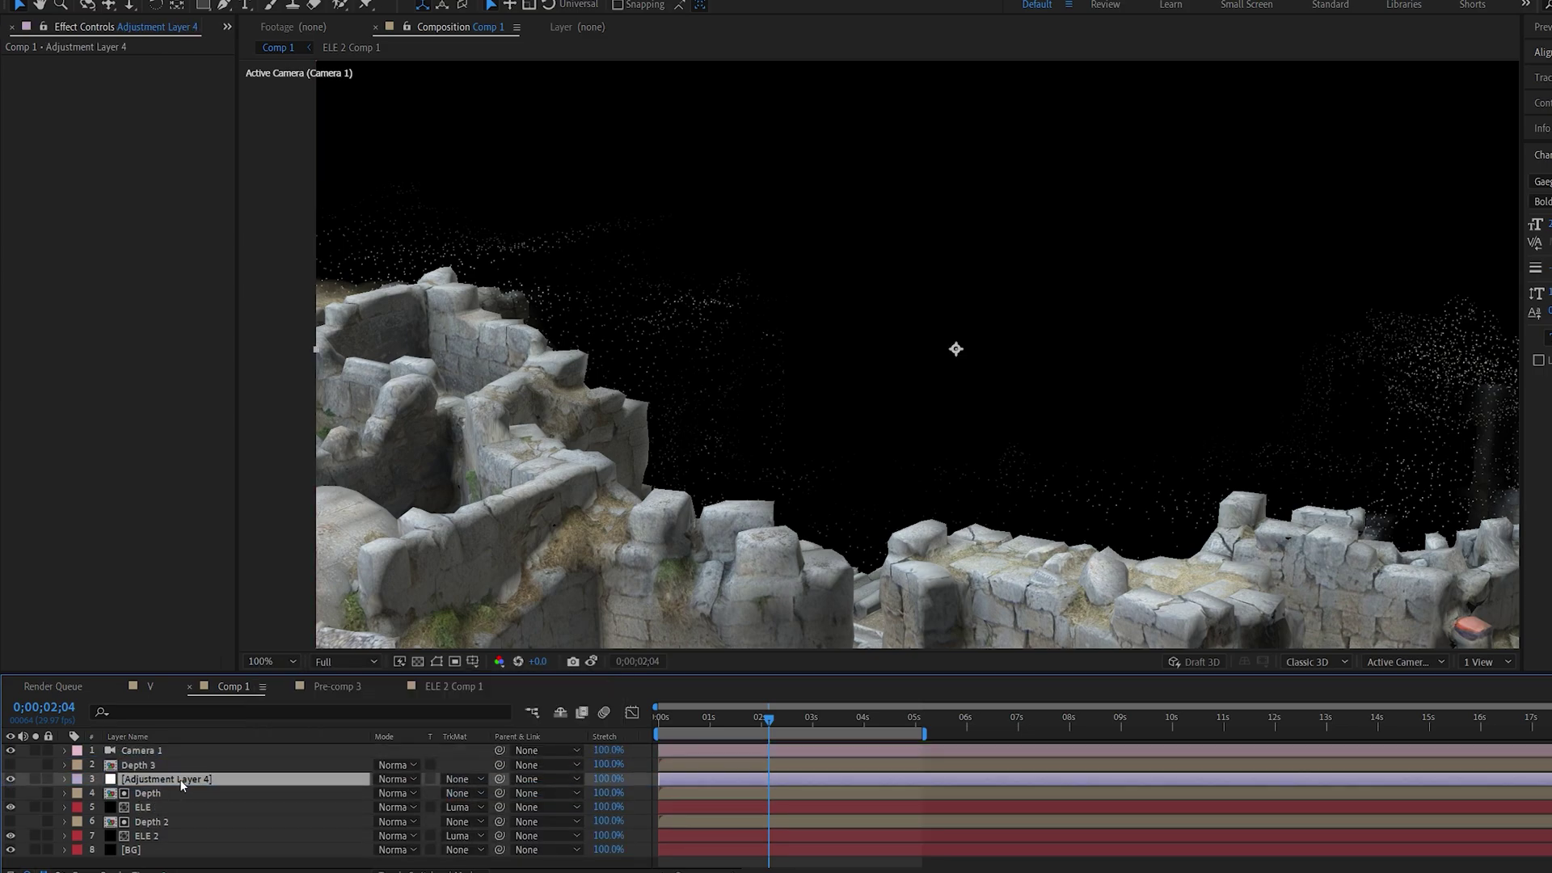
pyautogui.click(466, 779)
pyautogui.click(486, 848)
# - Apply Glow to Adjustment Layer 4 with Glow Threshold 45.1%, Glow Radius 30.0 and Glow Intensity 1.5
pyautogui.hotkey('ctrl', 'space')
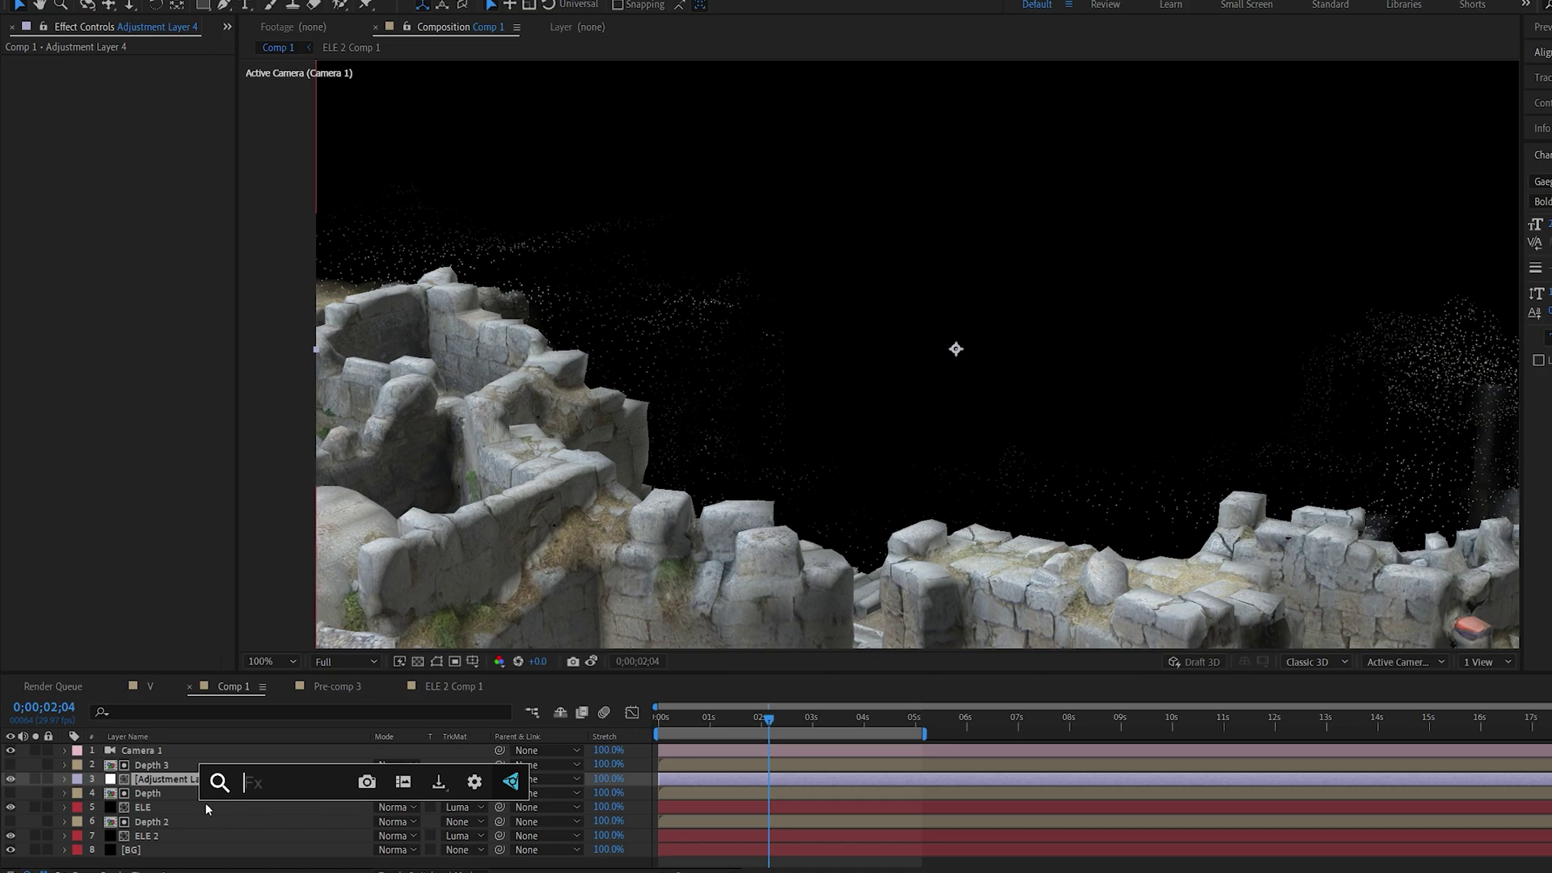
pyautogui.write('glow')
pyautogui.press('Return')
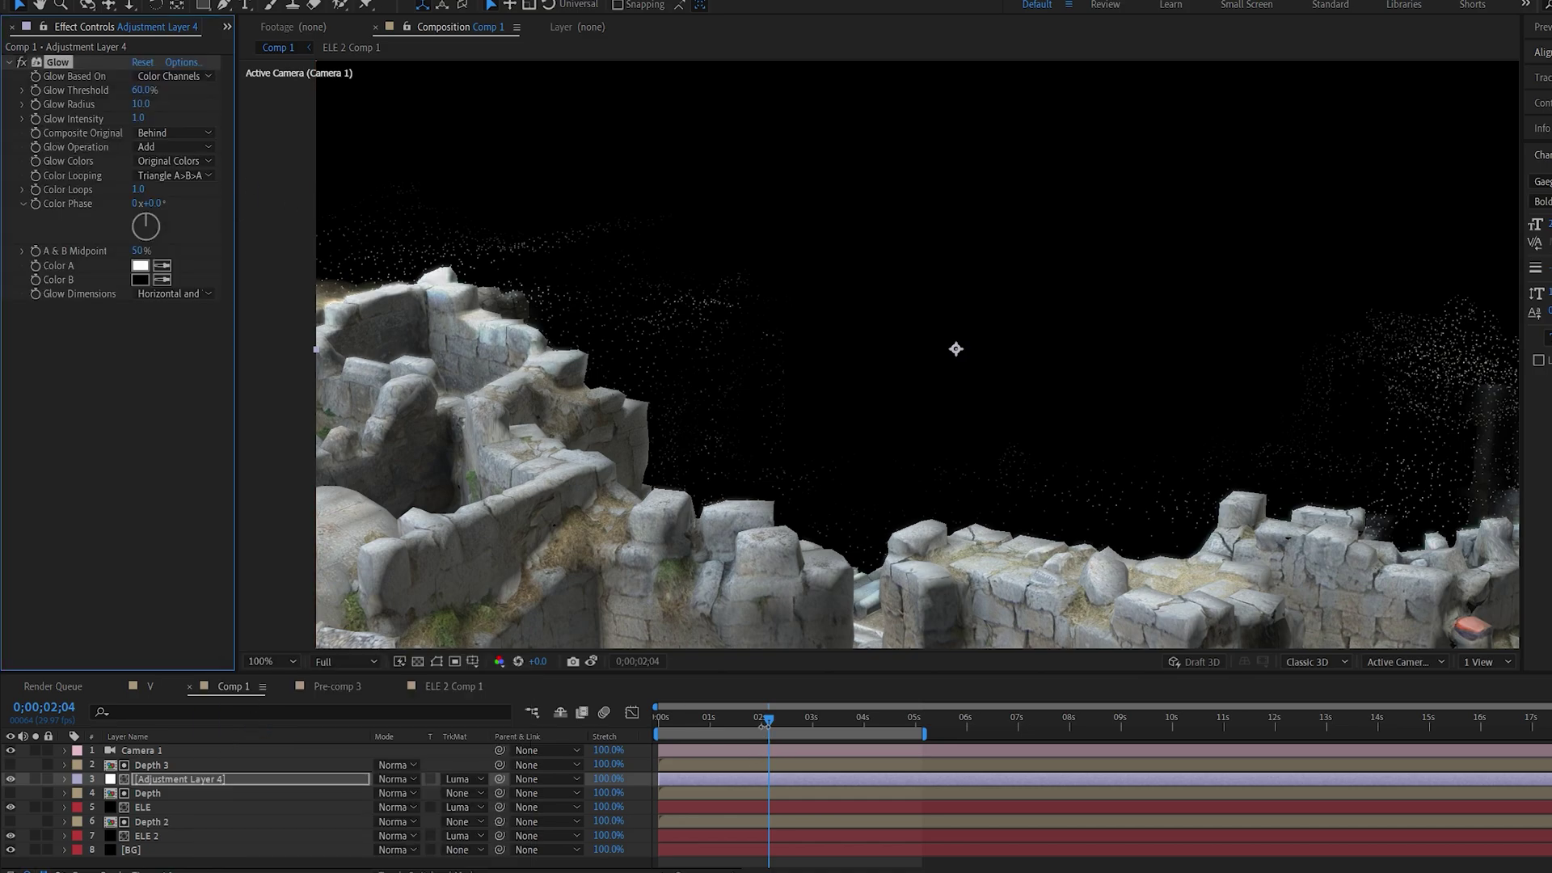
pyautogui.moveTo(766, 720); pyautogui.dragTo(797, 718)
pyautogui.moveTo(133, 105); pyautogui.dragTo(183, 122)
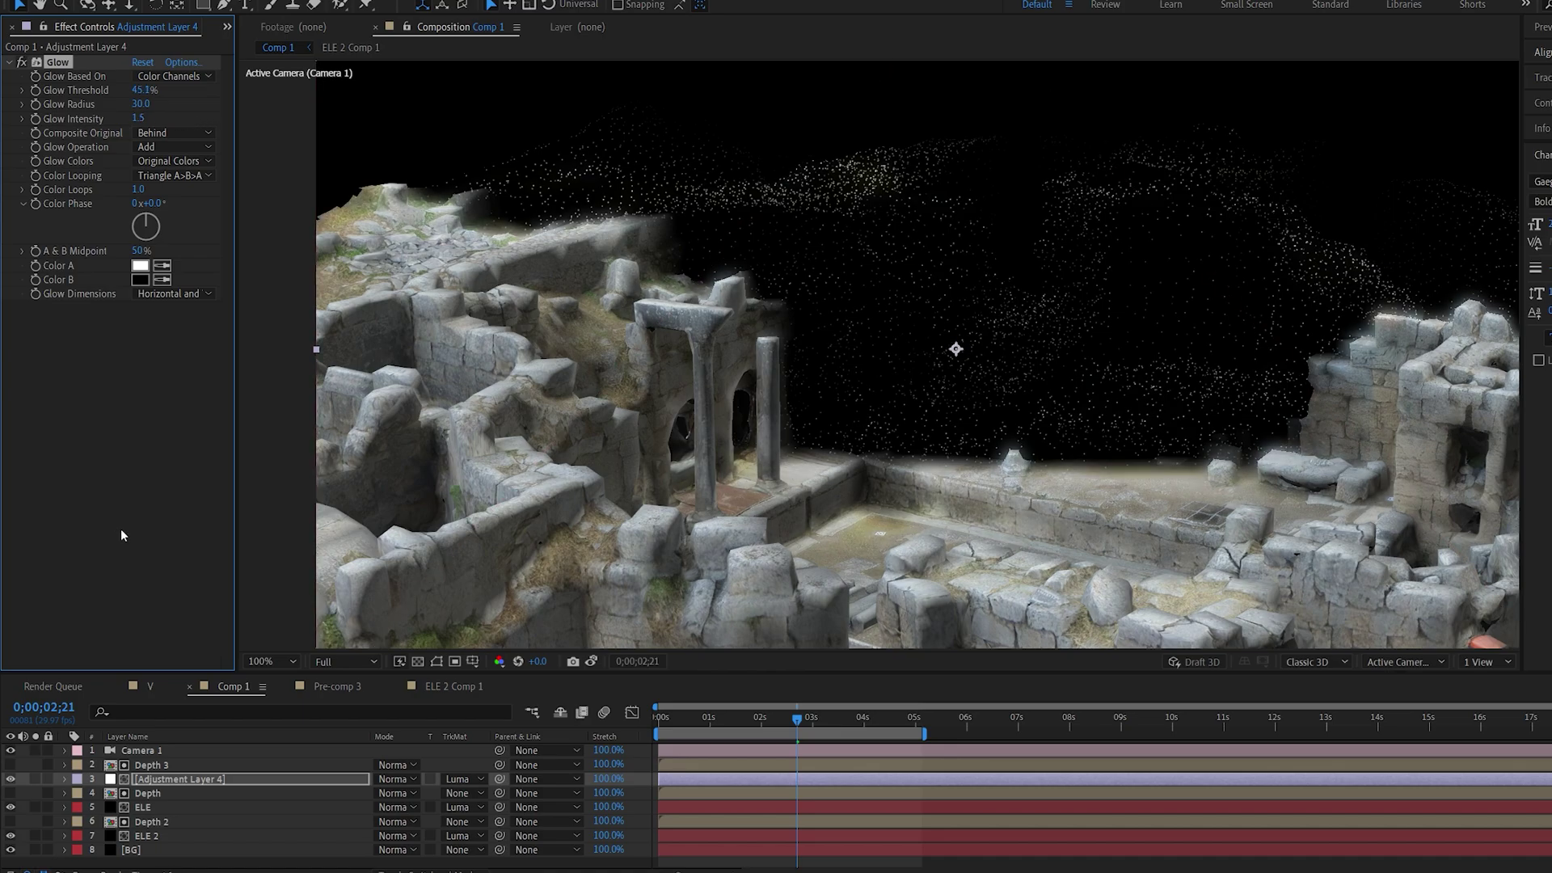
# - Add Curves to Adjustment Layer 4, lowering the red channel and raising the blue channel to tint the glow cyan-blue
pyautogui.hotkey('ctrl', 'space')
pyautogui.write('cu')
pyautogui.click(78, 647)
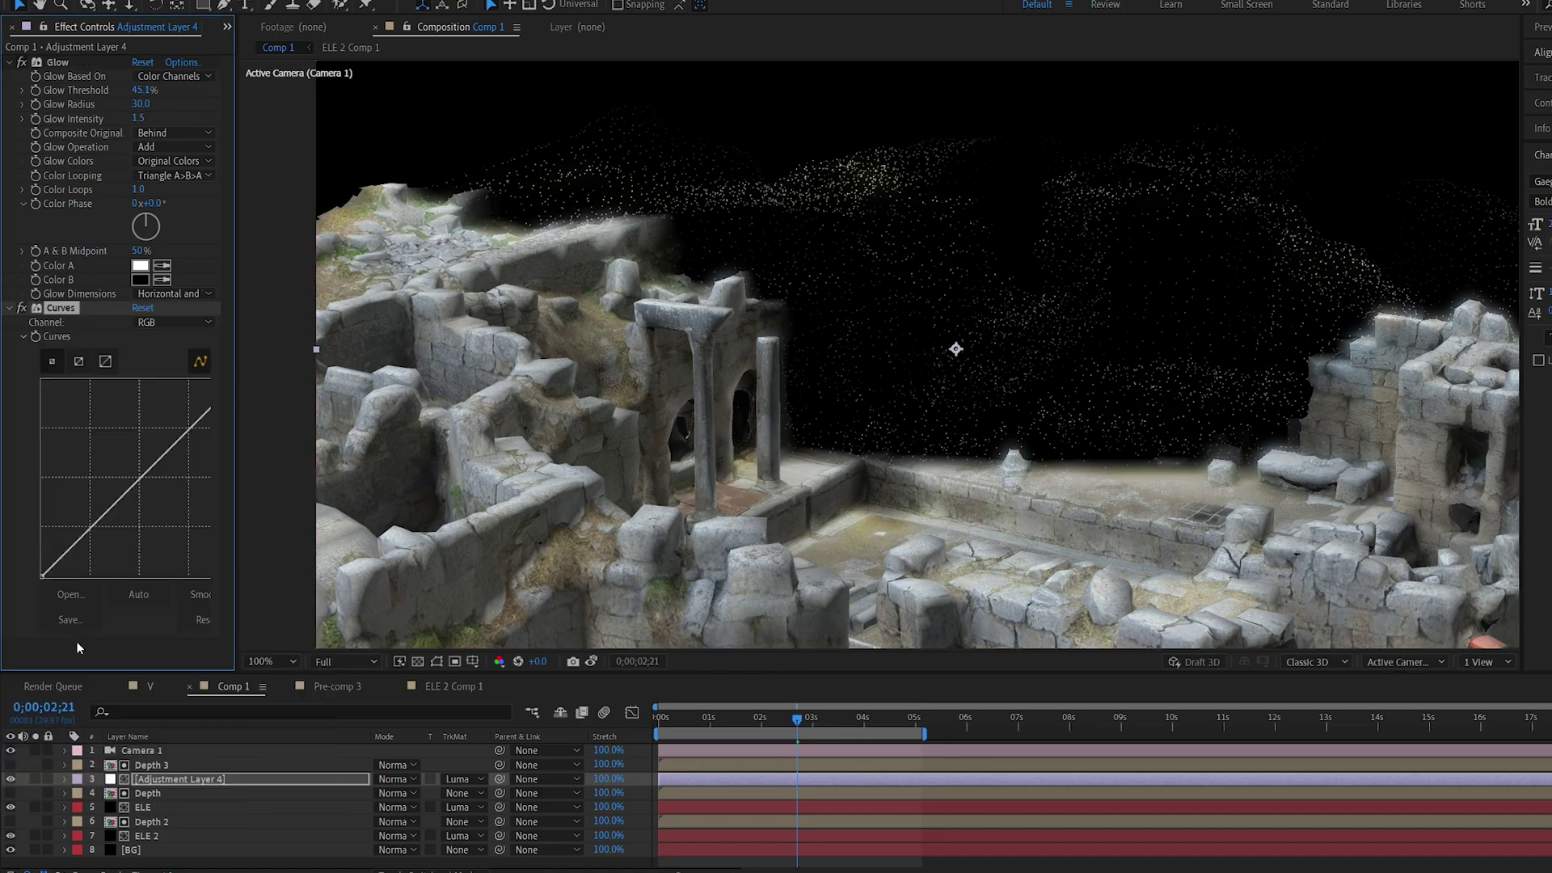
pyautogui.click(160, 323)
pyautogui.click(150, 350)
pyautogui.moveTo(143, 478); pyautogui.dragTo(159, 517)
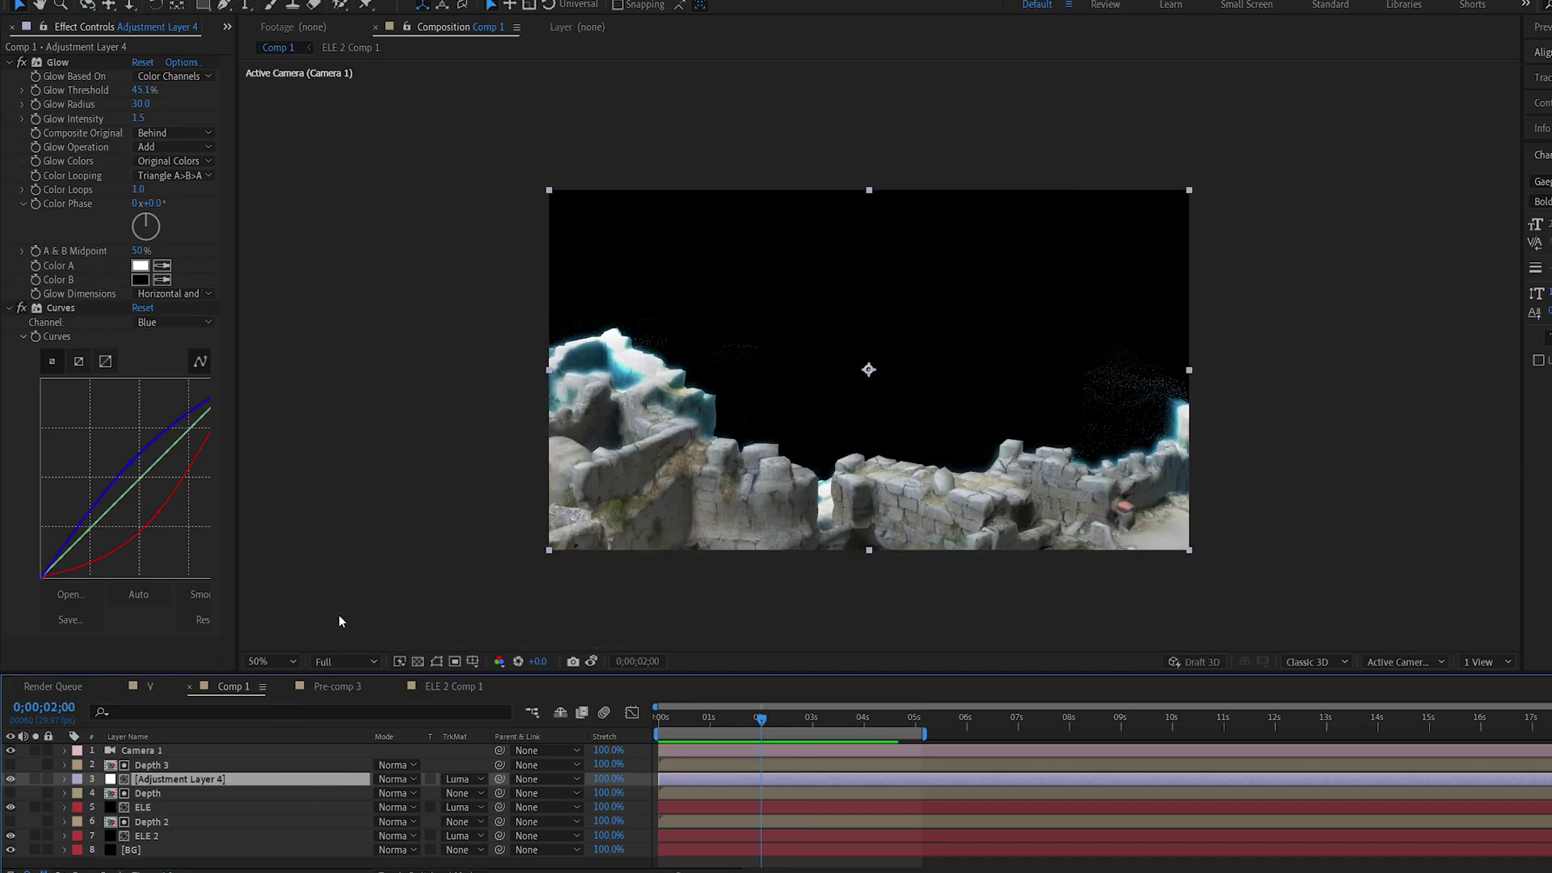
# - Set the blending mode of Adjustment Layer 4 to Add and preview the glowing scan edge
pyautogui.scroll(2, 362, 598)
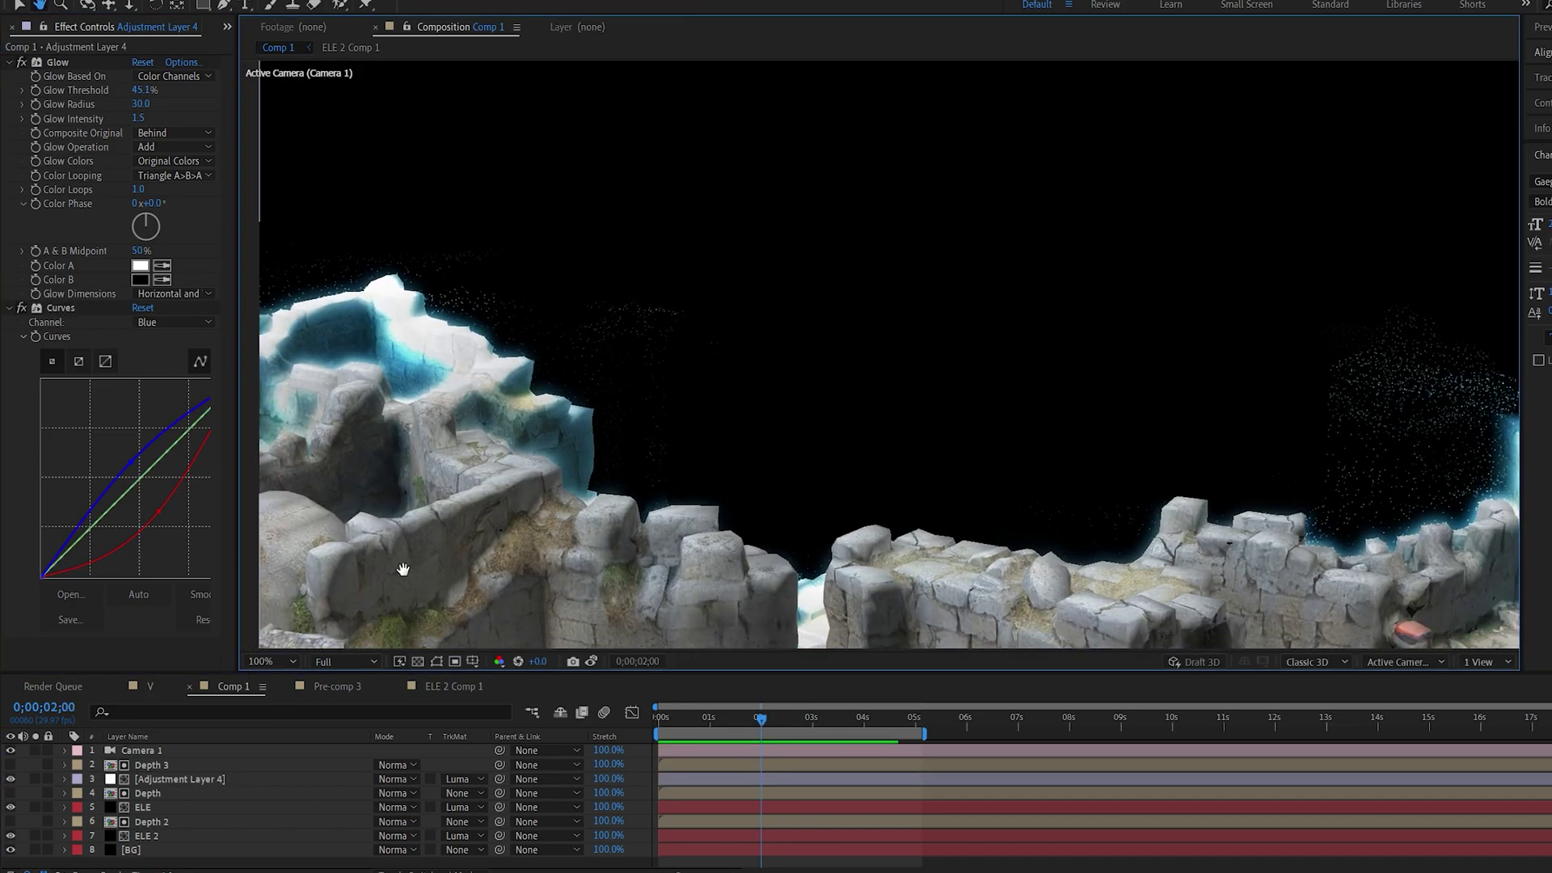
pyautogui.press('v')
pyautogui.click(405, 779)
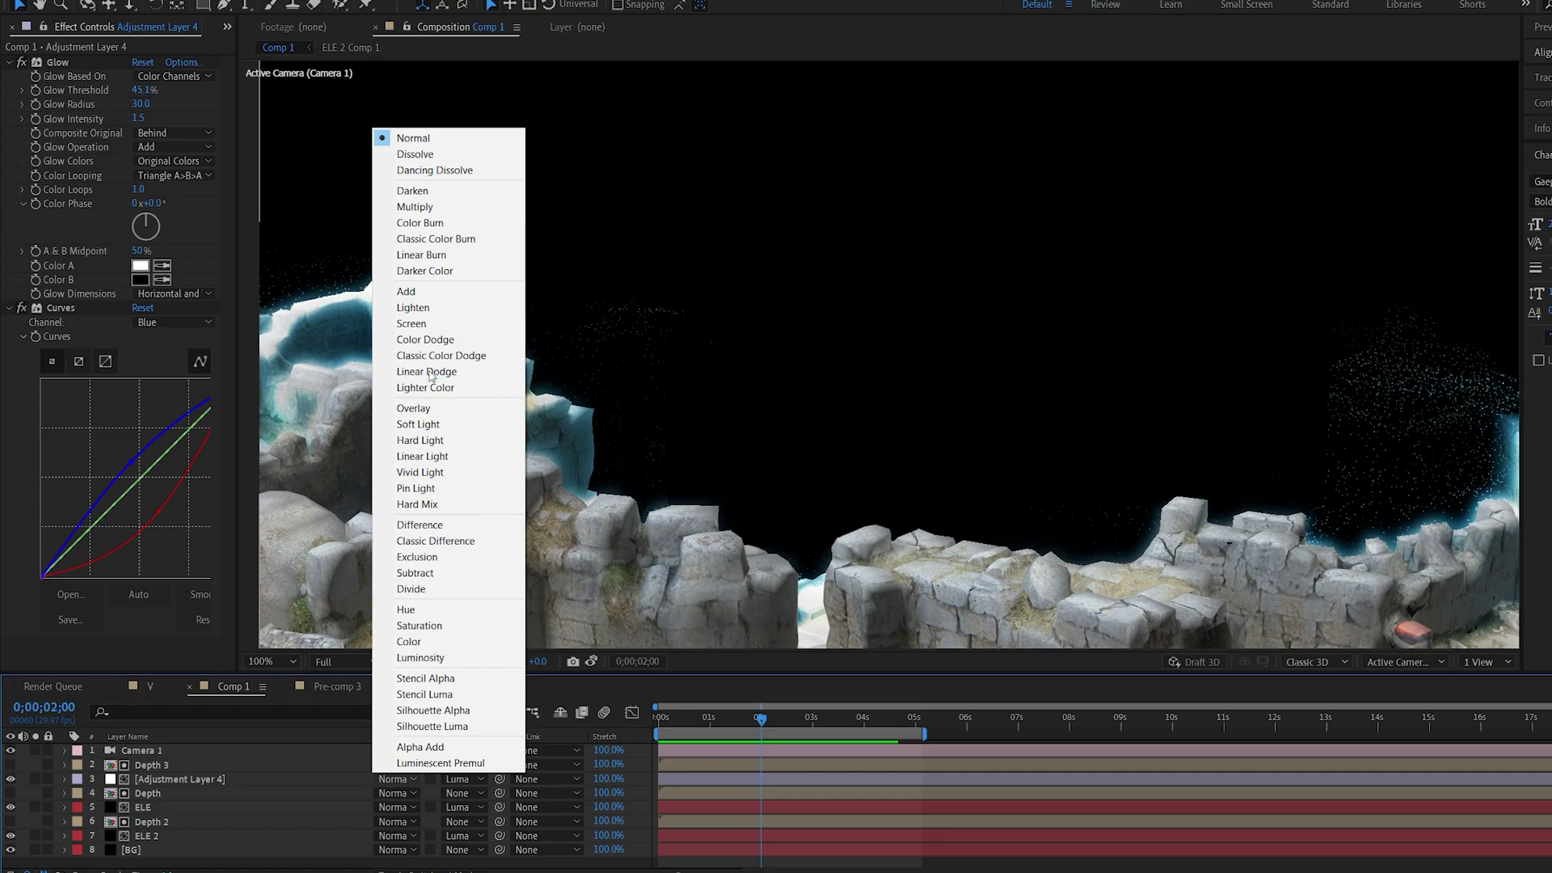
pyautogui.click(406, 292)
pyautogui.press('space')
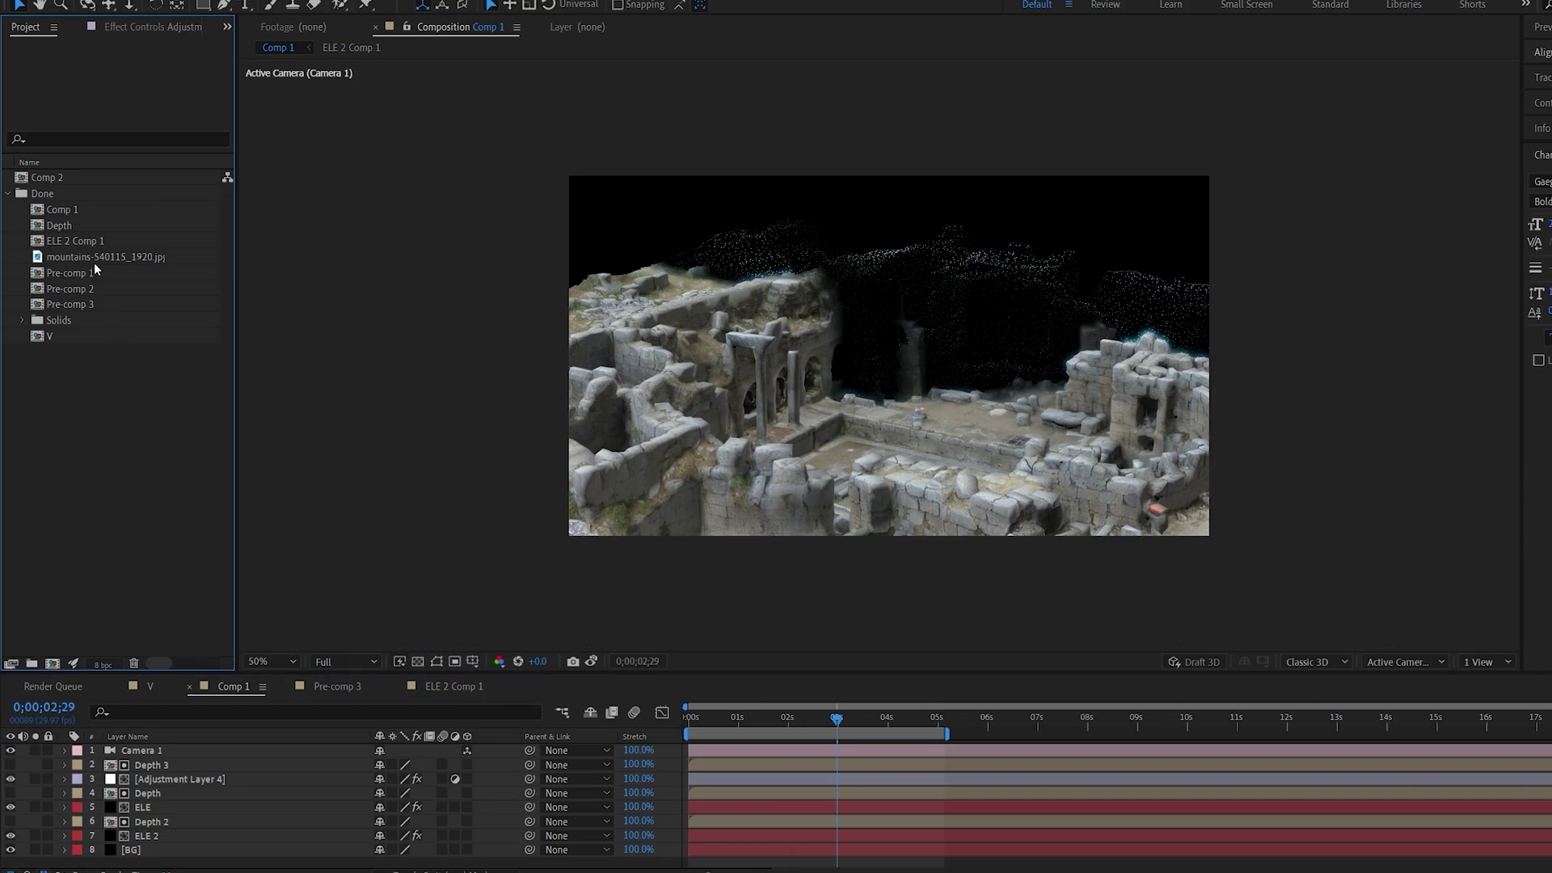
# - Add mountains-540115_1920.jpg directly below ELE 2 as a 3D layer, rotating and positioning it as a sky backdrop behind the ruins
pyautogui.moveTo(94, 259); pyautogui.dragTo(174, 840)
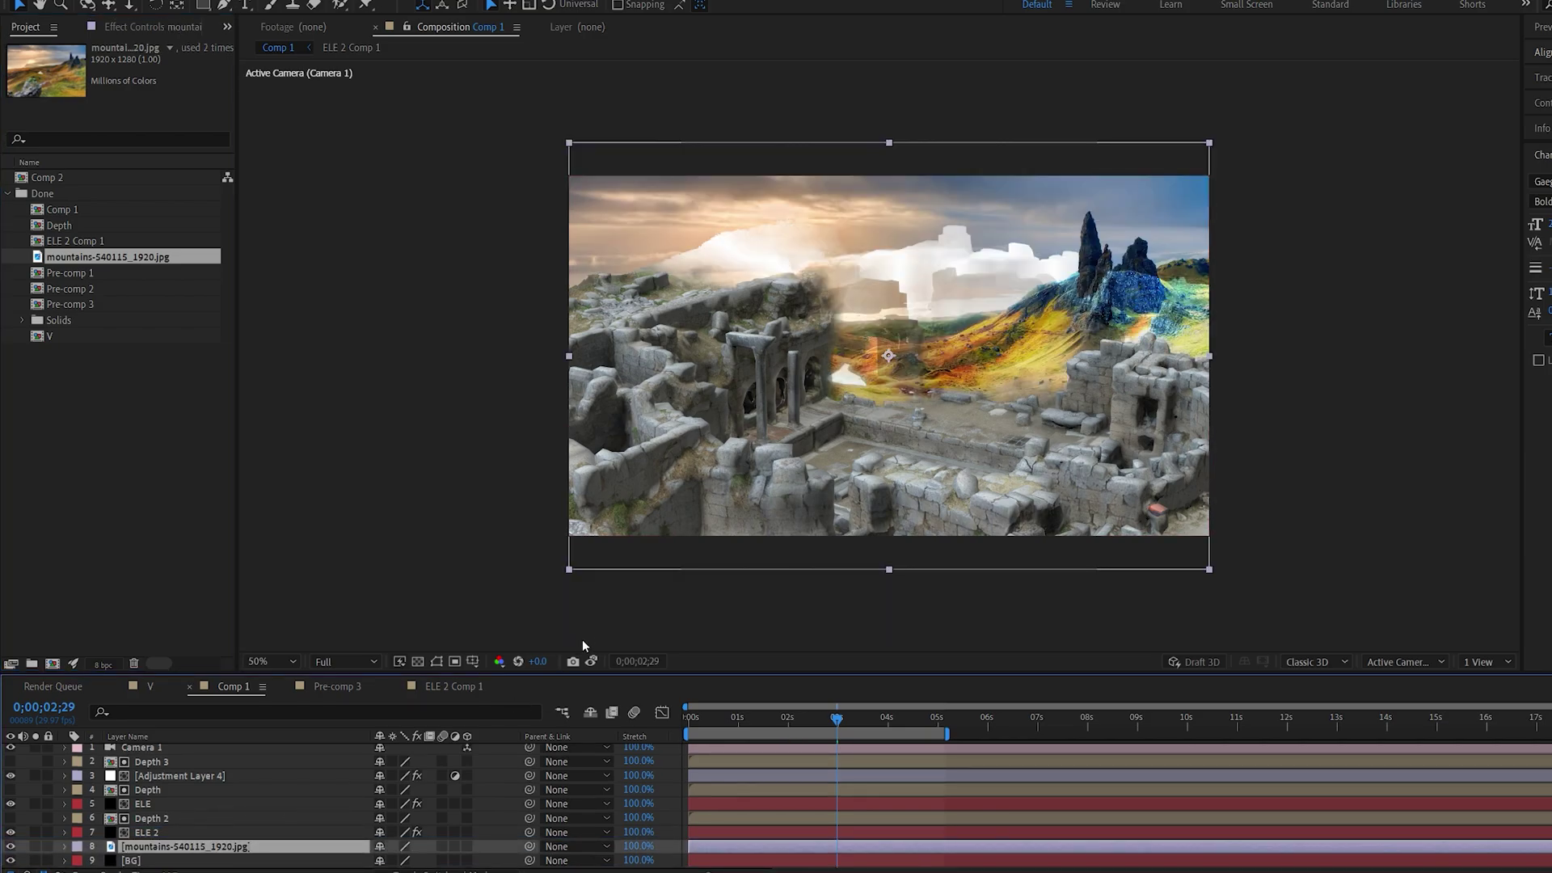
pyautogui.click(466, 847)
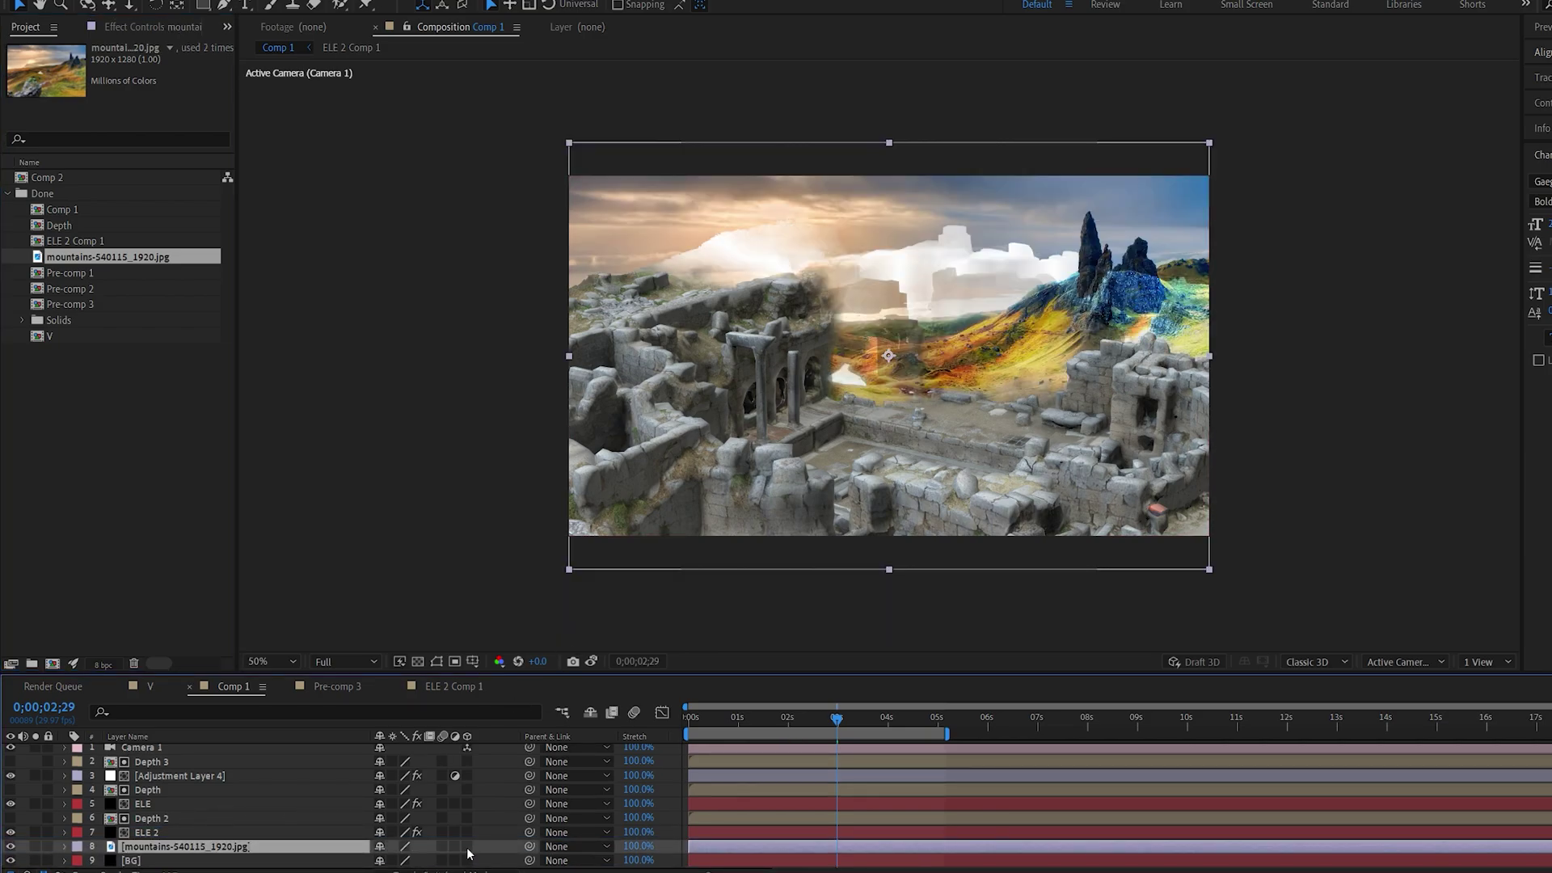
pyautogui.click(35, 847)
pyautogui.press('r')
pyautogui.scroll(-2, 434, 842)
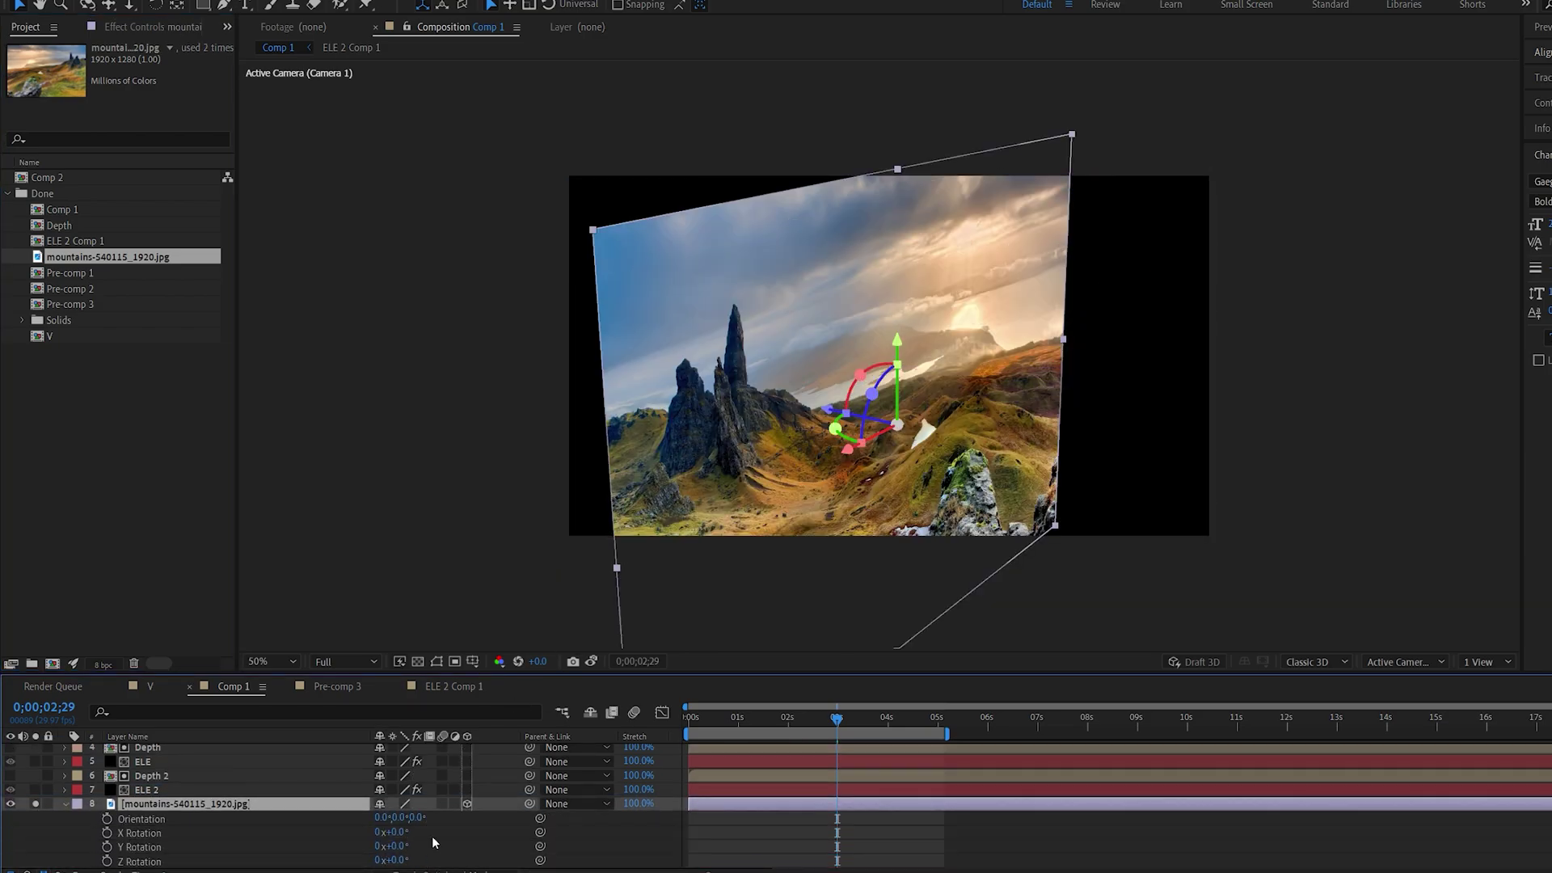
pyautogui.moveTo(398, 847)
pyautogui.mouseDown()
pyautogui.moveTo(440, 845)
pyautogui.moveTo(390, 836)
pyautogui.moveTo(415, 846)
pyautogui.mouseUp()
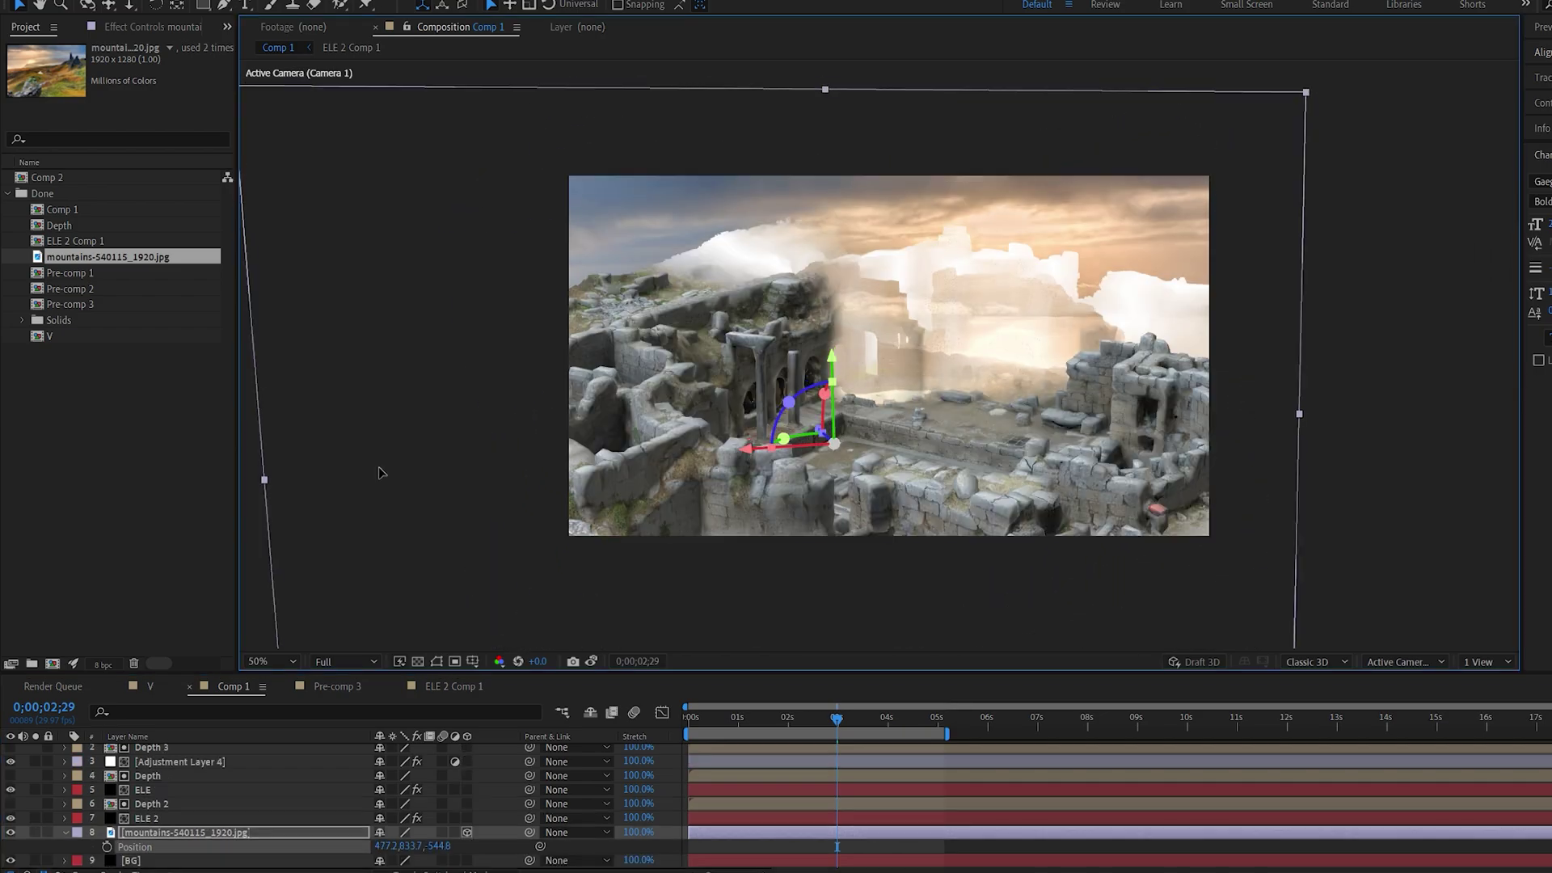
pyautogui.moveTo(382, 472); pyautogui.dragTo(379, 482)
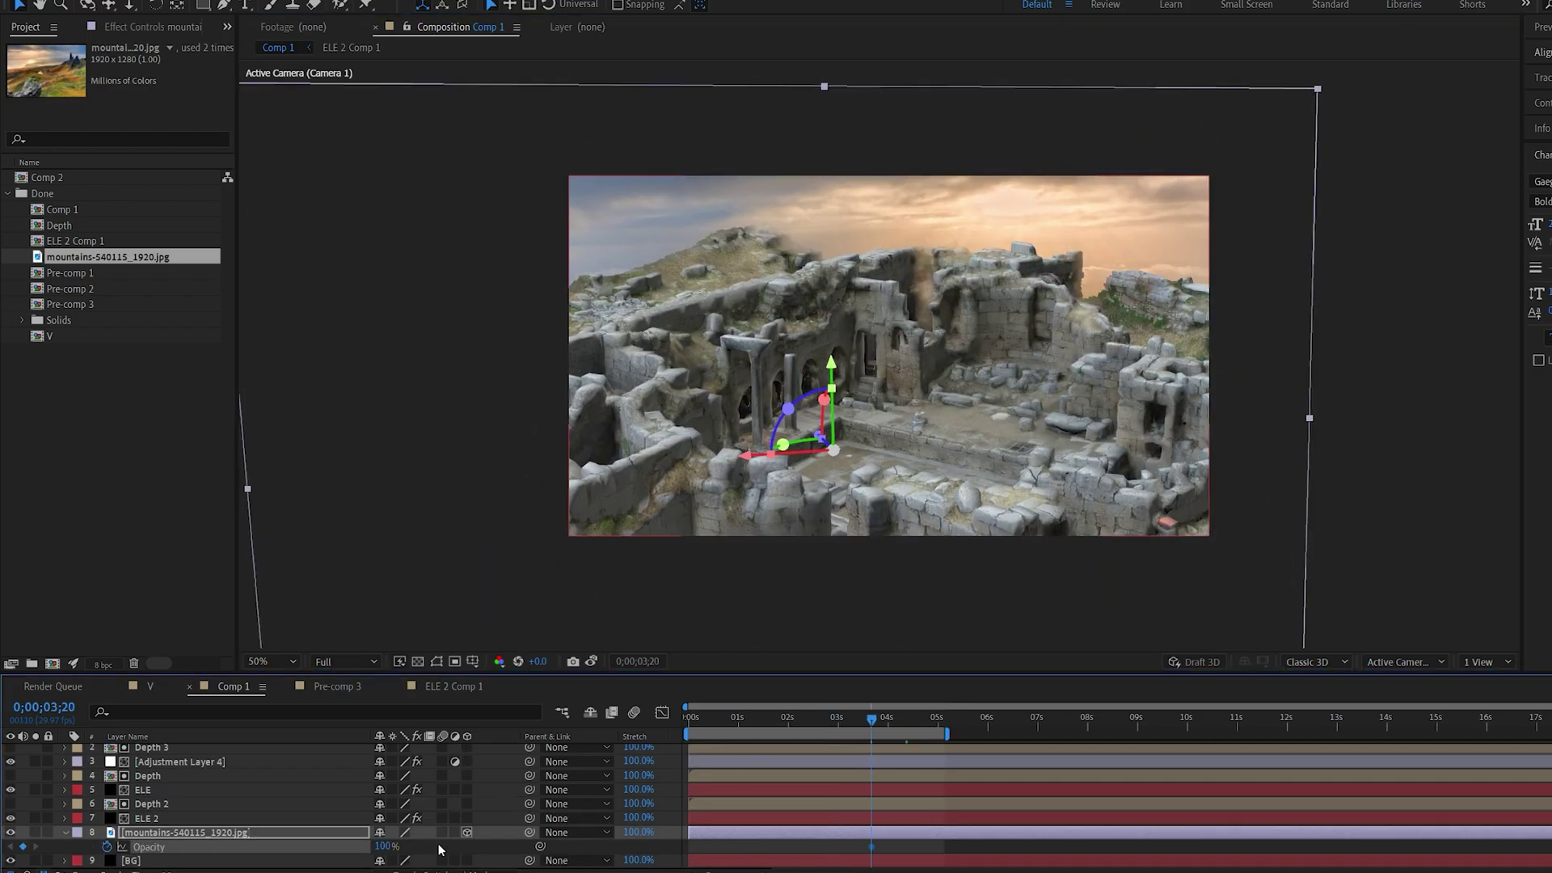
# - Keyframe the mountains layer's opacity from 0% at 0;00;03;20 to 100% at 0;00;04;12 and preview the fade-in
pyautogui.click(380, 847)
pyautogui.write('0')
pyautogui.press('Return')
pyautogui.click(909, 724)
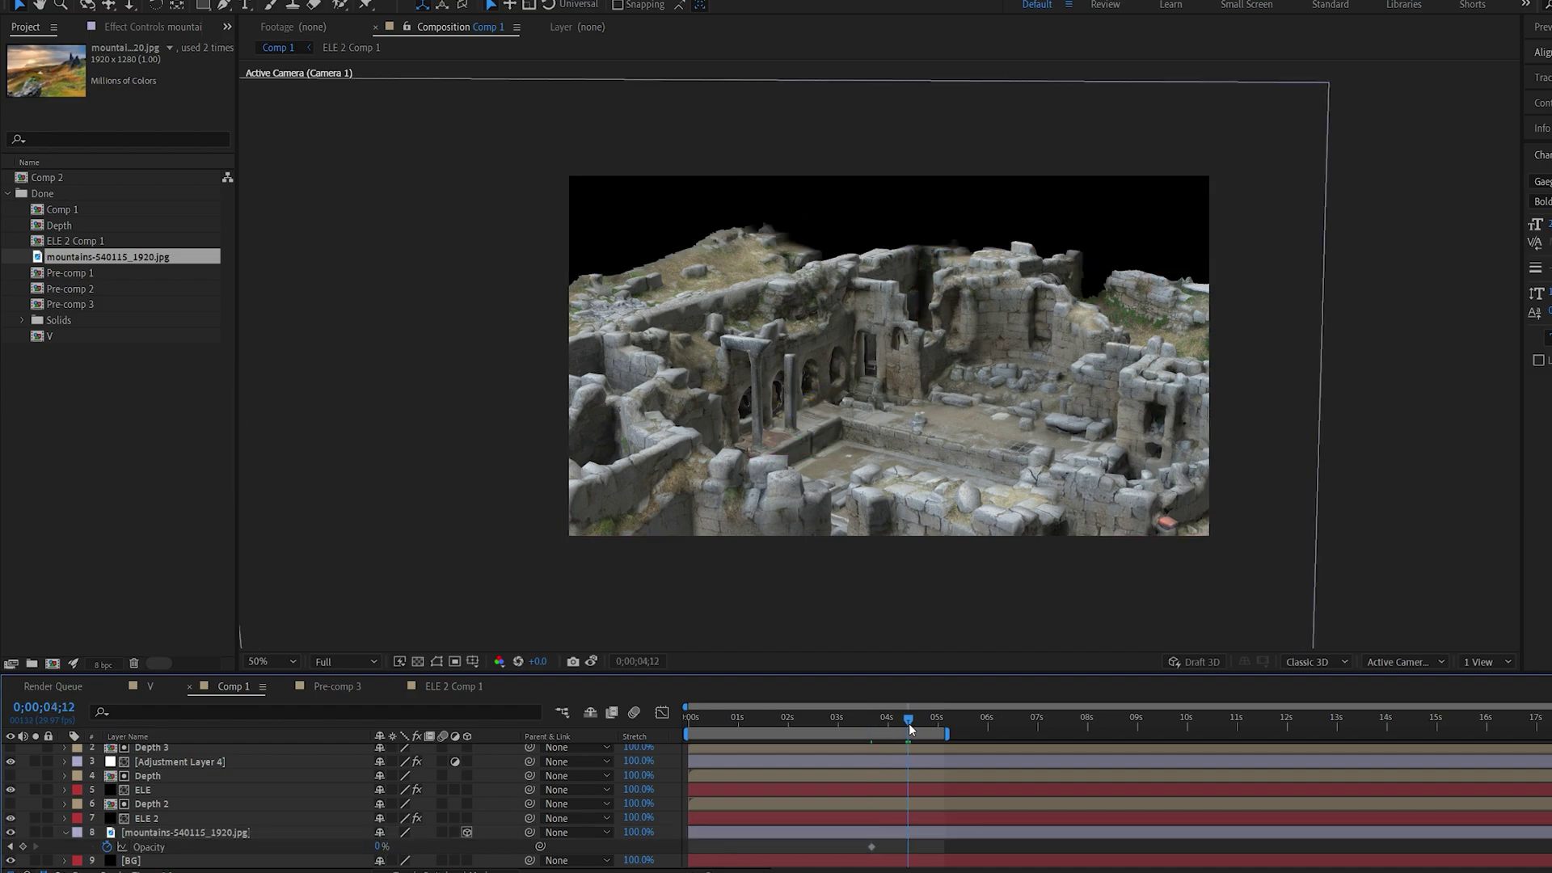
pyautogui.click(378, 847)
pyautogui.write('100')
pyautogui.press('Return')
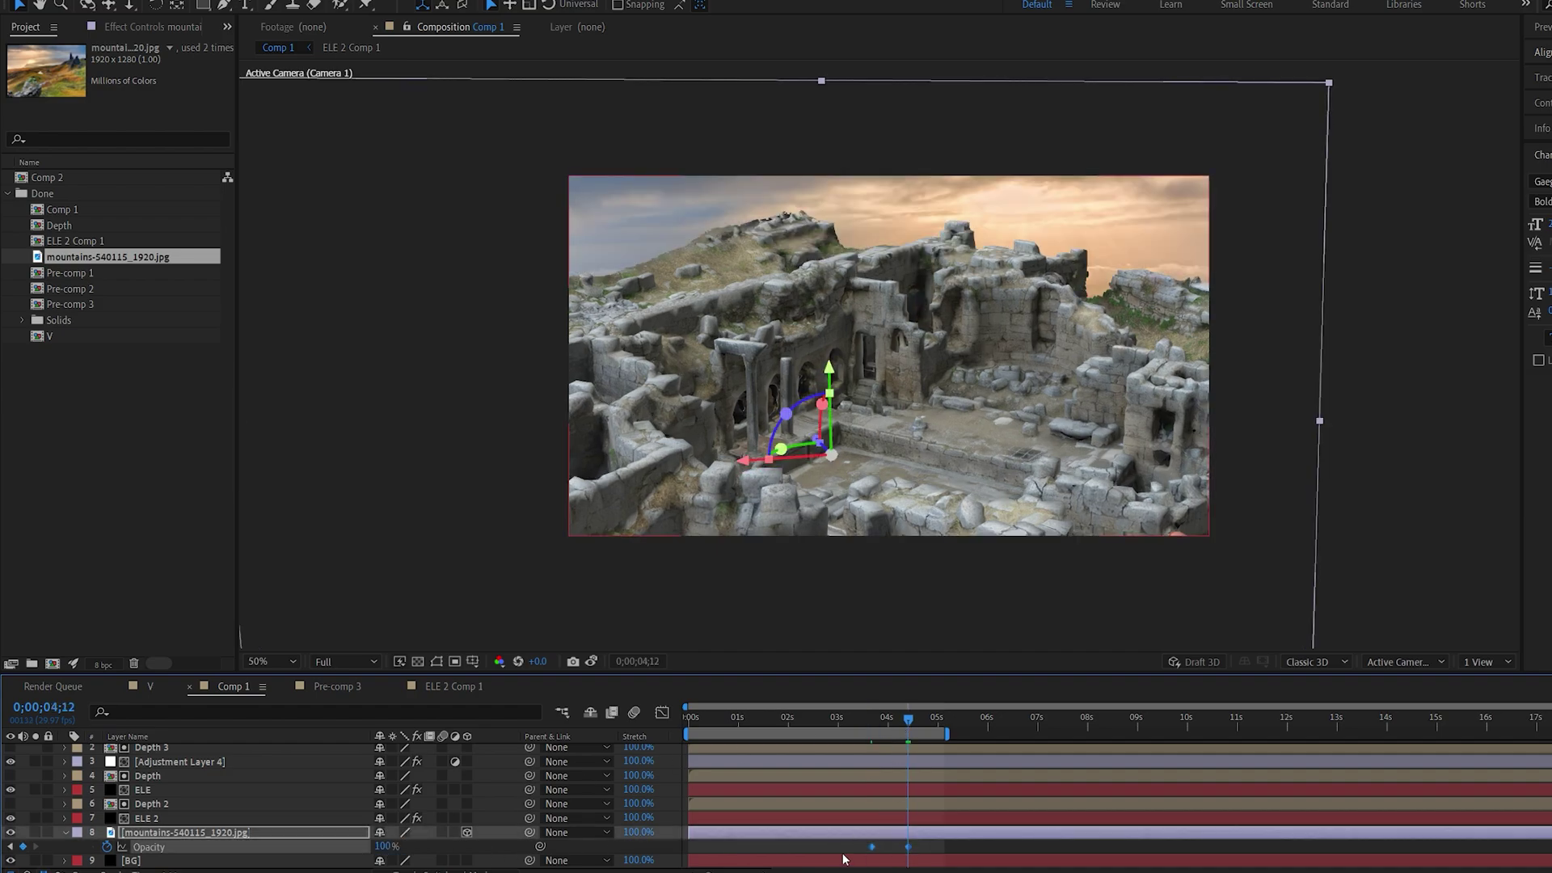
pyautogui.click(860, 723)
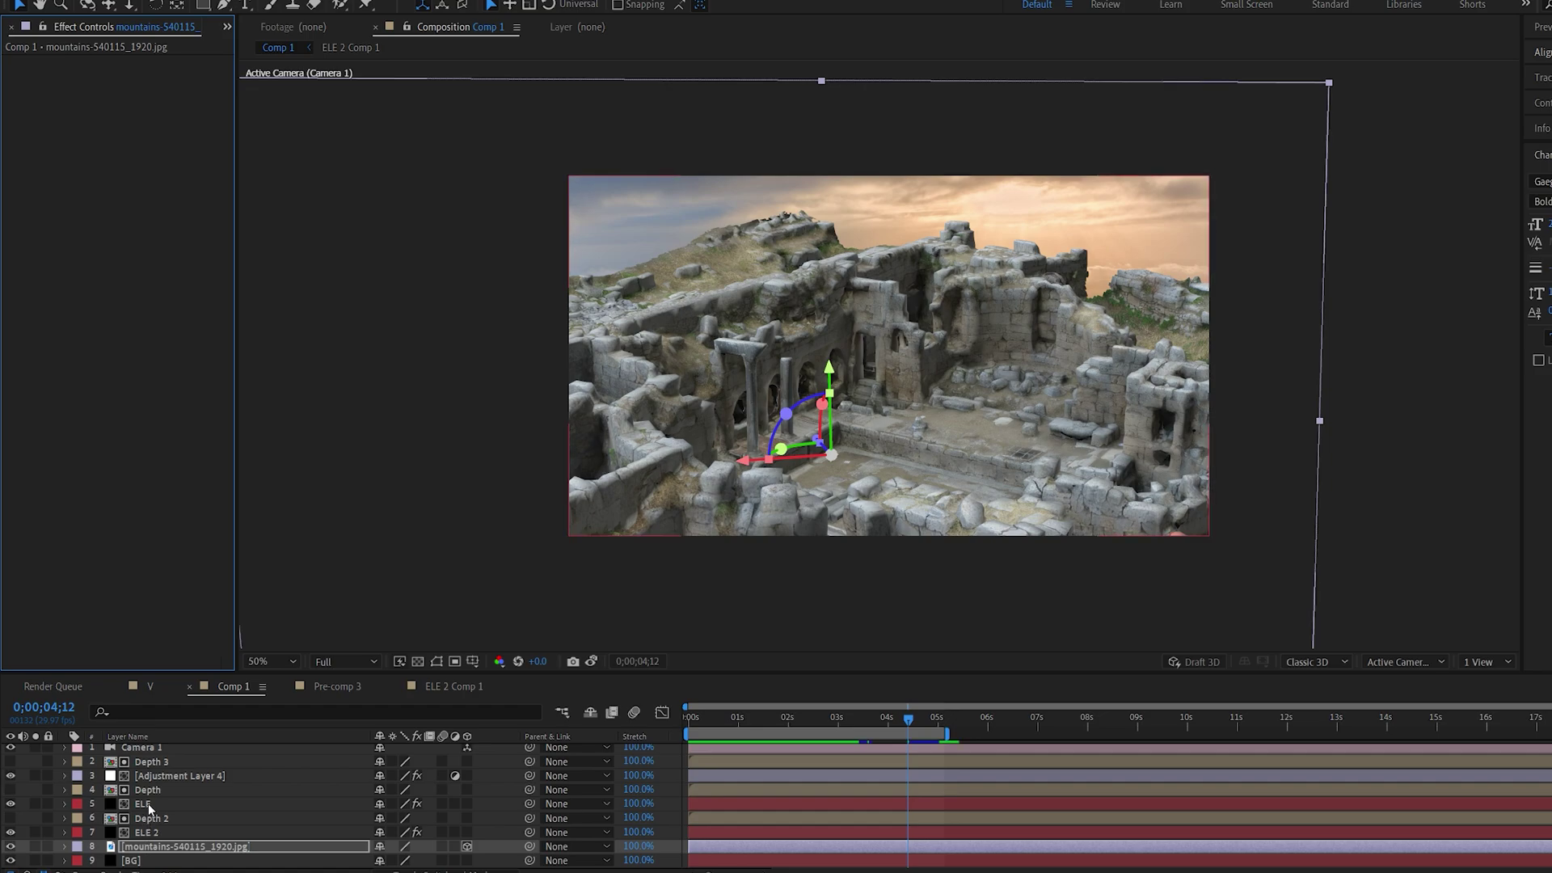
# - Enable SSAO ambient occlusion in the ELE layer's Element render settings, with SSAO Intensity 6.5
pyautogui.click(148, 805)
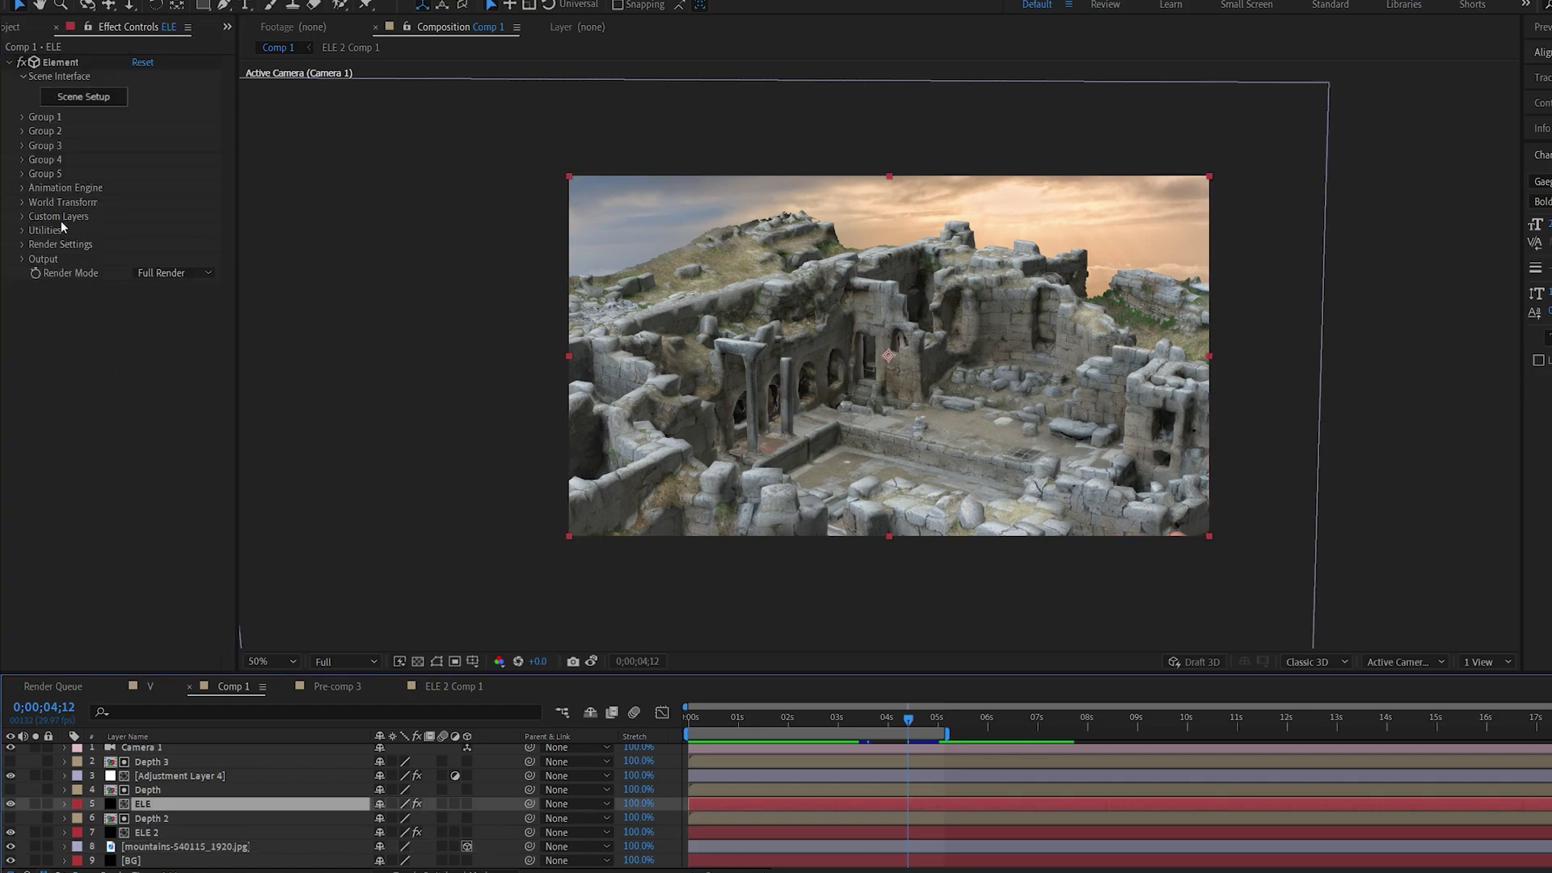
pyautogui.click(22, 230)
pyautogui.click(22, 232)
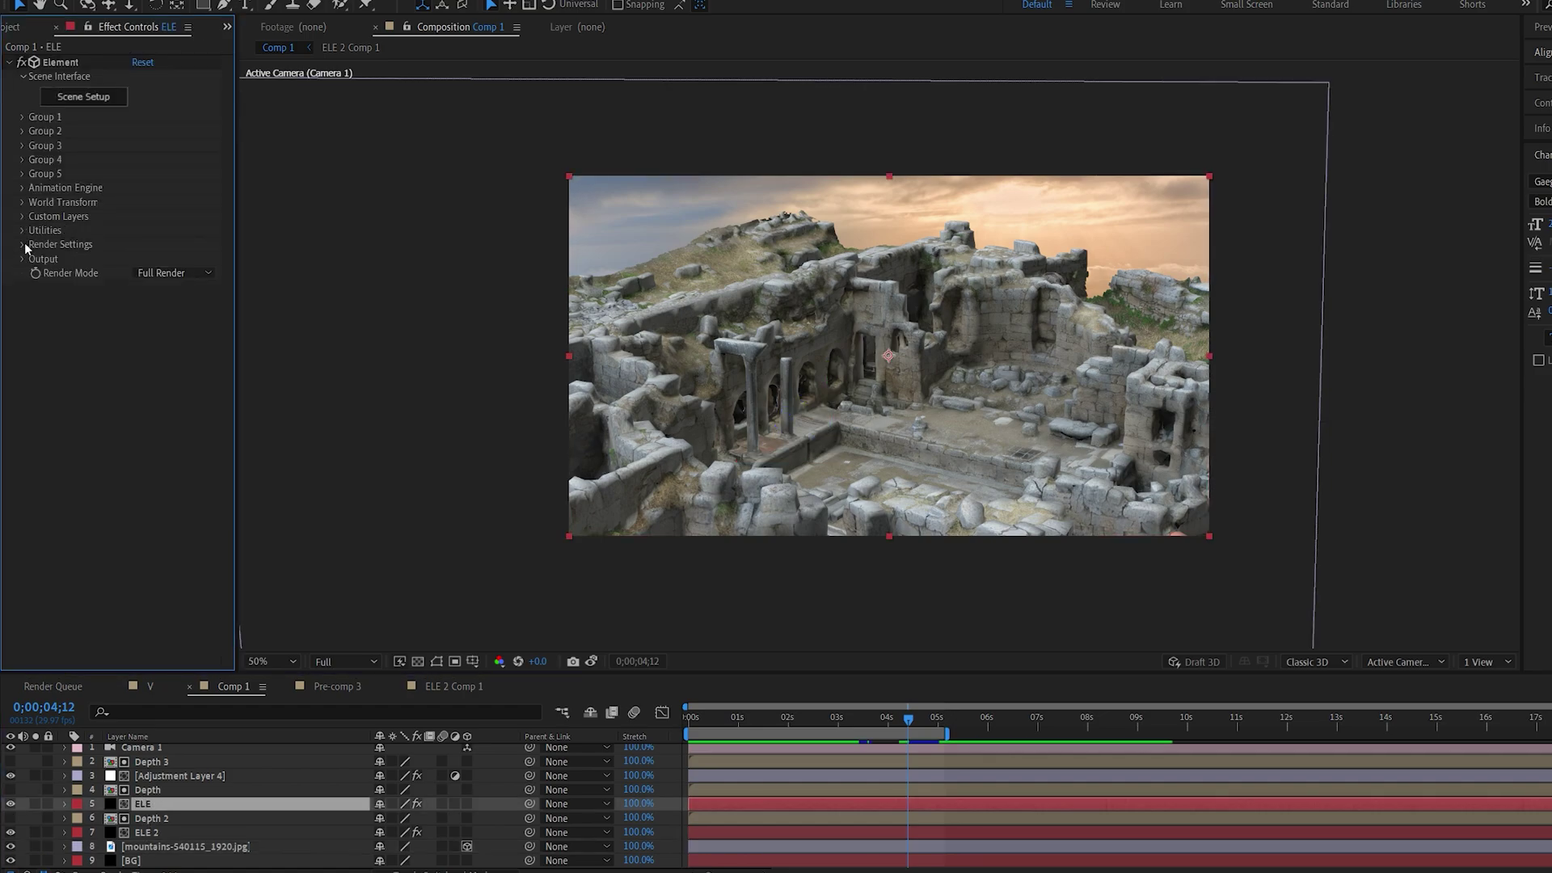
pyautogui.click(23, 244)
pyautogui.click(136, 330)
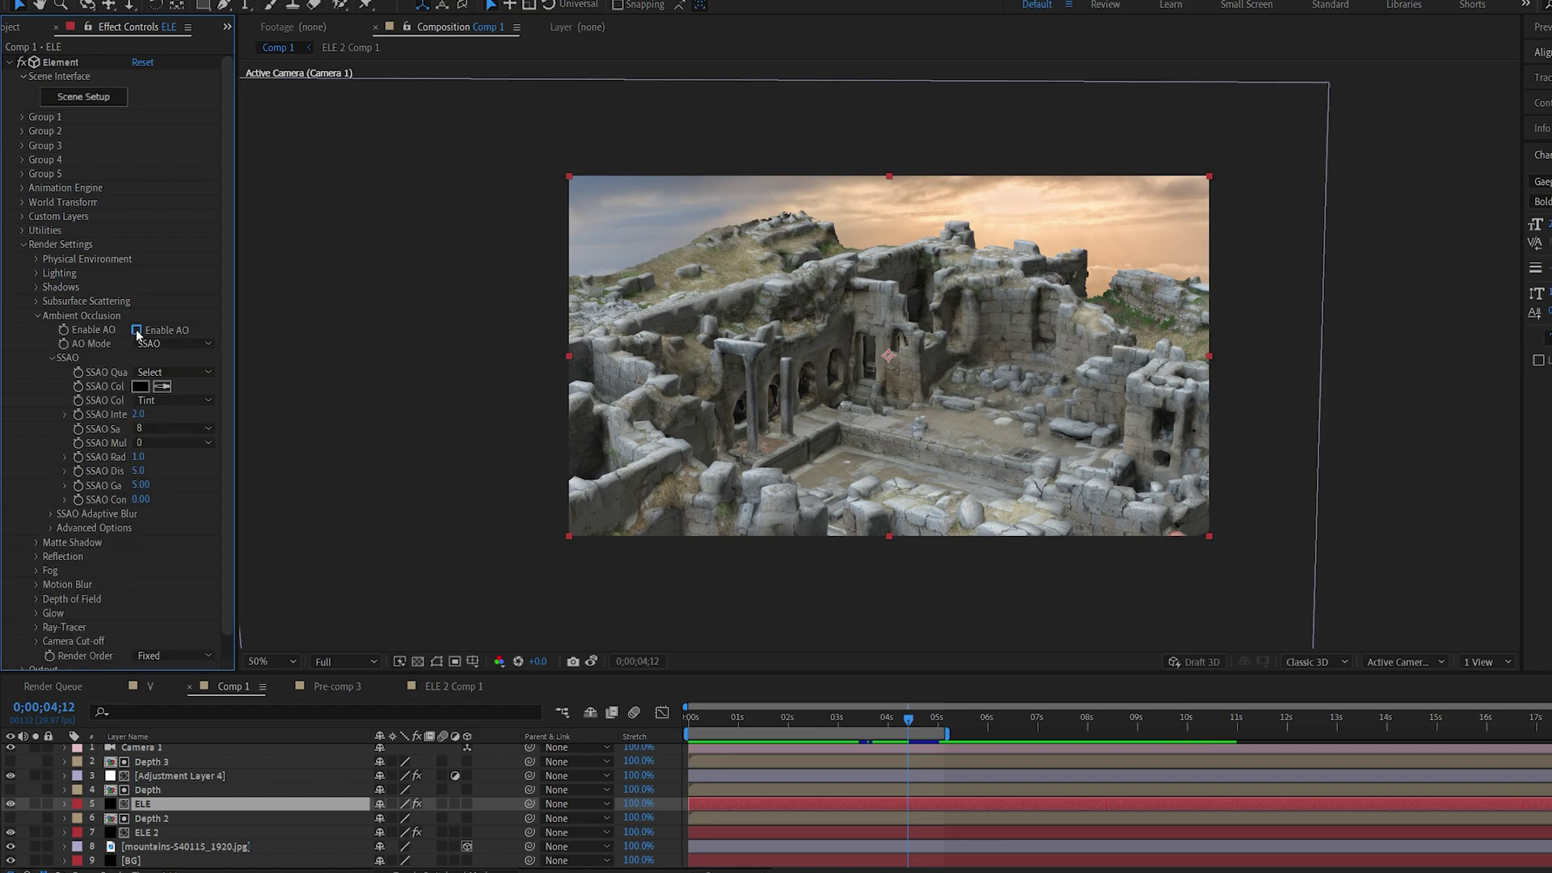
pyautogui.moveTo(173, 414); pyautogui.dragTo(189, 414)
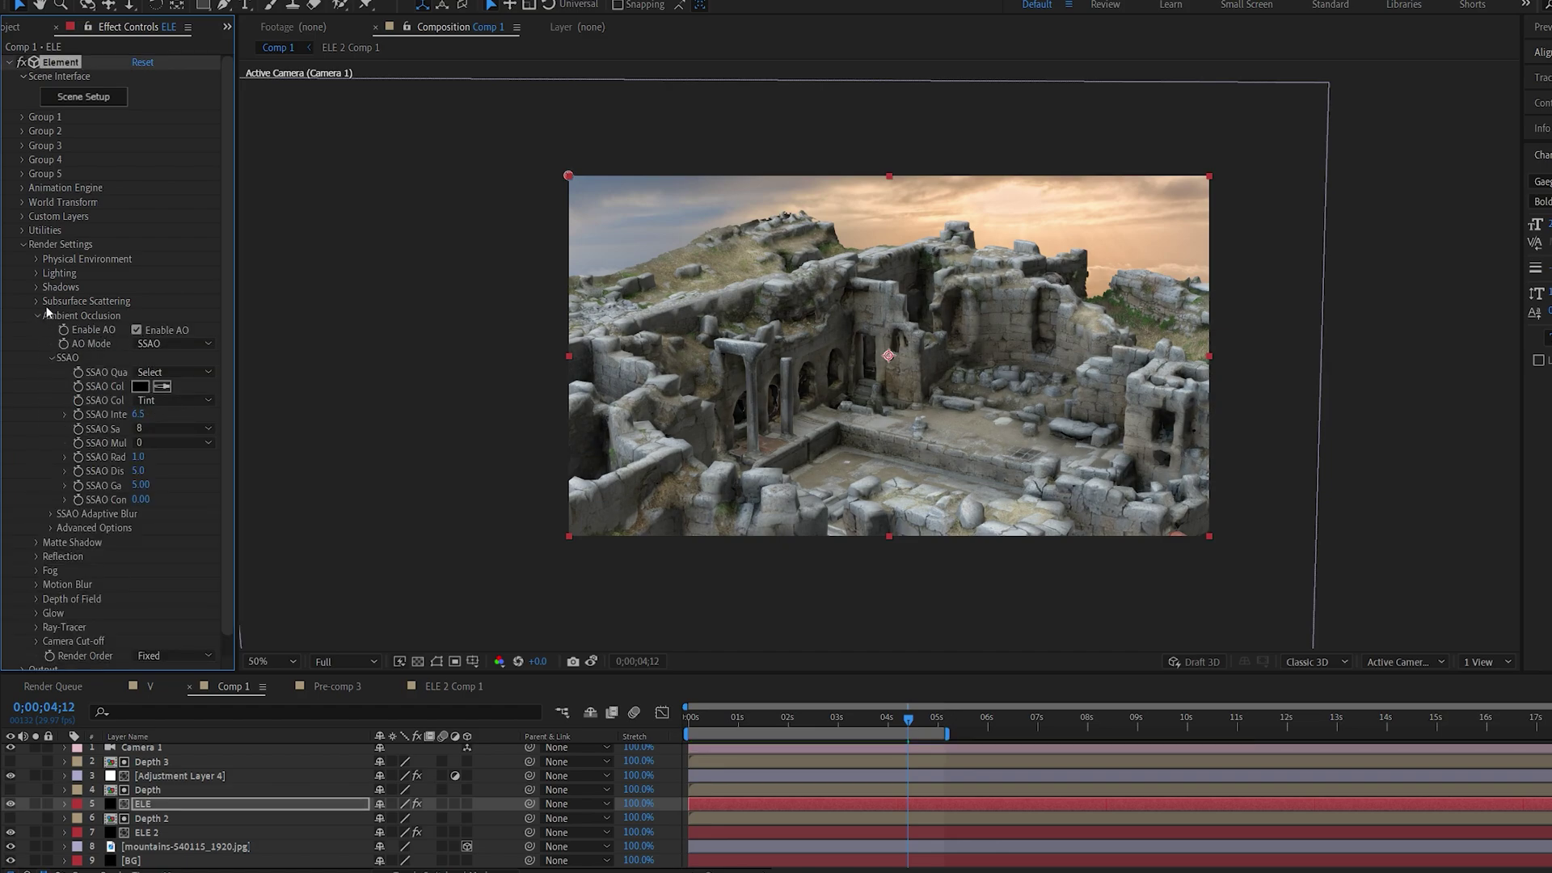
# - Add Dramatic lighting to the ELE layer's Element effect and set the additional lighting brightness to 57.0%
pyautogui.click(34, 275)
pyautogui.click(174, 315)
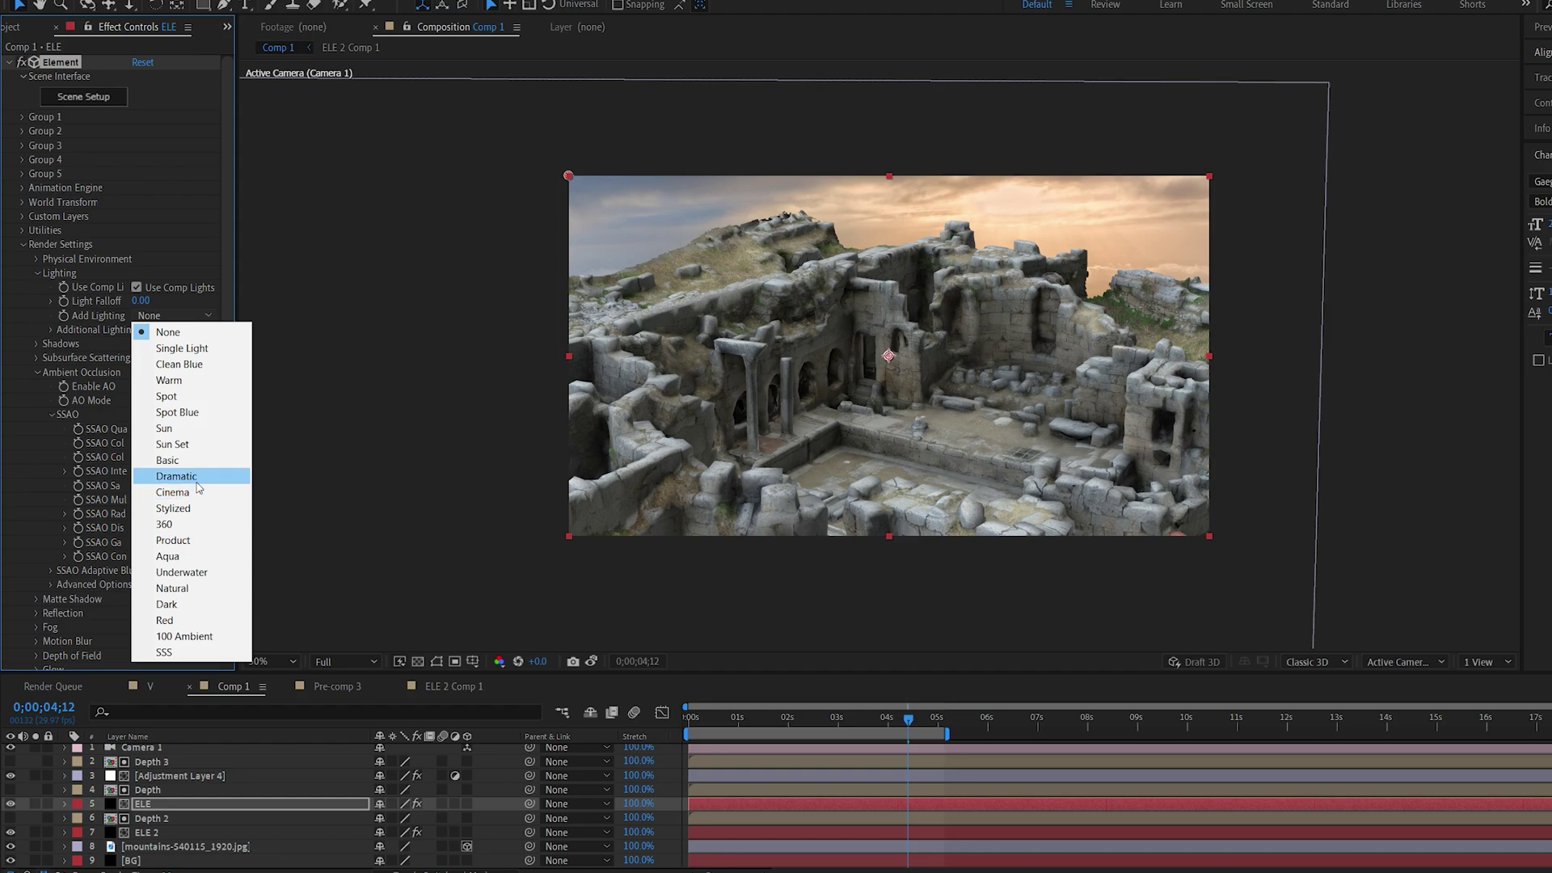
pyautogui.click(174, 476)
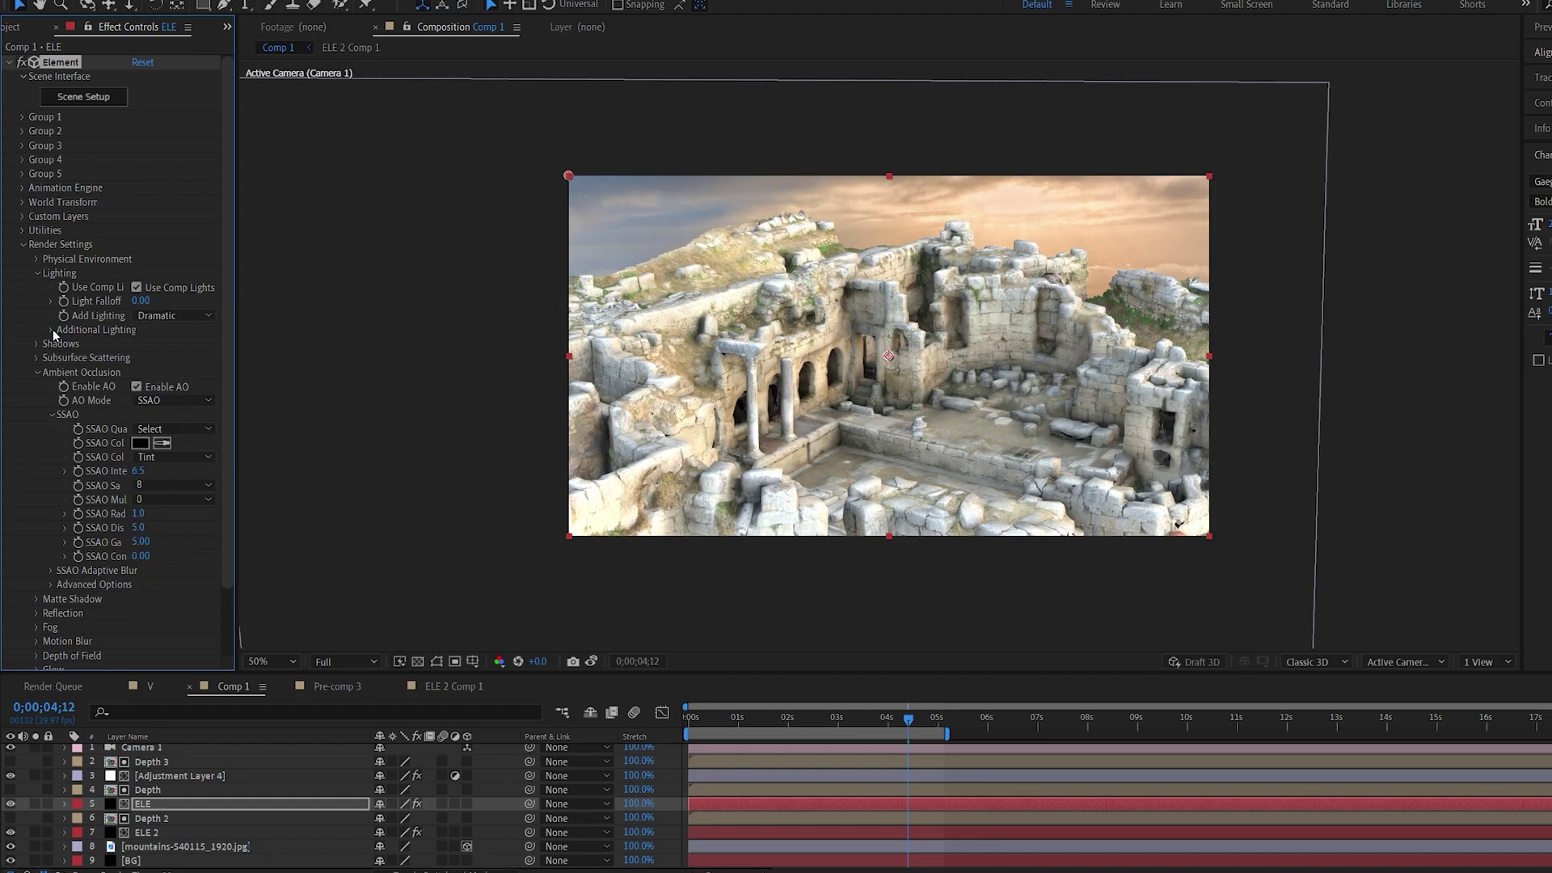
pyautogui.click(52, 329)
pyautogui.moveTo(149, 345); pyautogui.dragTo(172, 385)
# - Rotate the additional lighting to X -8.0° and Y +41.0°, and adjust its Z rotation to relight the ruins
pyautogui.click(65, 358)
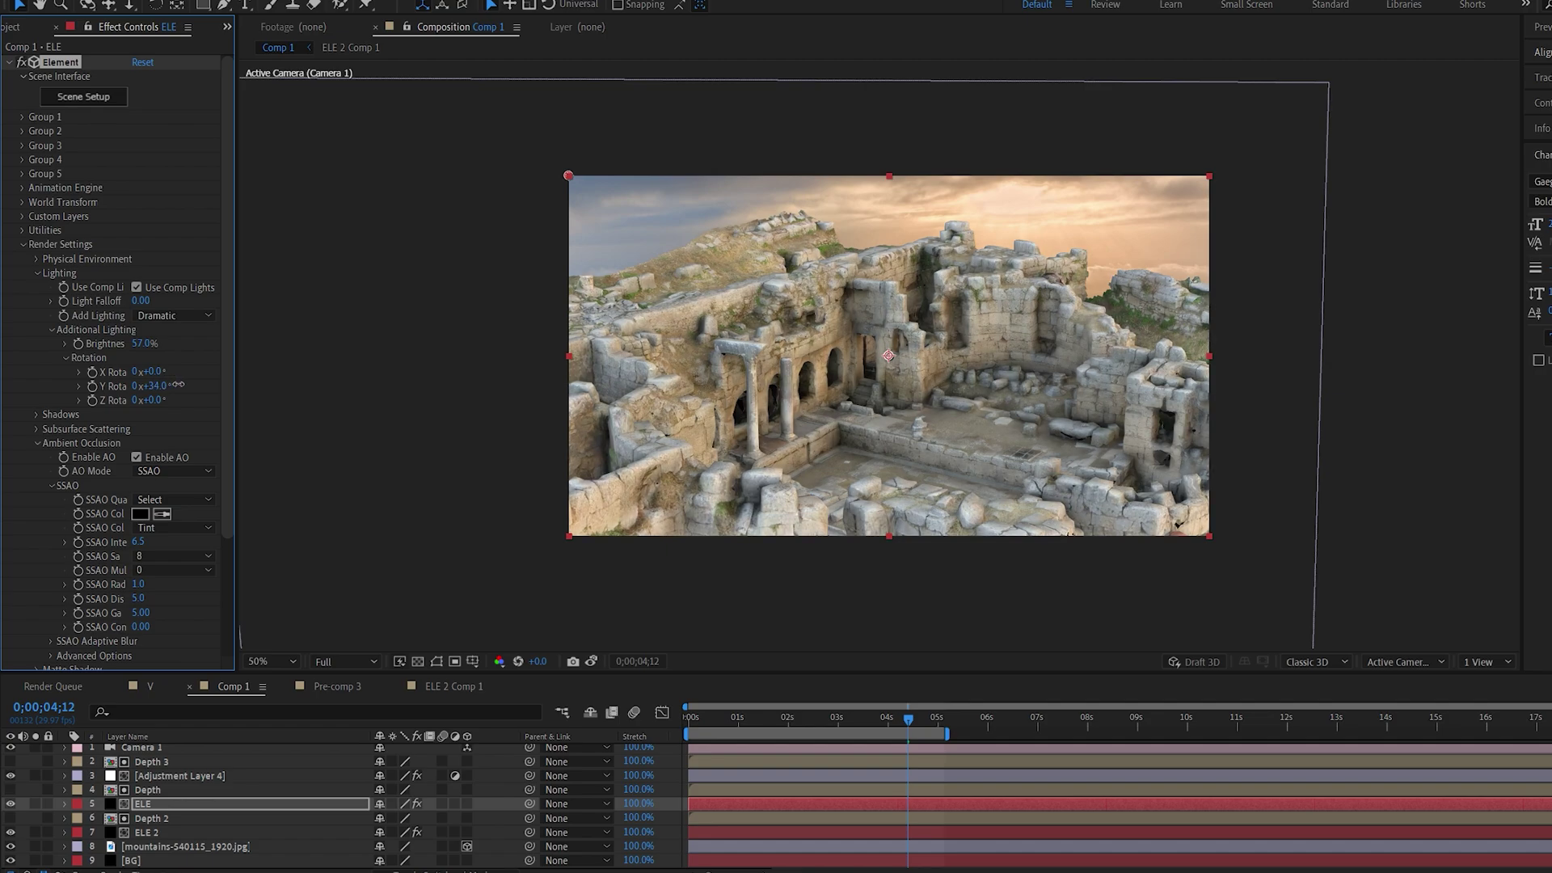
pyautogui.moveTo(167, 371); pyautogui.dragTo(144, 376)
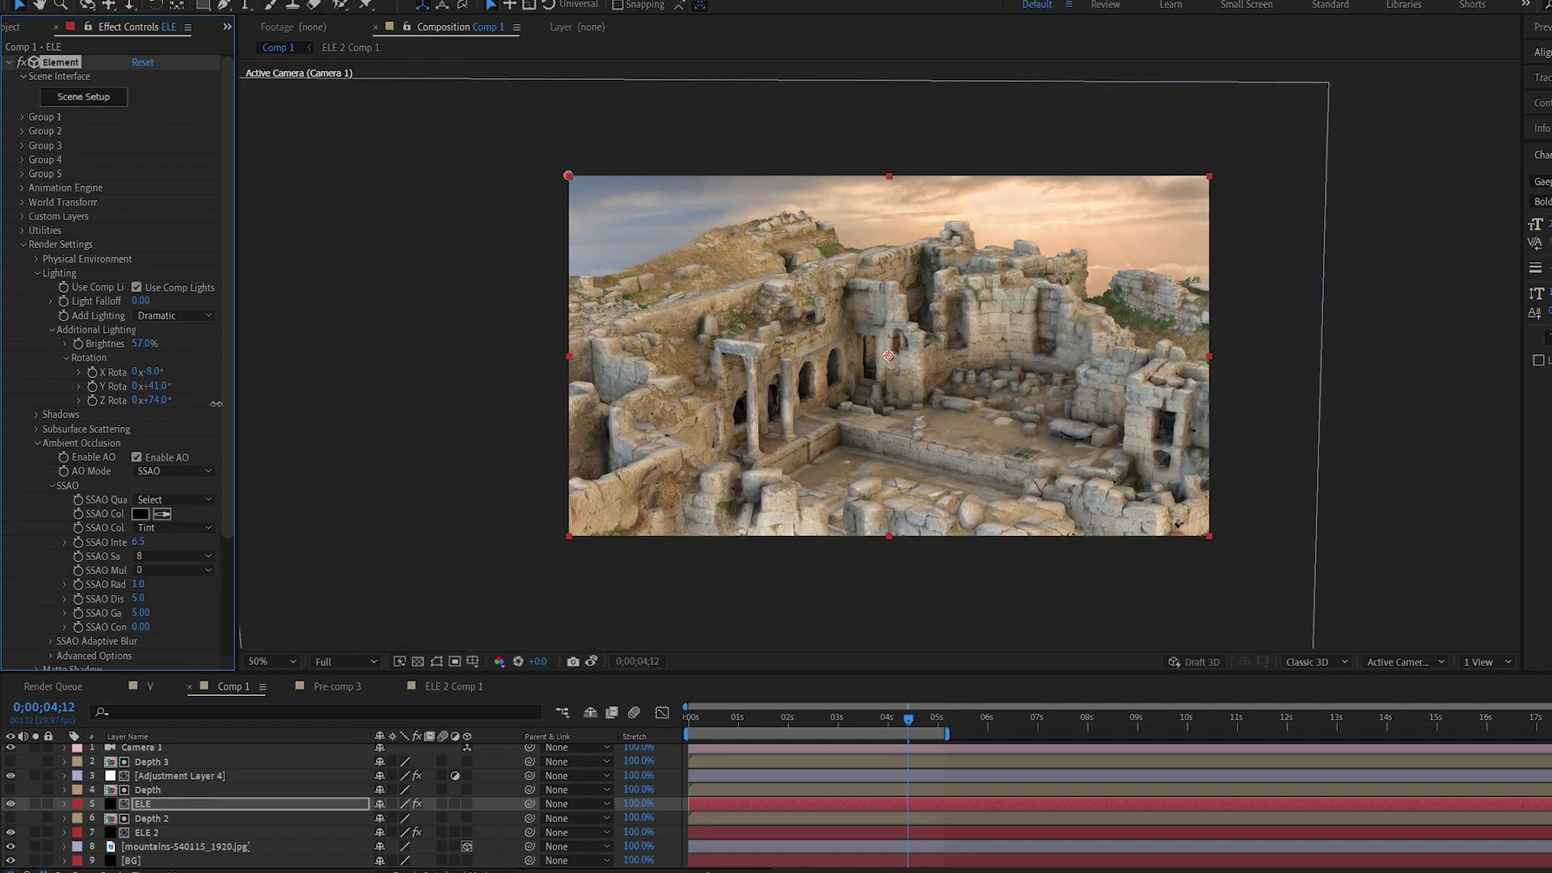
pyautogui.moveTo(198, 406); pyautogui.dragTo(144, 414)
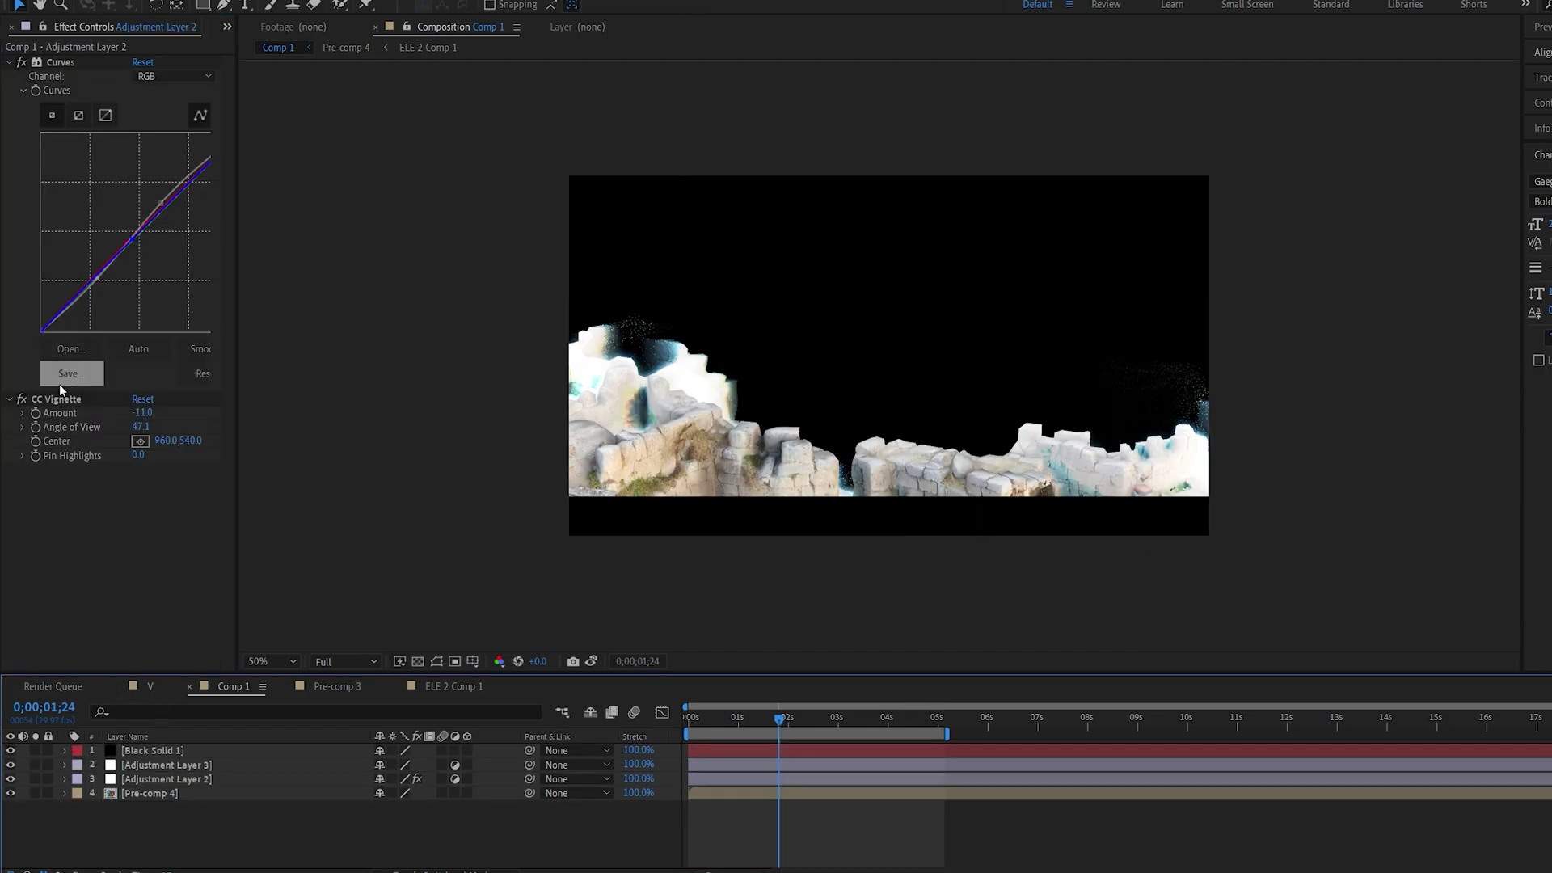
# - Review Adjustment Layer 3 and Black Solid 1 above Pre-comp 4, and play back the graded reveal from the start
pyautogui.click(132, 768)
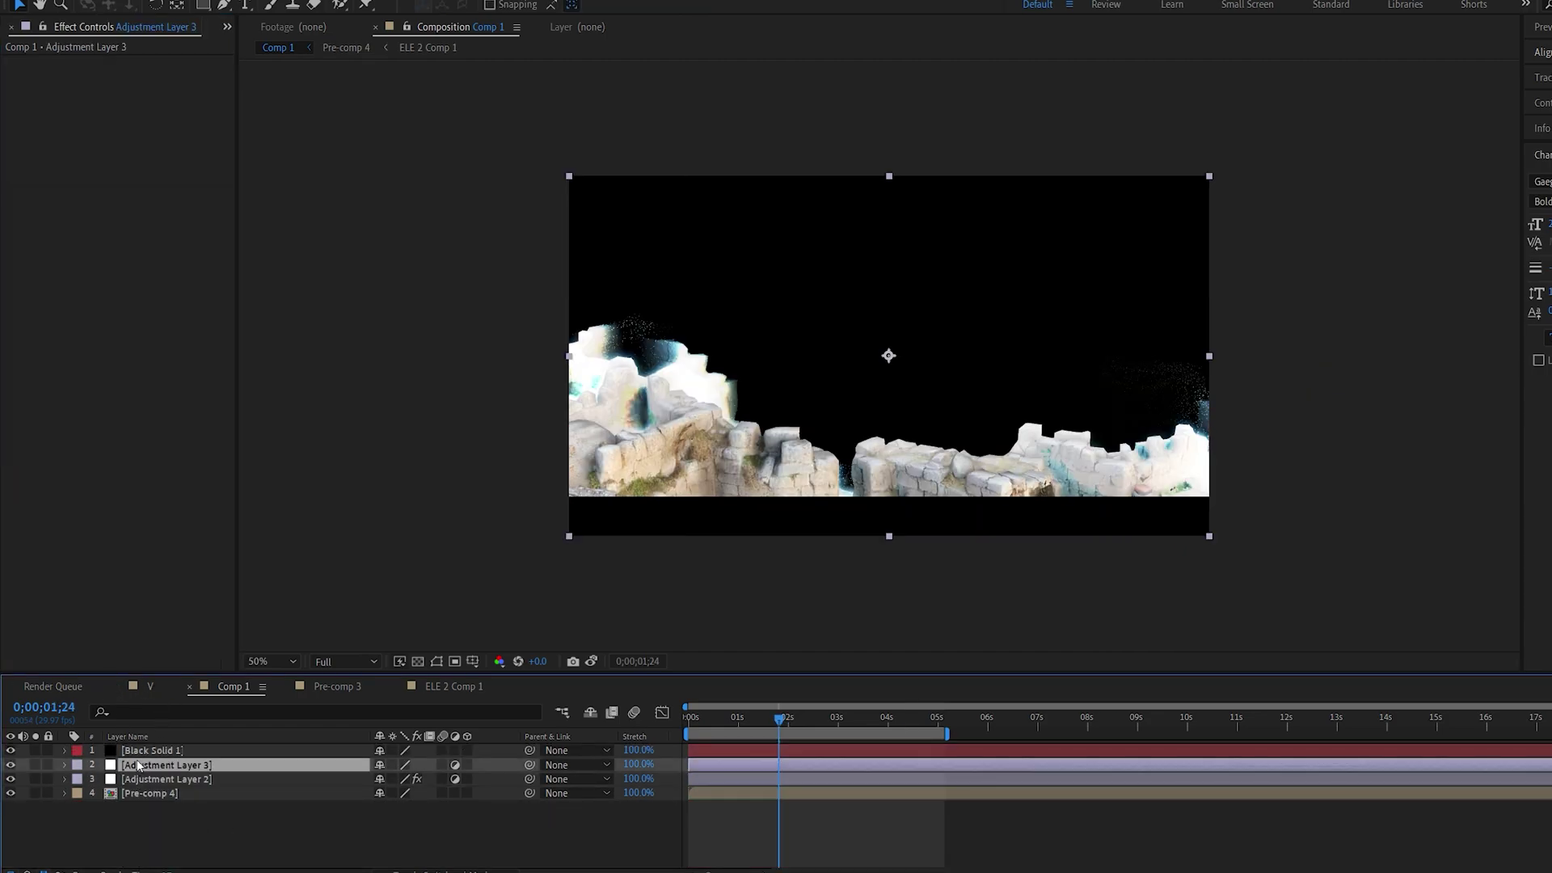
pyautogui.click(150, 750)
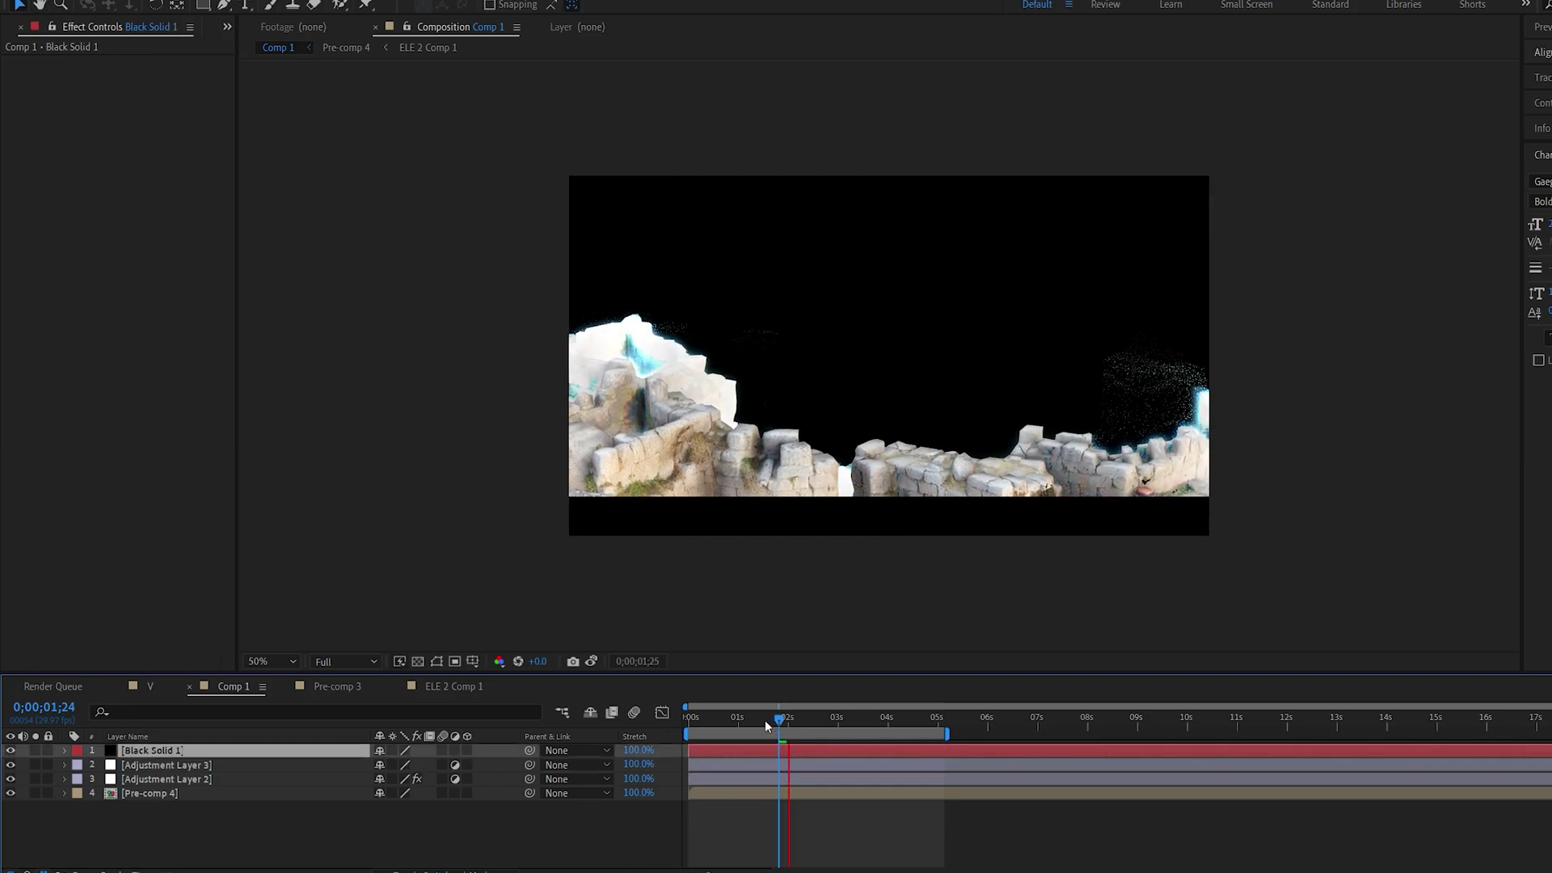
pyautogui.press('space')
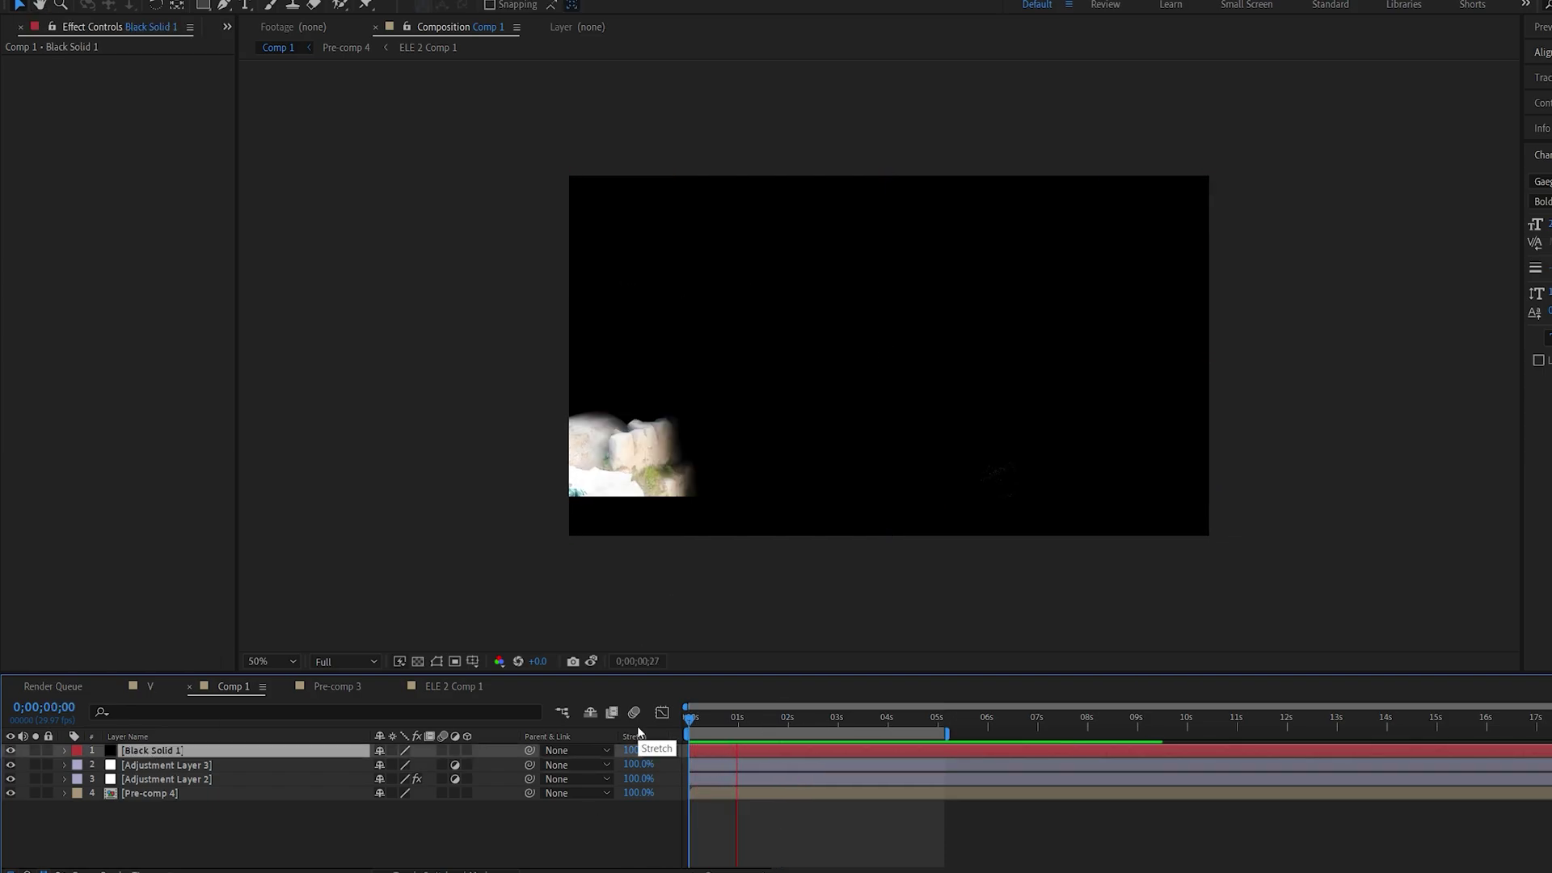